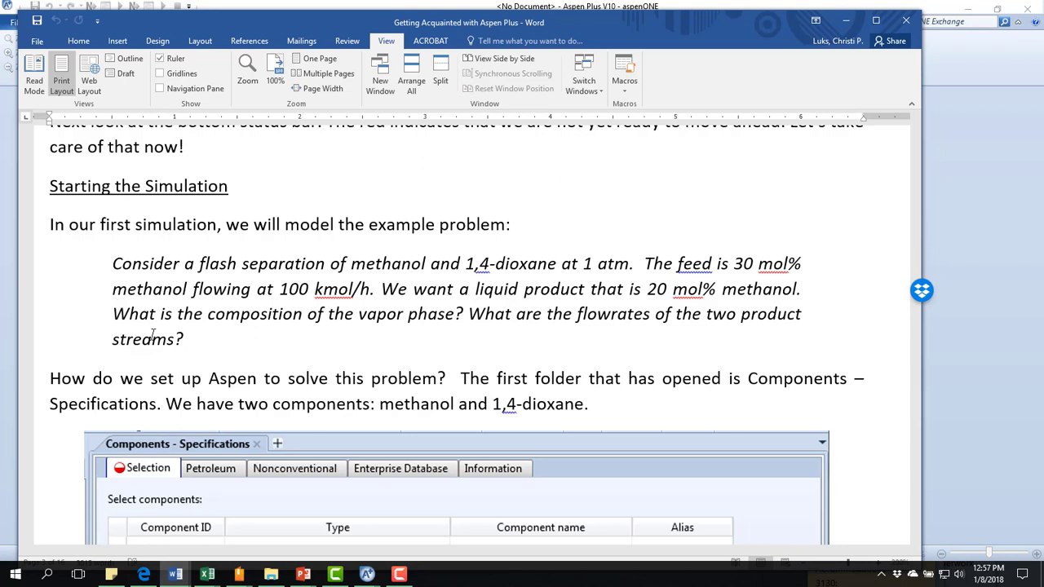
# Switch to Aspen Plus and create a new simulation from the Blank Simulation template
pyautogui.click(959, 367)
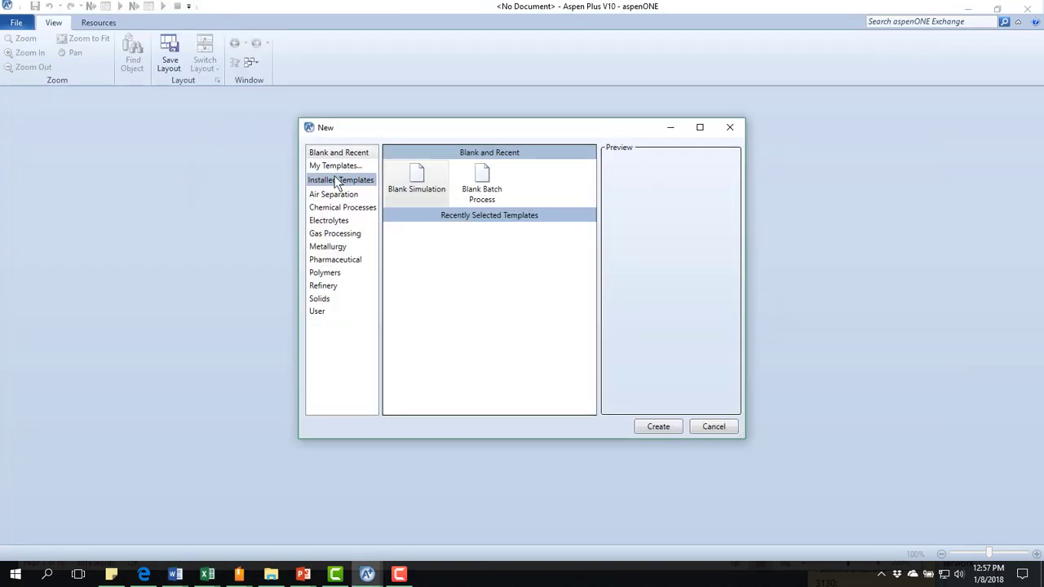
pyautogui.click(412, 177)
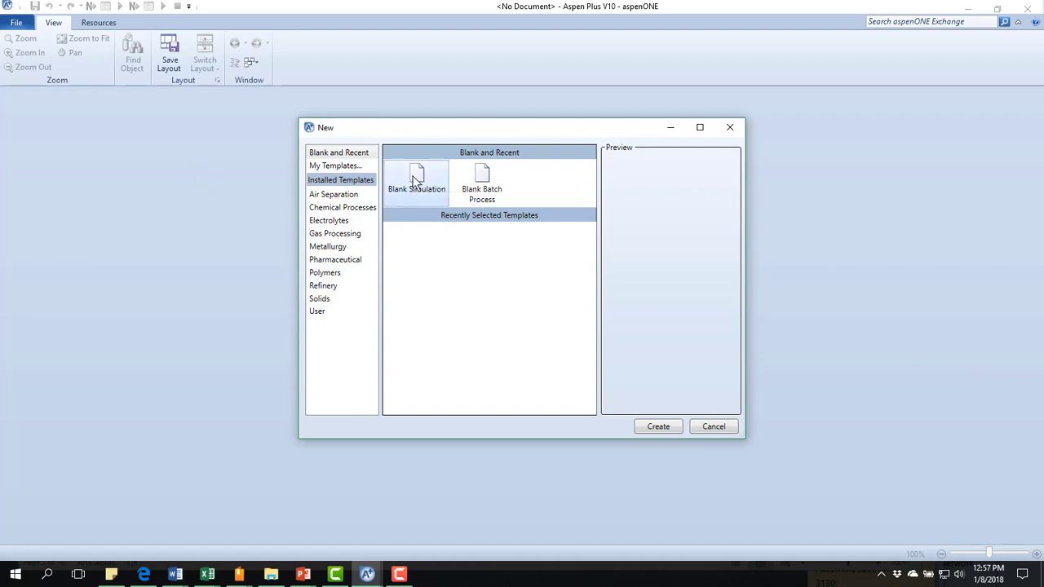
pyautogui.click(657, 427)
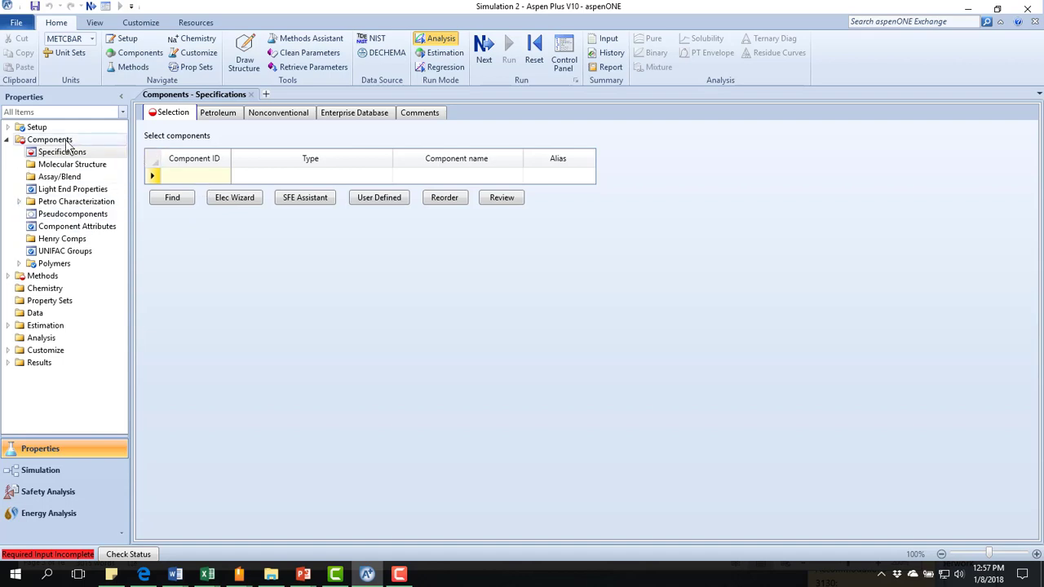
# Enter METHANOL as the first component in the component selection table
pyautogui.click(184, 177)
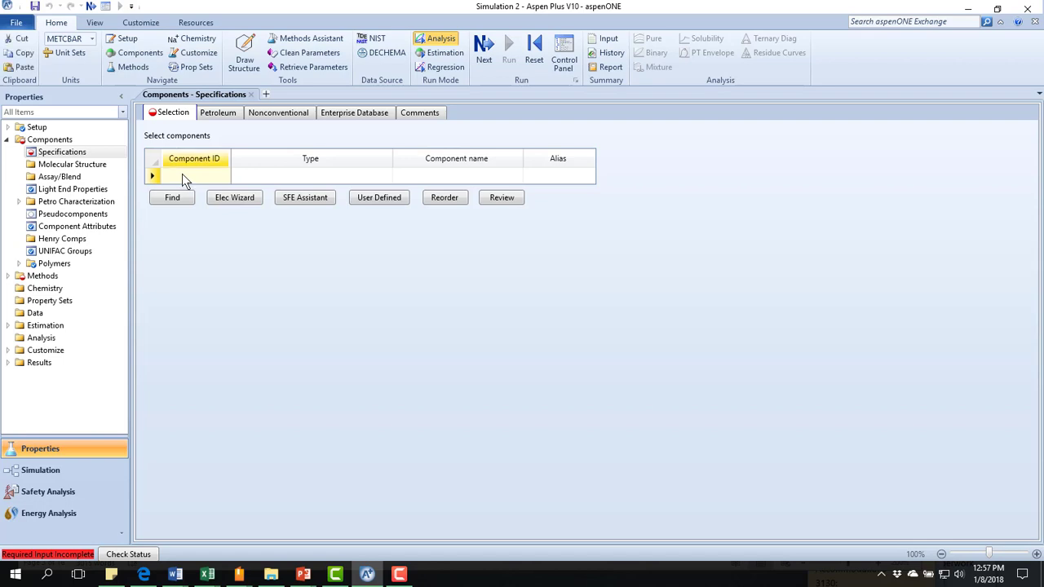
pyautogui.write('METHANOL')
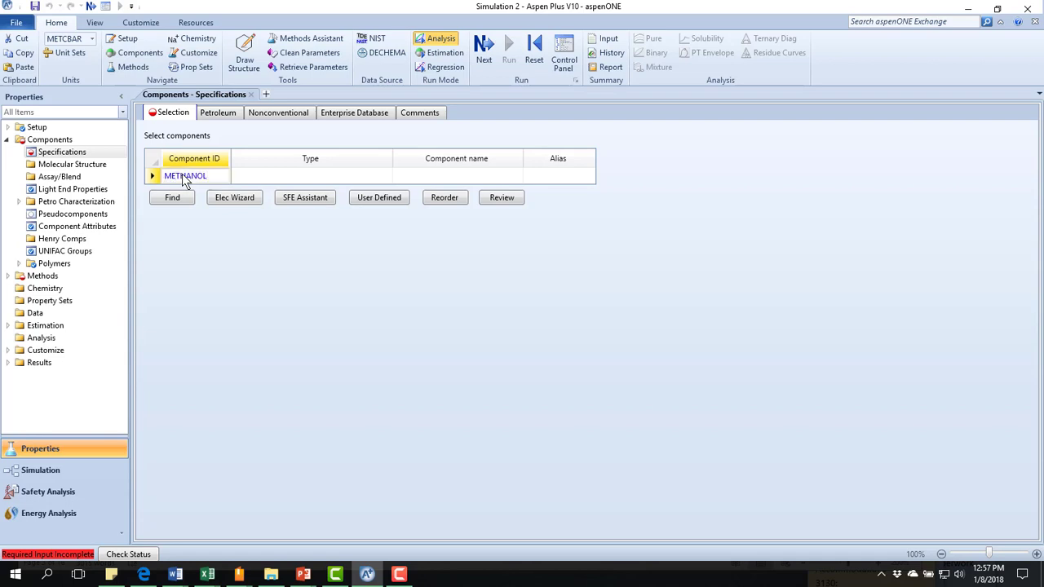
pyautogui.press('Return')
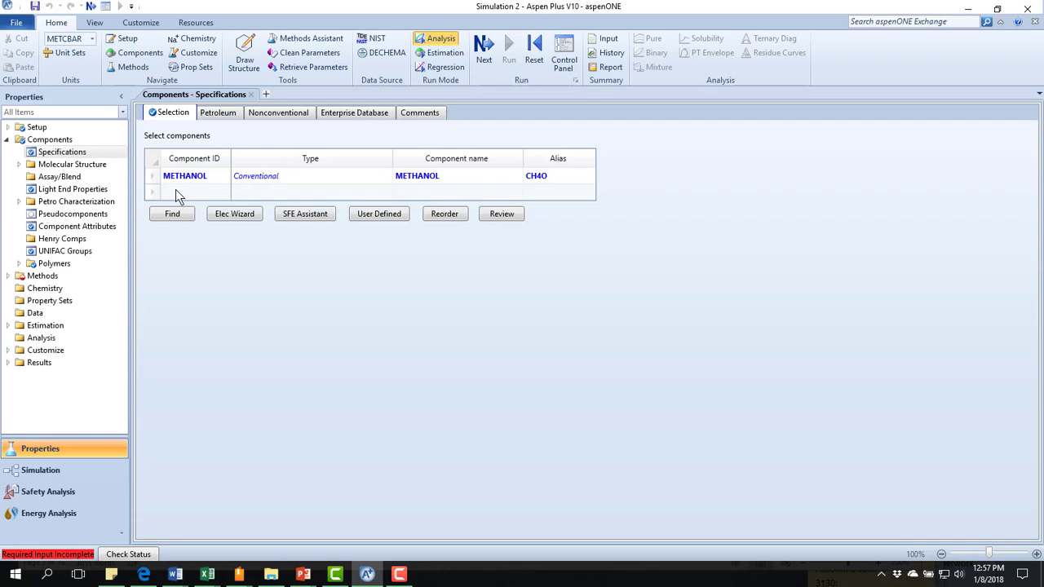
pyautogui.click(175, 191)
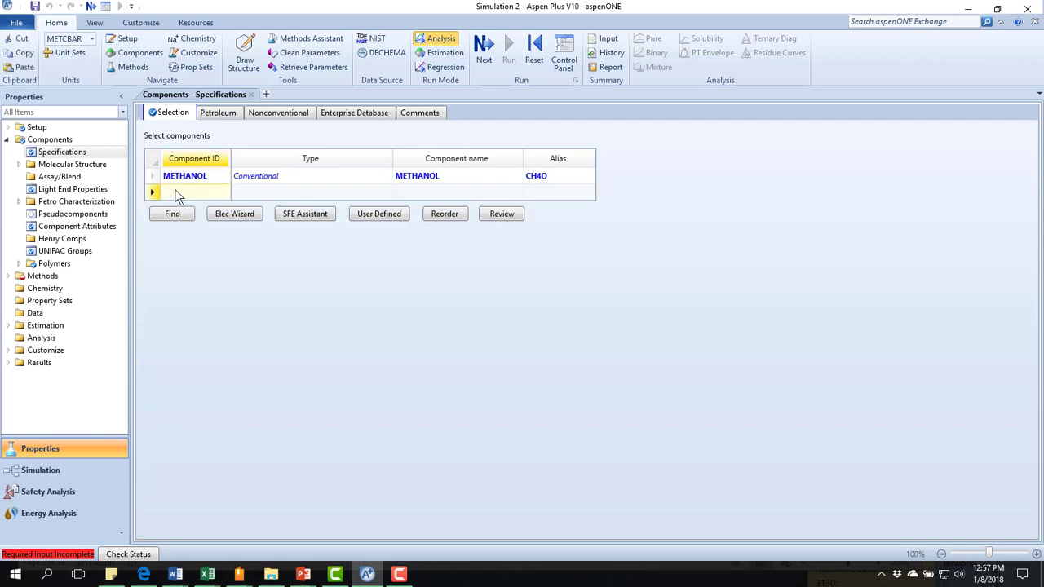
pyautogui.write('1,4-DIOX')
pyautogui.press('Return')
pyautogui.press('BackSpace')
# Search the compound databanks for names containing "dioxane" and add 1,4-DIOXANE as the second component
pyautogui.click(153, 195)
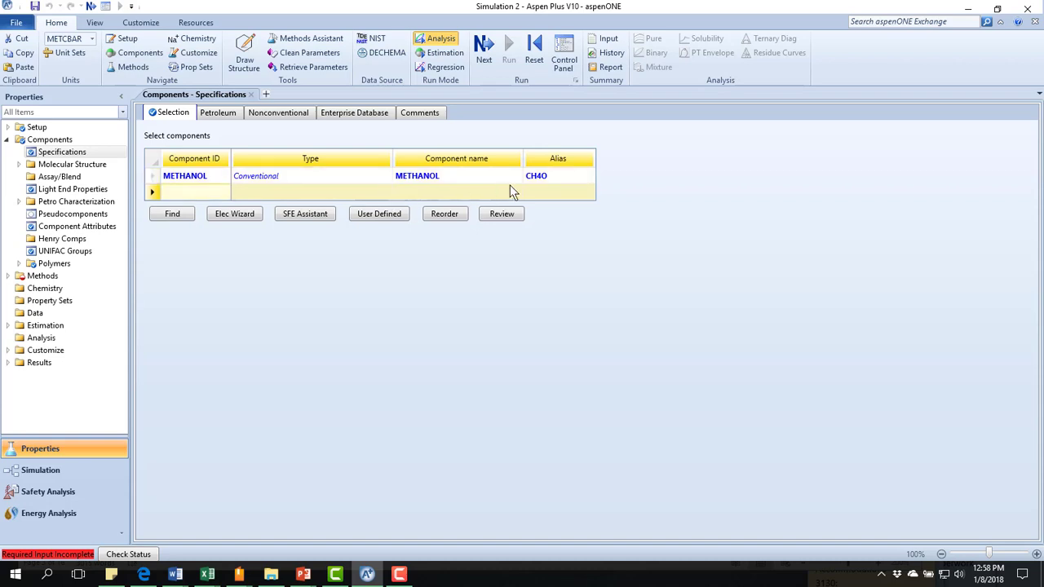
pyautogui.click(171, 214)
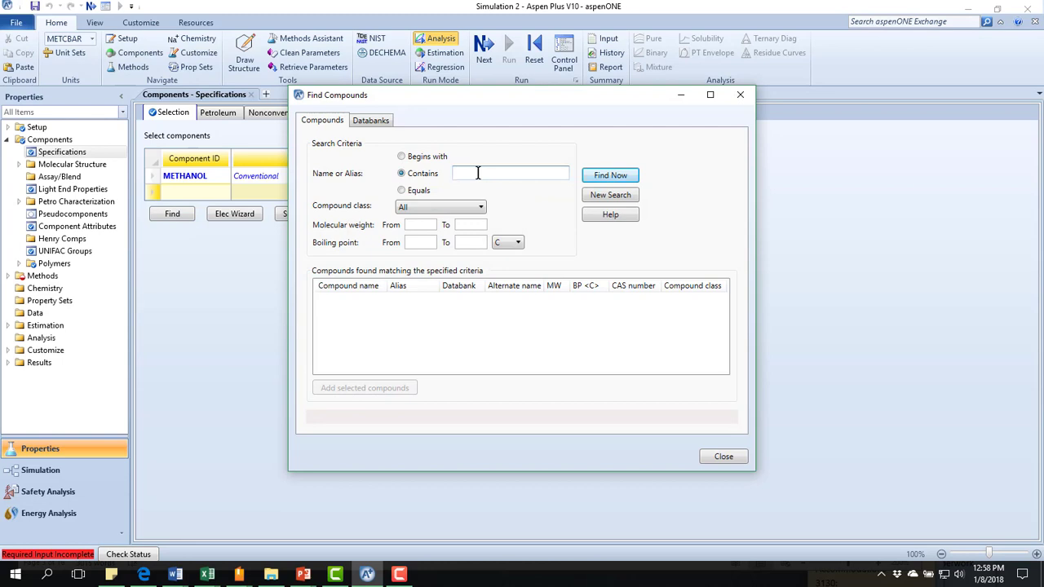
pyautogui.write('dioxane')
pyautogui.click(615, 180)
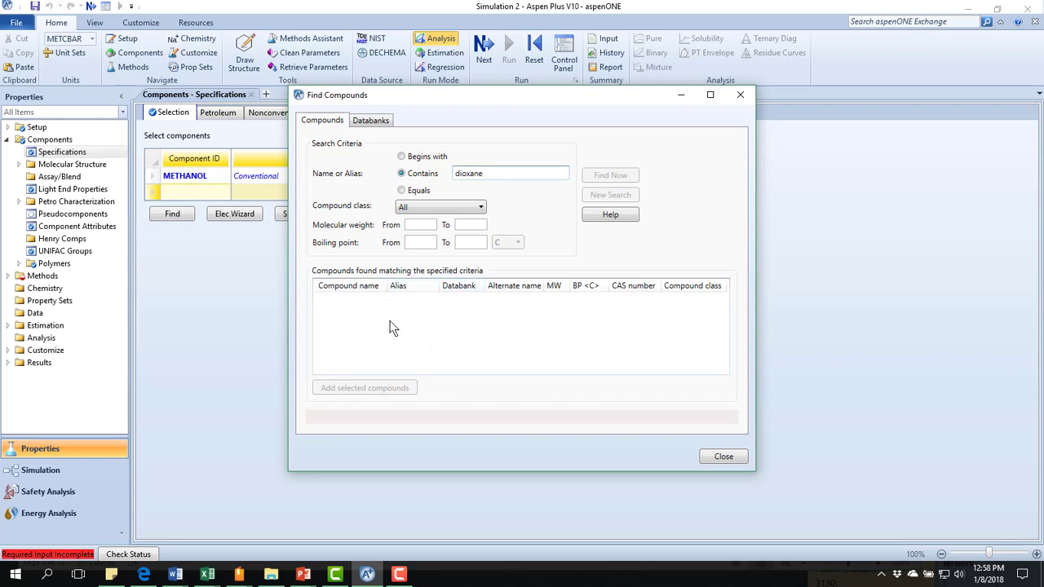
pyautogui.click(352, 316)
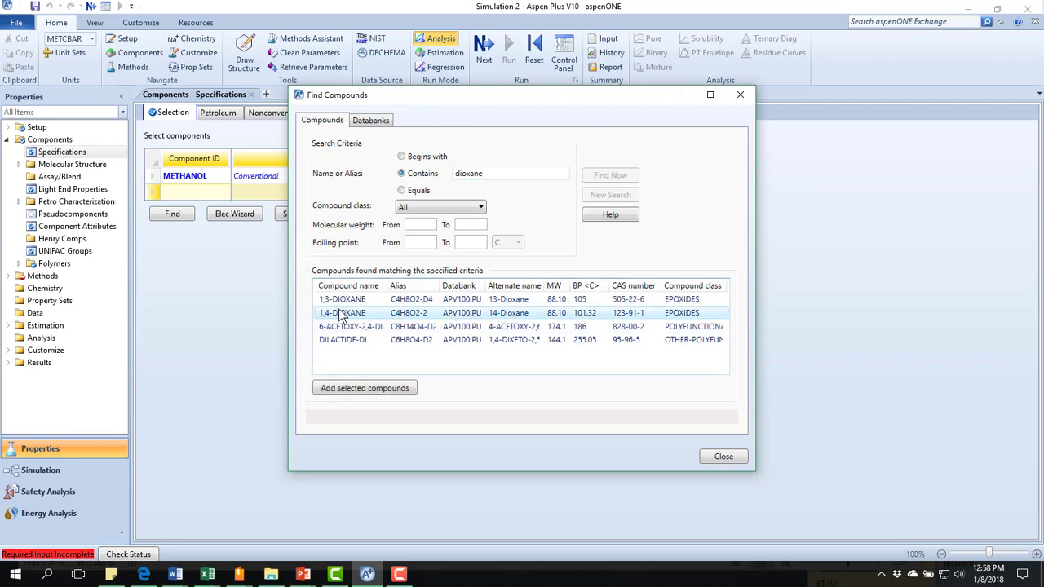
pyautogui.click(344, 314)
pyautogui.click(364, 389)
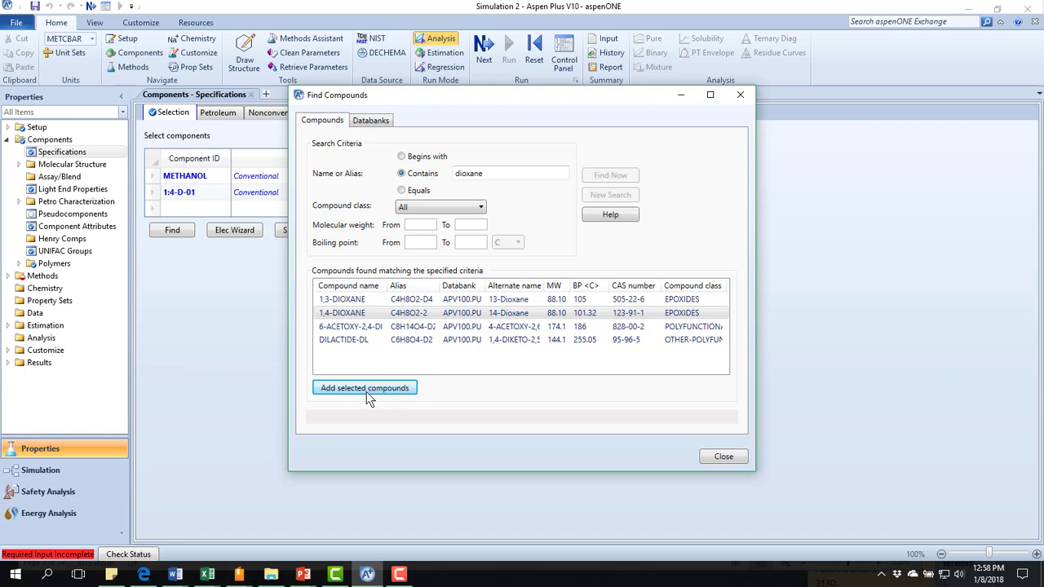
# Add the selected 1,4-DIOXANE again, choosing to replace the existing component, and close the compound finder
pyautogui.click(372, 389)
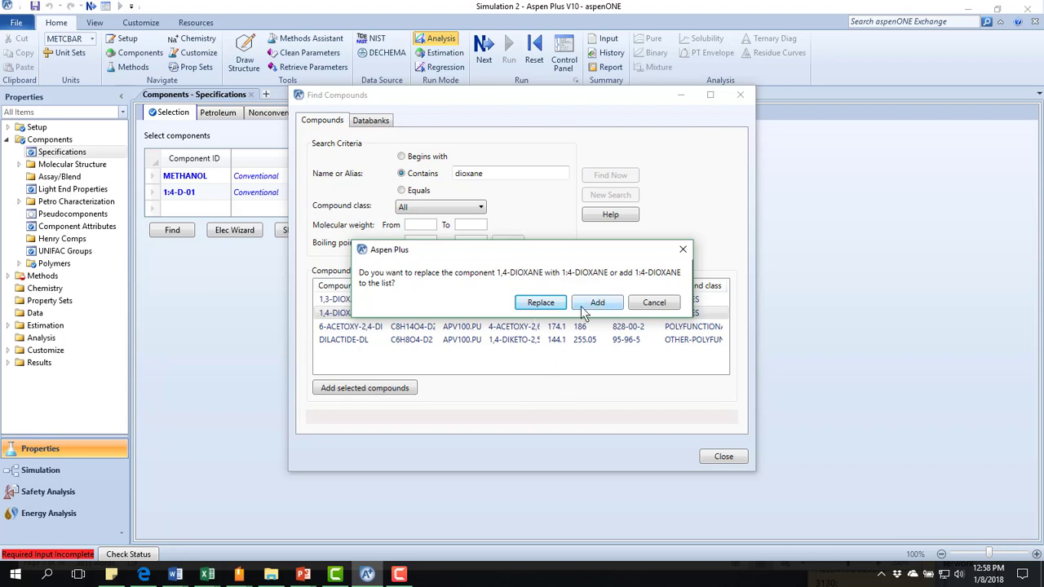
pyautogui.click(547, 307)
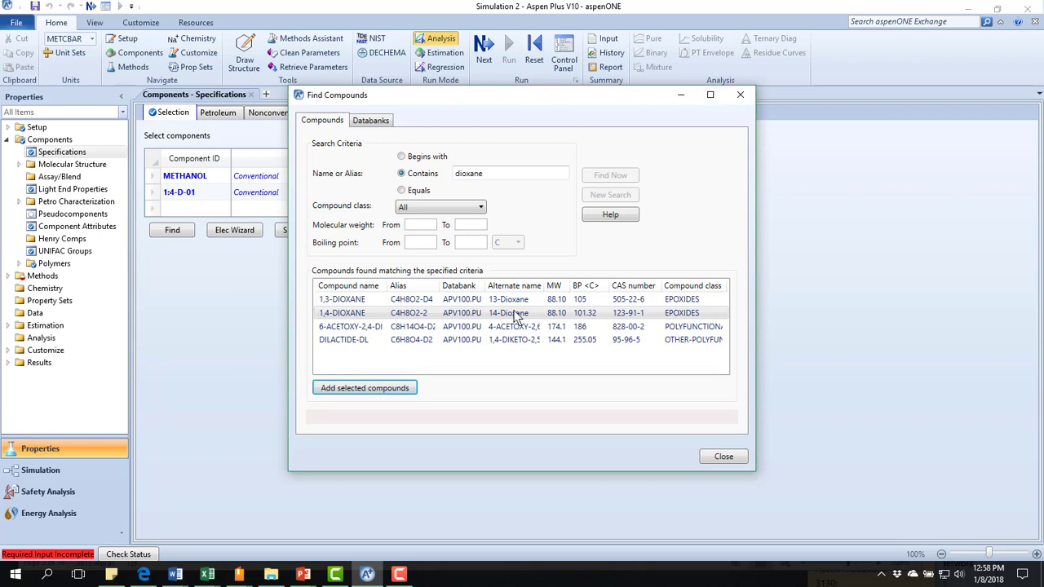
pyautogui.click(739, 95)
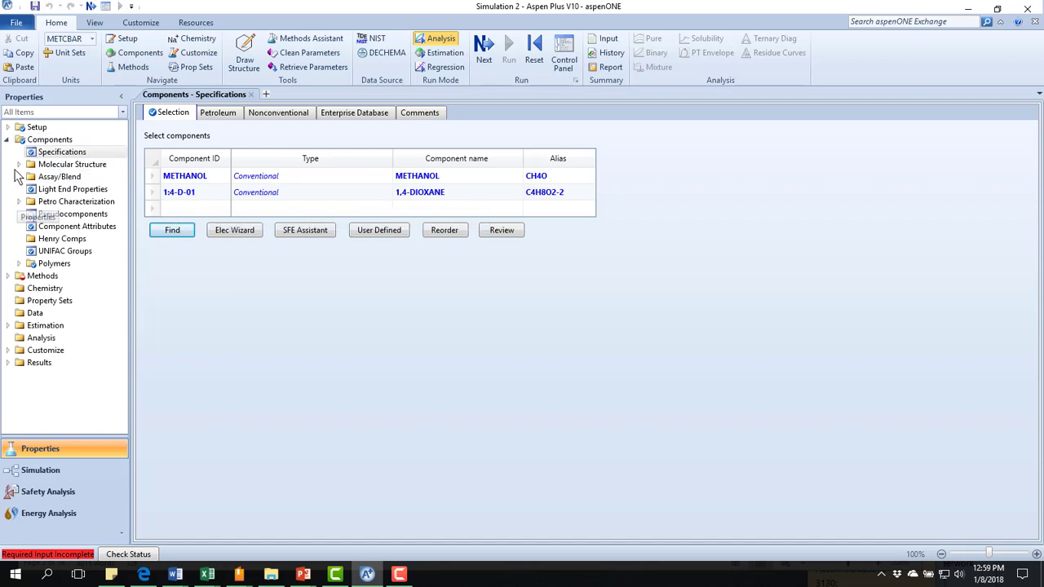
# Open the Methods specifications and set the property method name to SRK
pyautogui.click(8, 139)
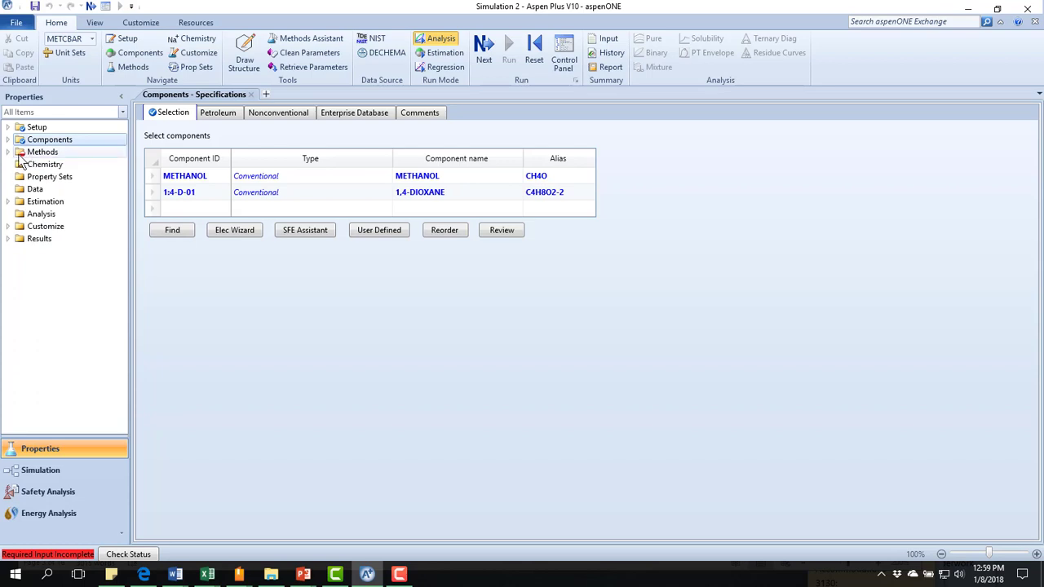
pyautogui.click(9, 151)
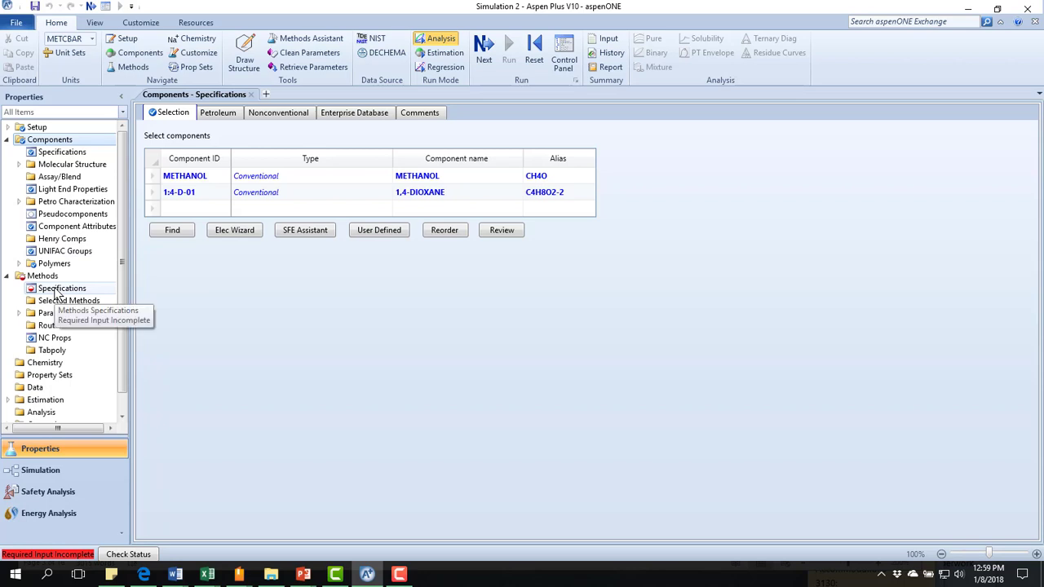
pyautogui.click(51, 285)
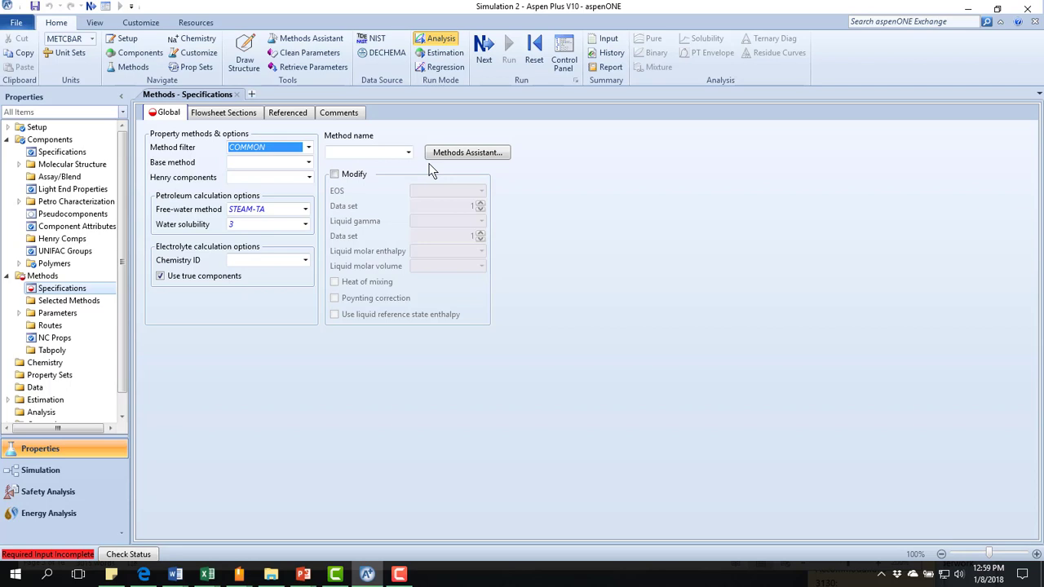
pyautogui.click(408, 153)
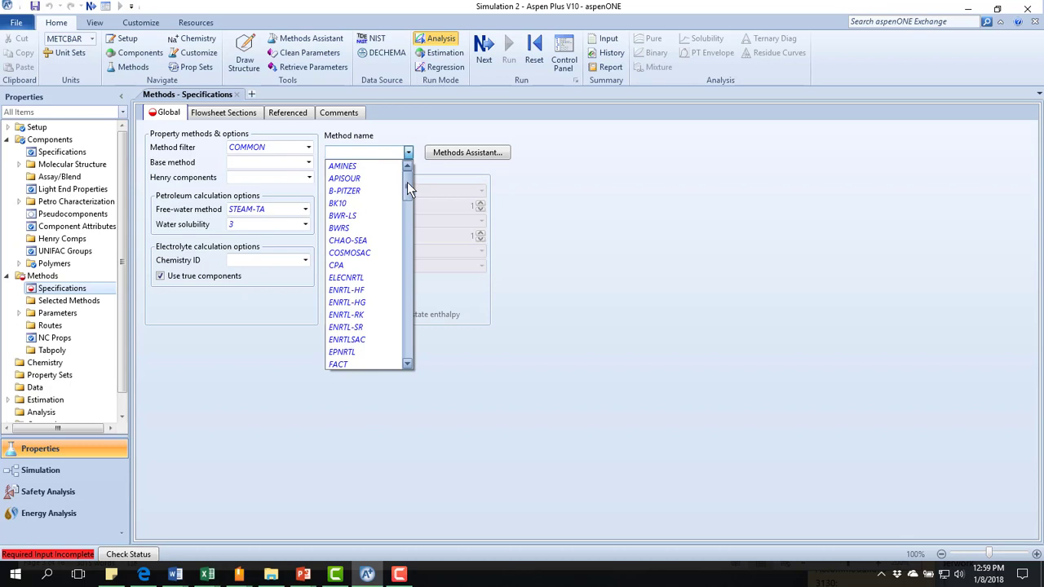
pyautogui.moveTo(407, 183); pyautogui.dragTo(410, 290)
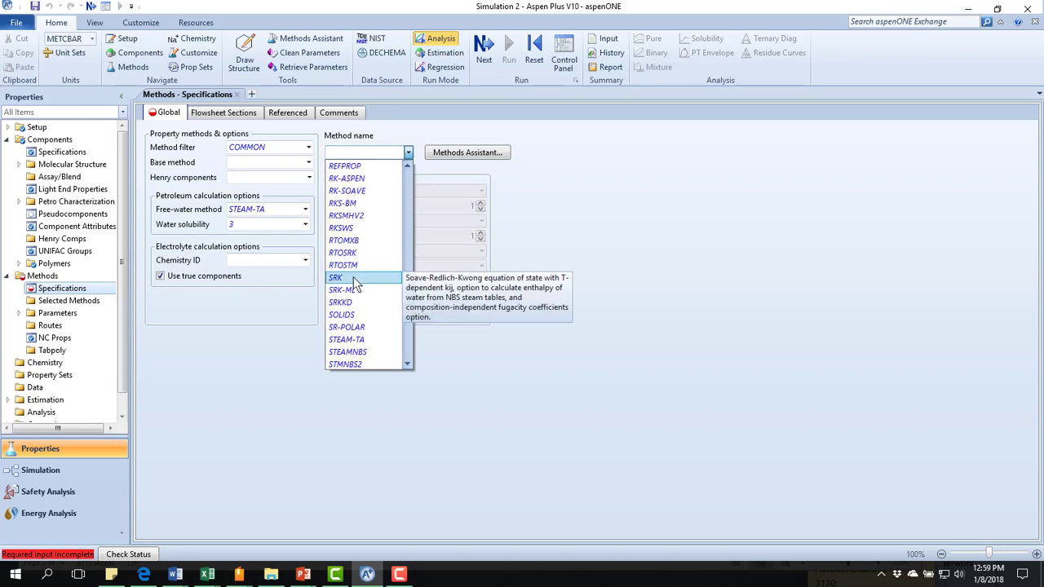
pyautogui.click(353, 277)
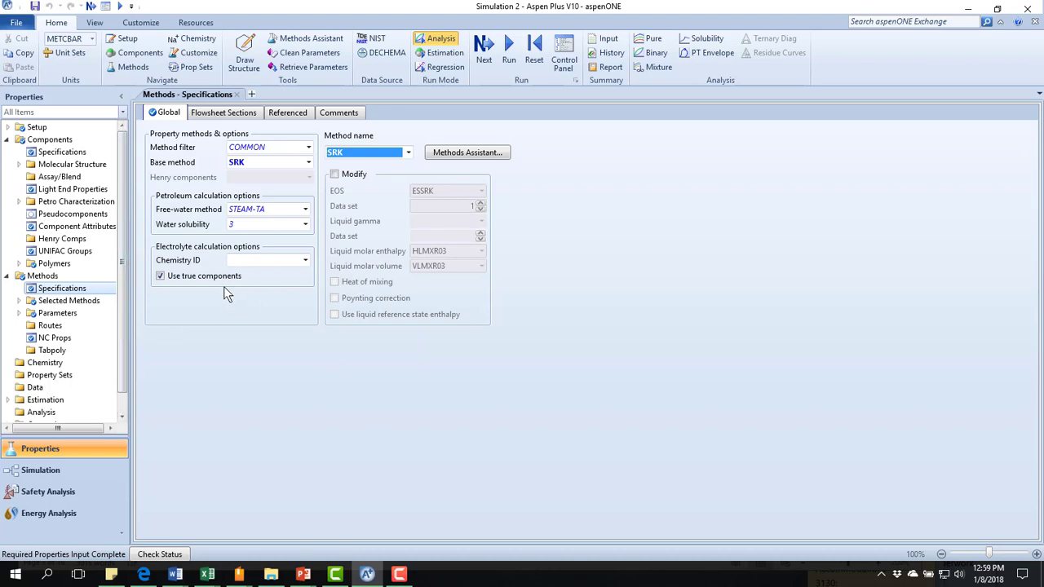
# View the list of binary interaction parameters under the Methods parameters, and collapse the Parameters folder
pyautogui.click(8, 277)
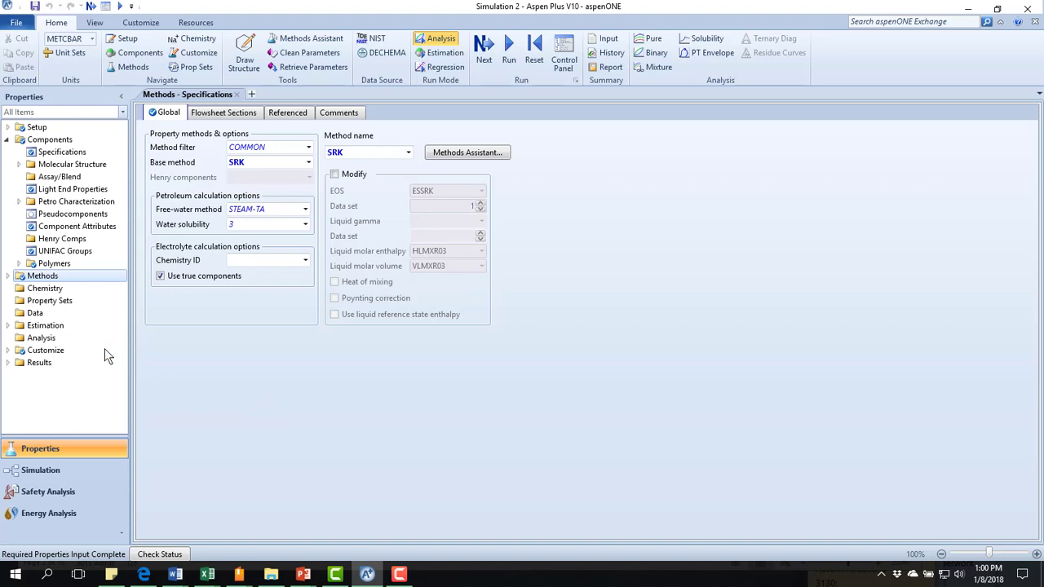
pyautogui.click(8, 276)
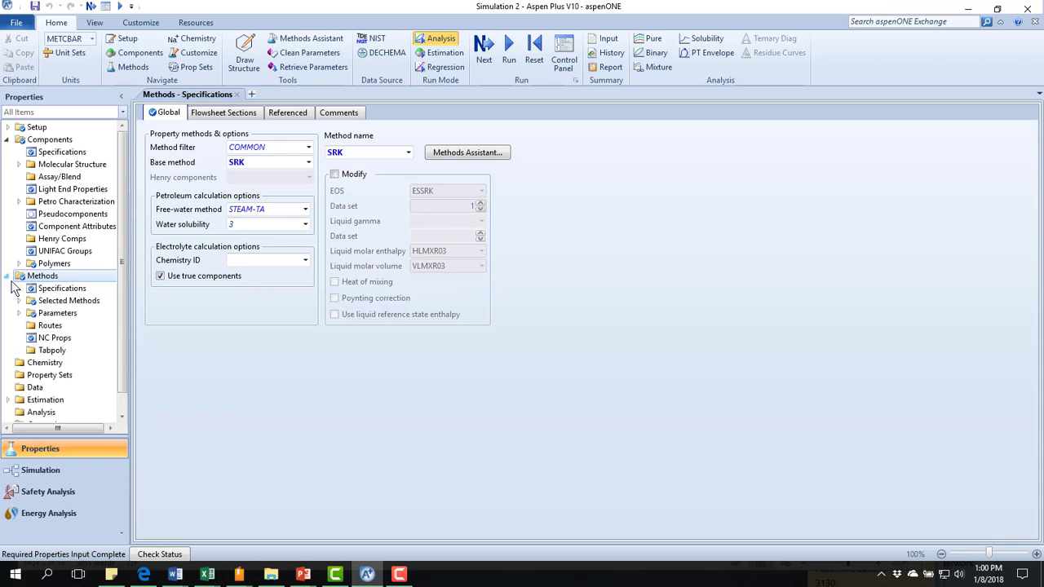
pyautogui.click(19, 313)
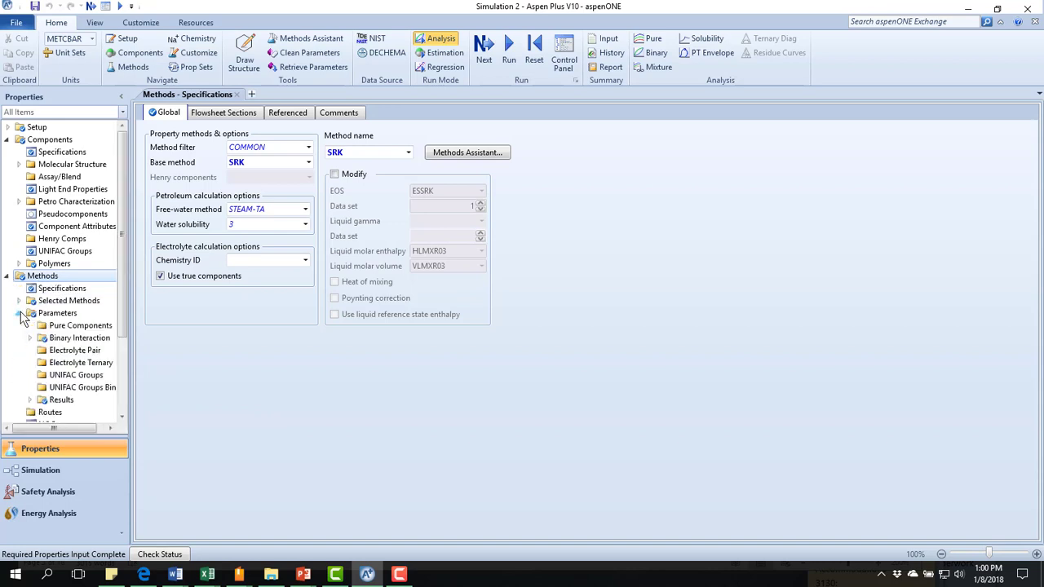
pyautogui.click(59, 336)
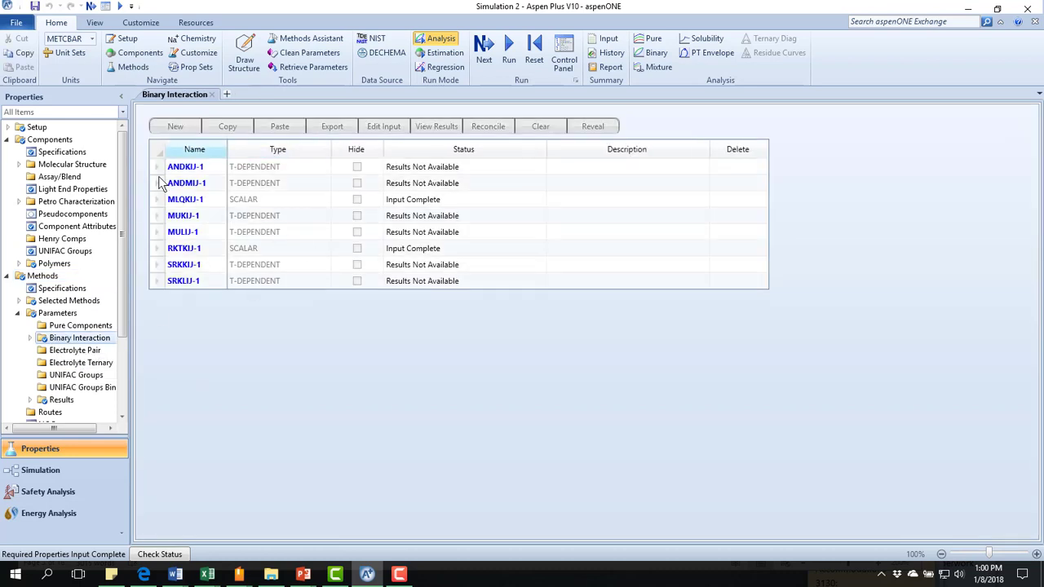
pyautogui.click(17, 313)
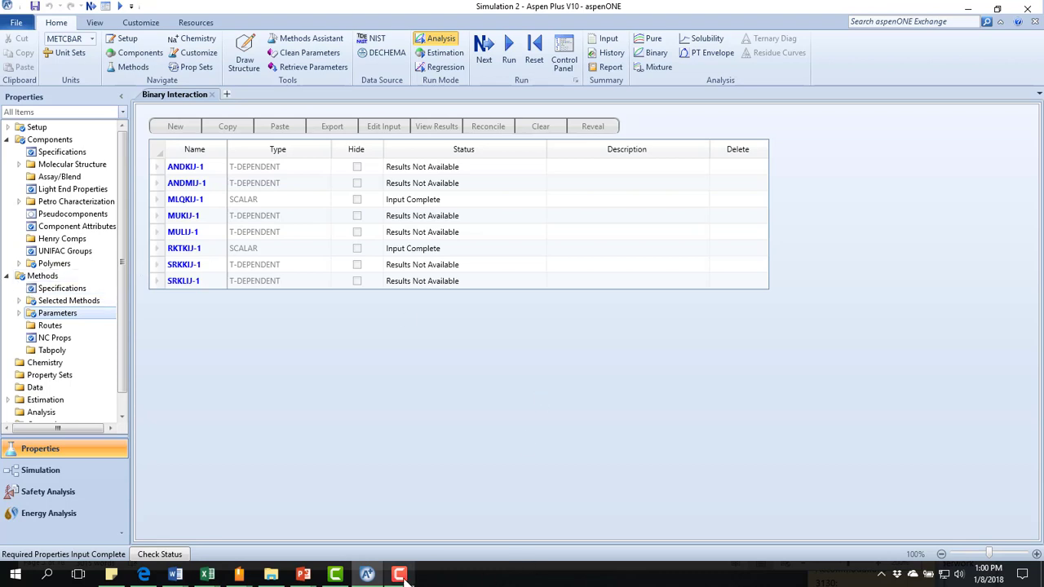
# Switch to the "Getting Acquainted with Aspen Plus" Word document, examine the methanol and 1,4-dioxane temperature-composition graphs, and return to Aspen Plus
pyautogui.moveTo(175, 574)
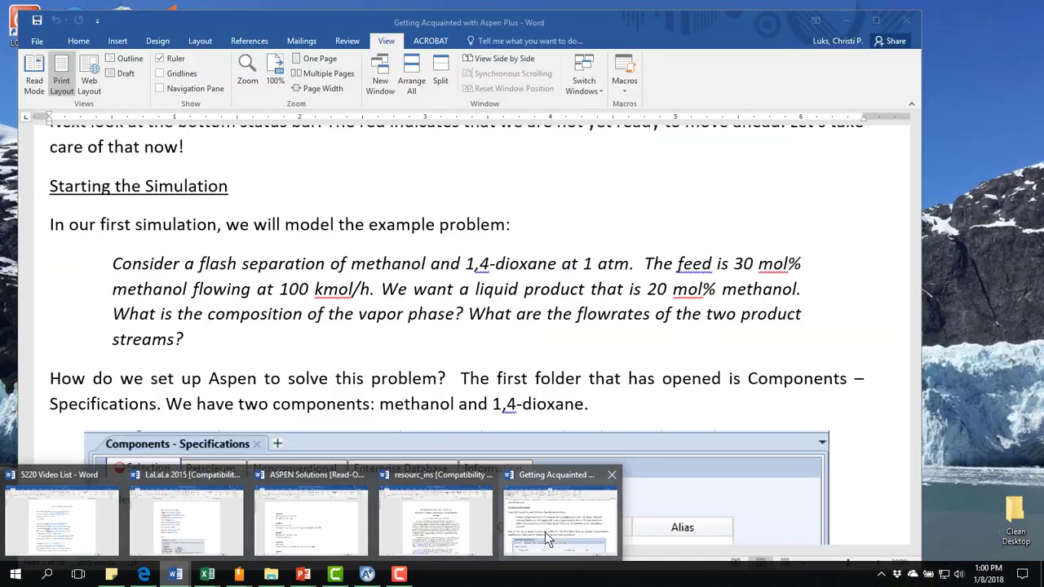
pyautogui.click(545, 532)
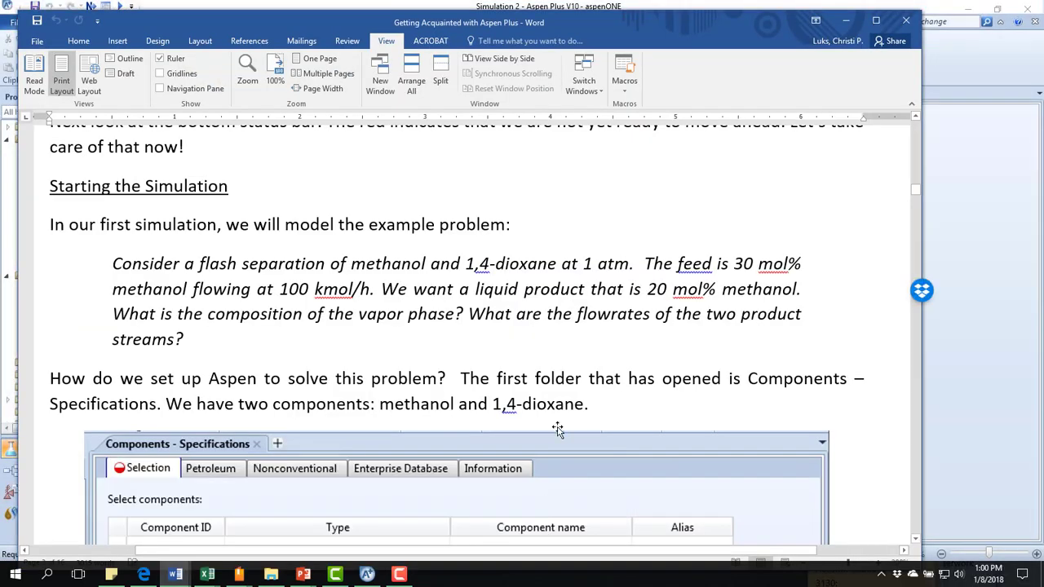
pyautogui.scroll(-20, 557, 430)
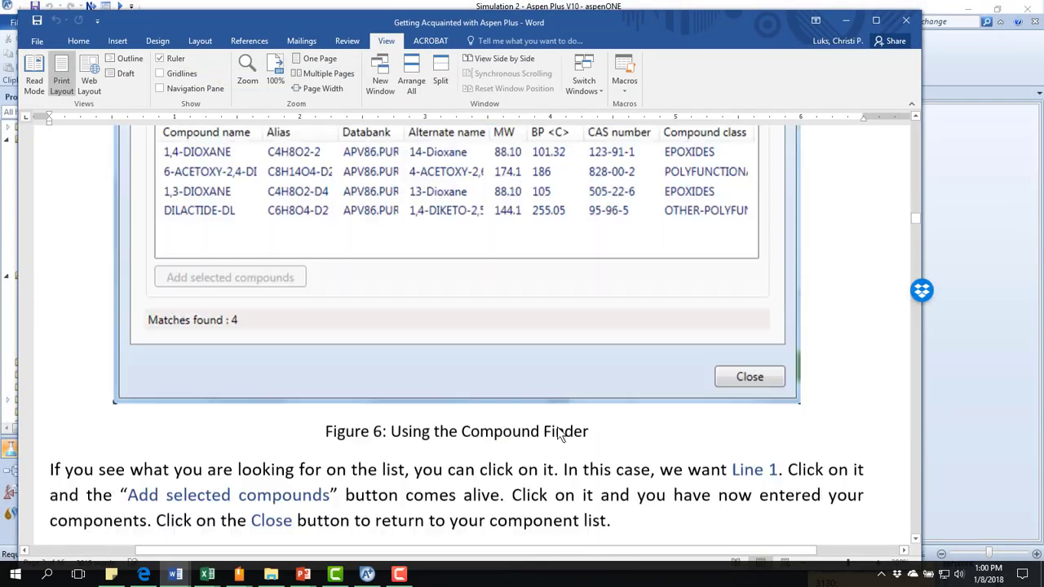
pyautogui.scroll(-20, 557, 430)
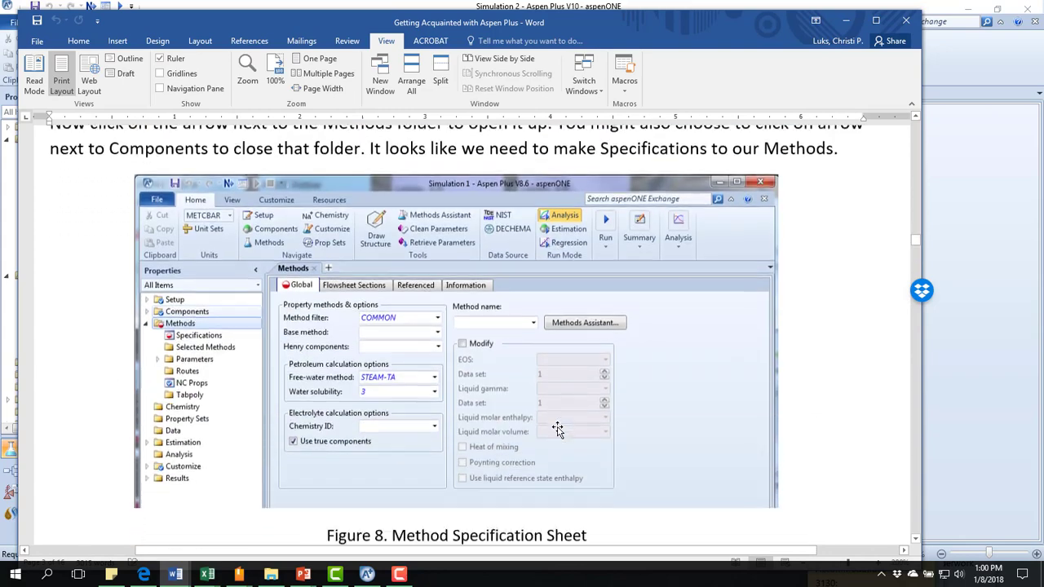
pyautogui.scroll(-20, 557, 430)
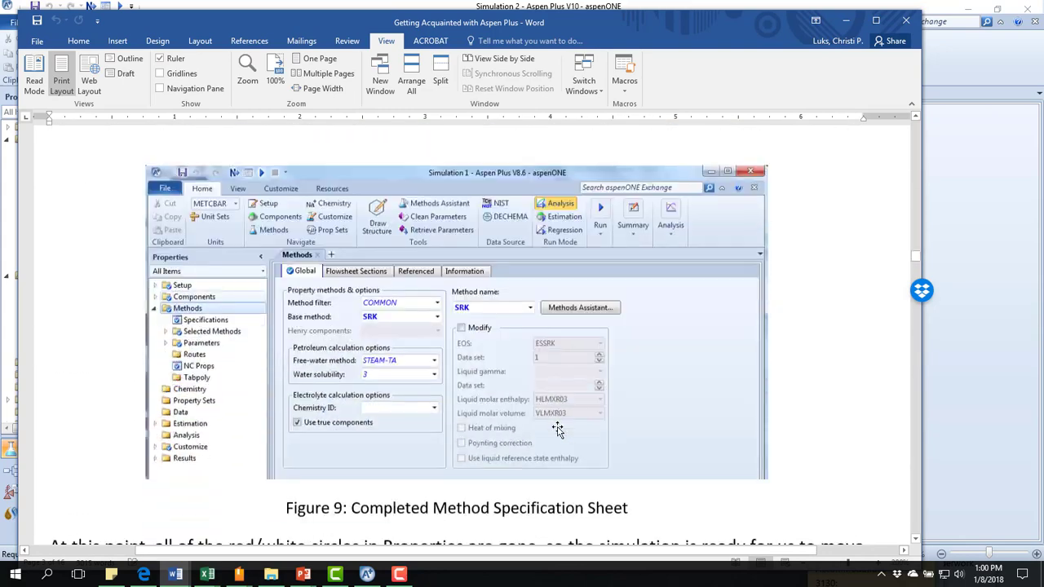
pyautogui.scroll(-15, 557, 430)
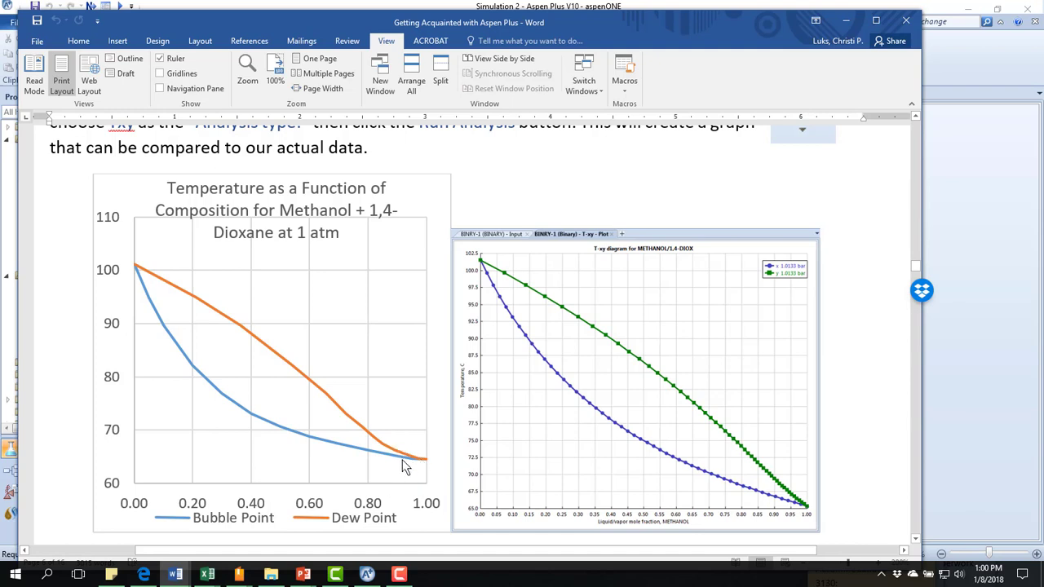
pyautogui.moveTo(407, 466)
pyautogui.click(845, 20)
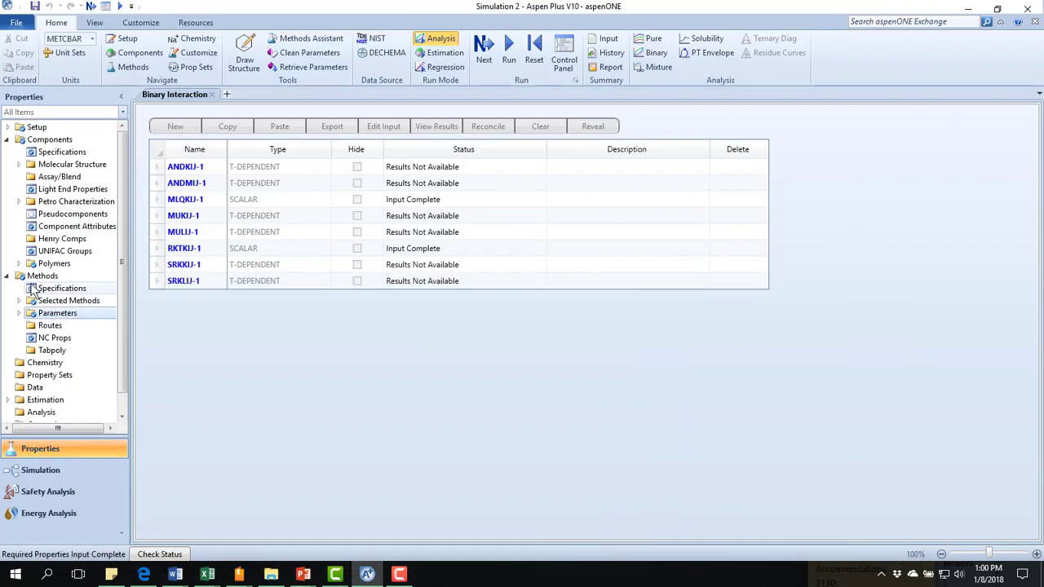
# Review the Methods specifications, then create a binary analysis of METHANOL and 1:4-D-01 with analysis type Txy and run it
pyautogui.click(104, 287)
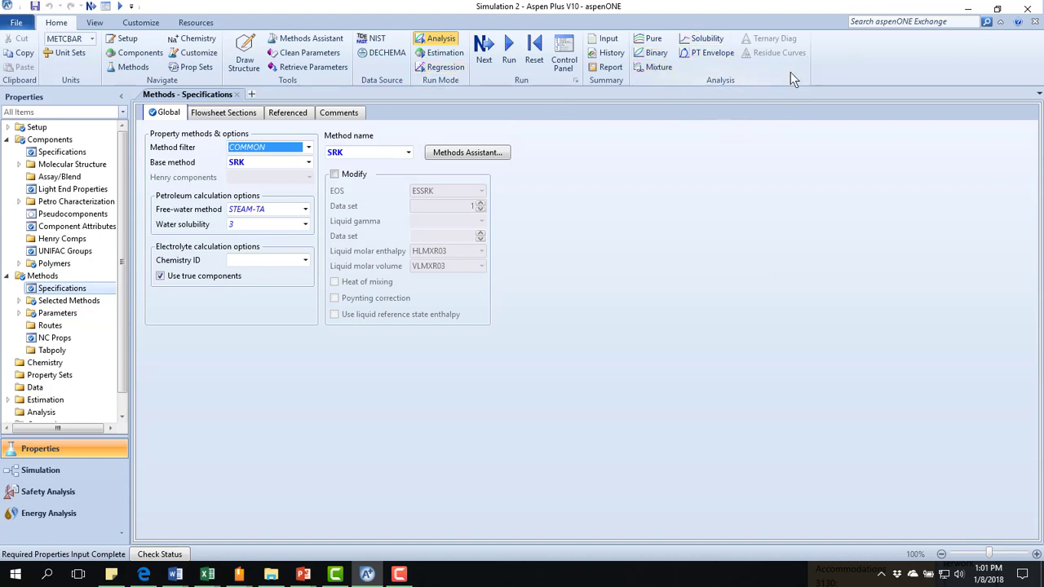
pyautogui.click(656, 54)
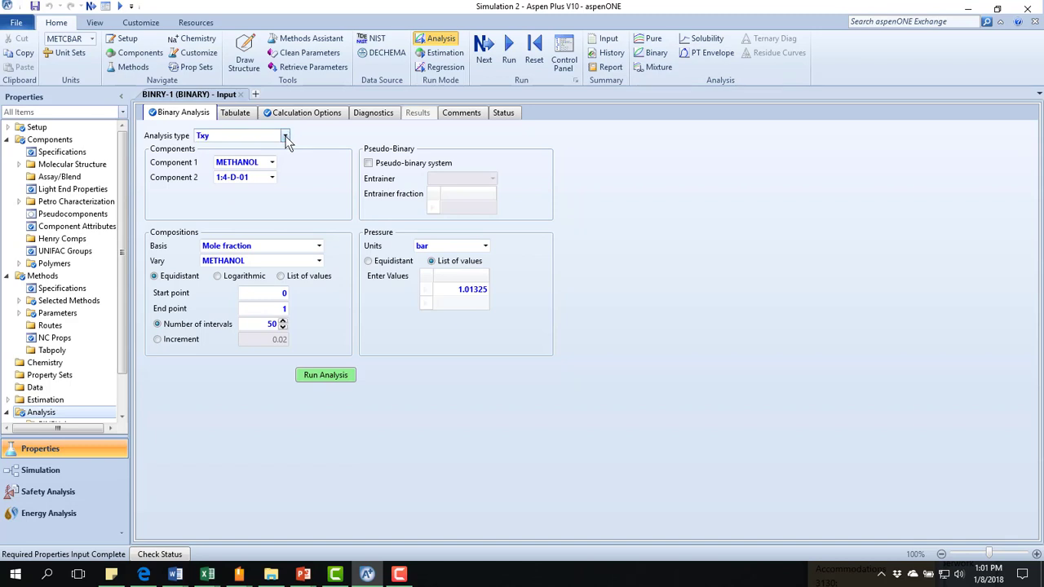
pyautogui.click(285, 137)
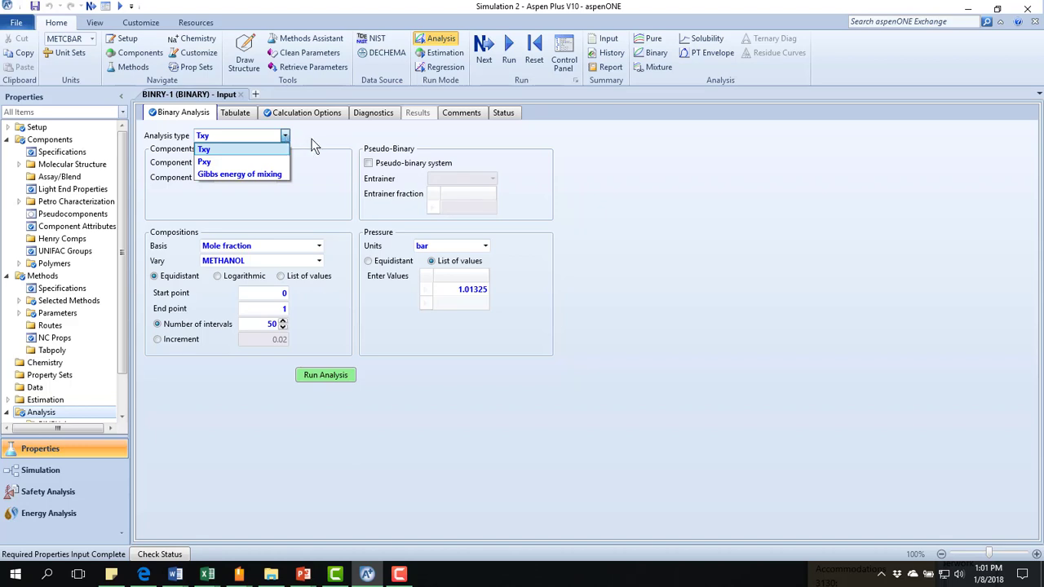
pyautogui.click(311, 141)
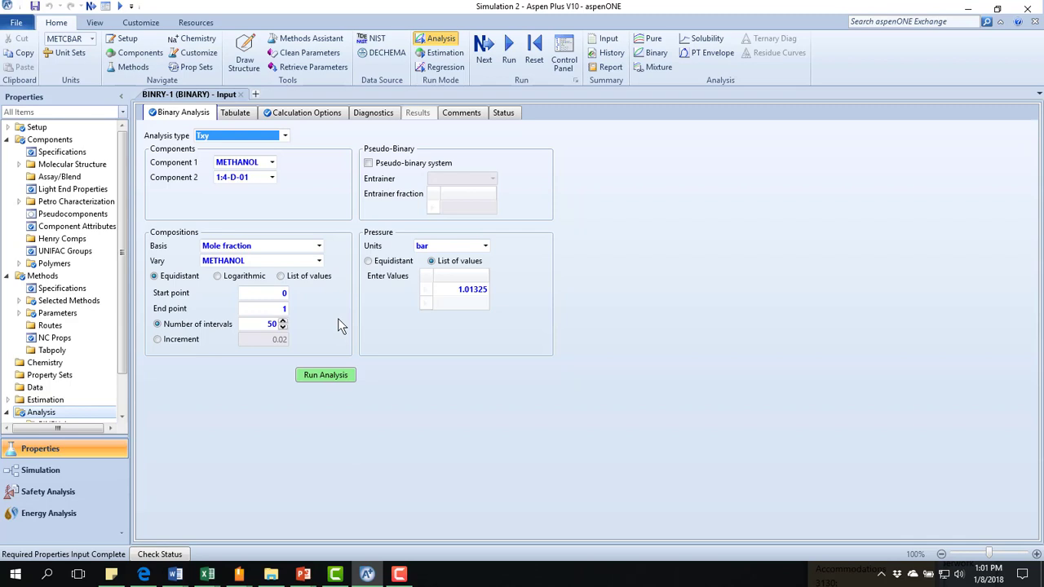
pyautogui.click(322, 377)
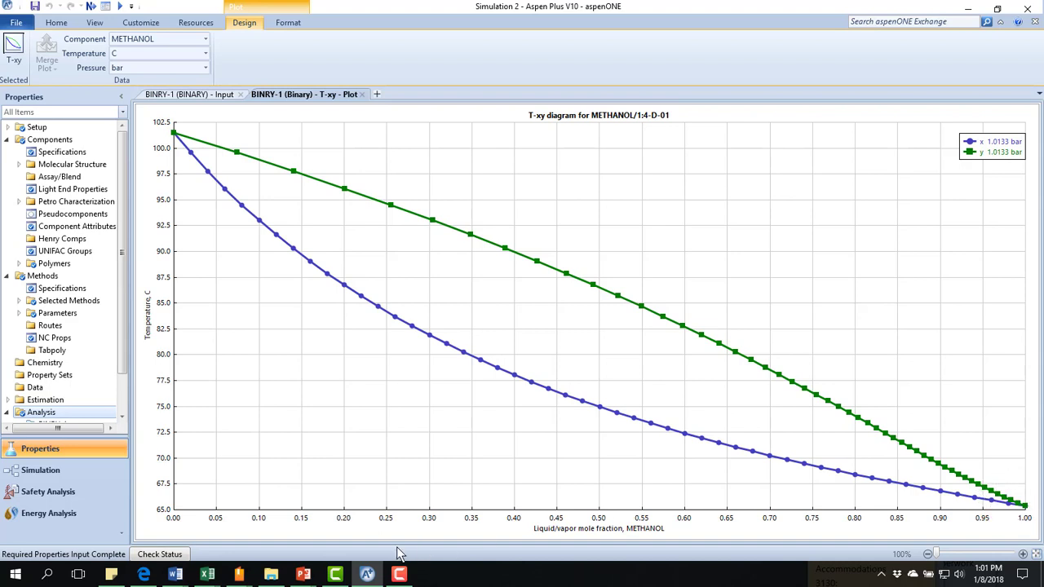
# Switch to the "Getting Acquainted with Aspen Plus" Word document, compare its temperature-composition graphs with the T-xy plot, and return to Aspen Plus
pyautogui.moveTo(176, 576)
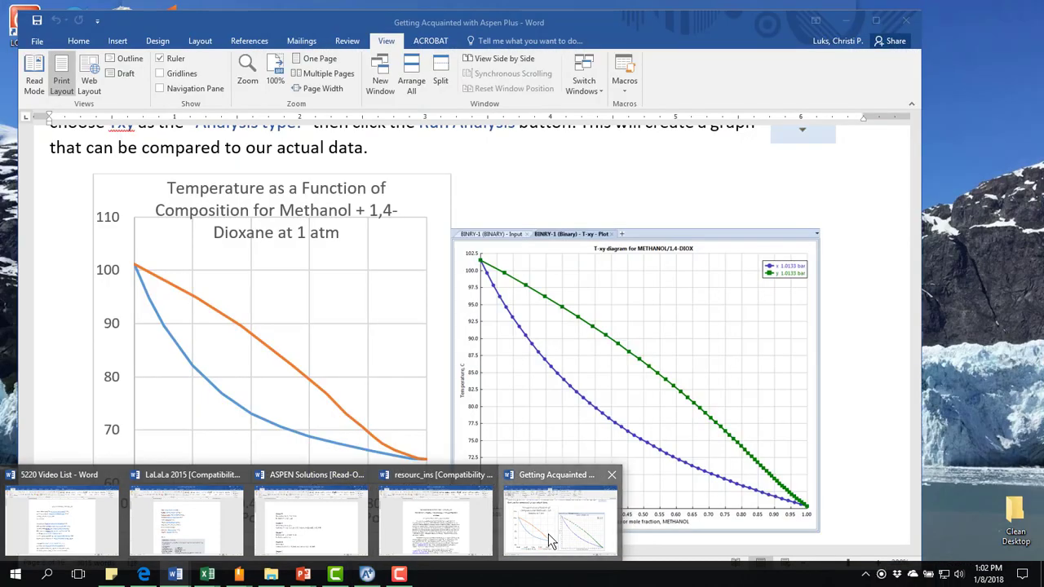
pyautogui.click(548, 510)
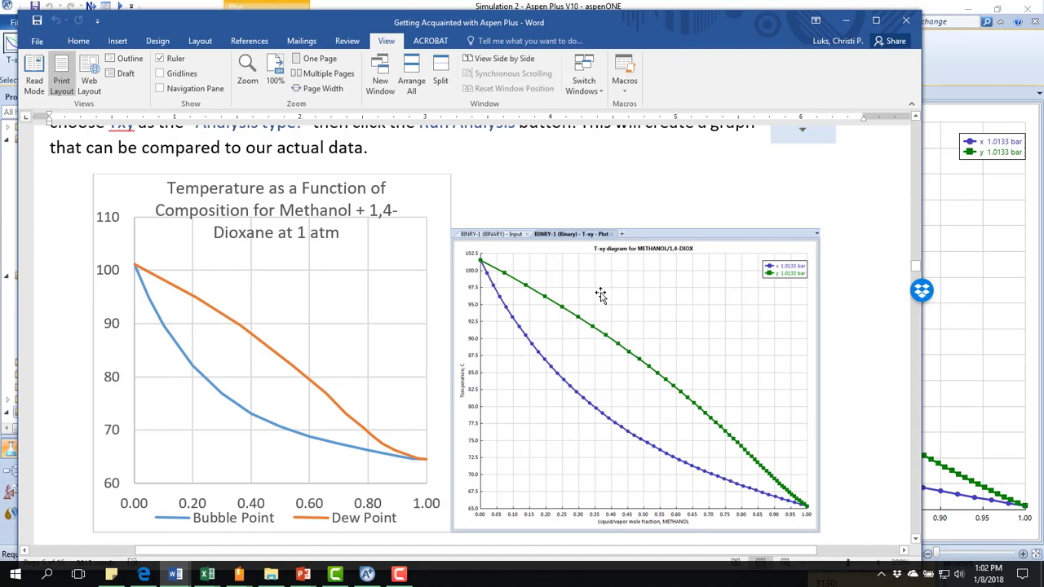
pyautogui.click(366, 575)
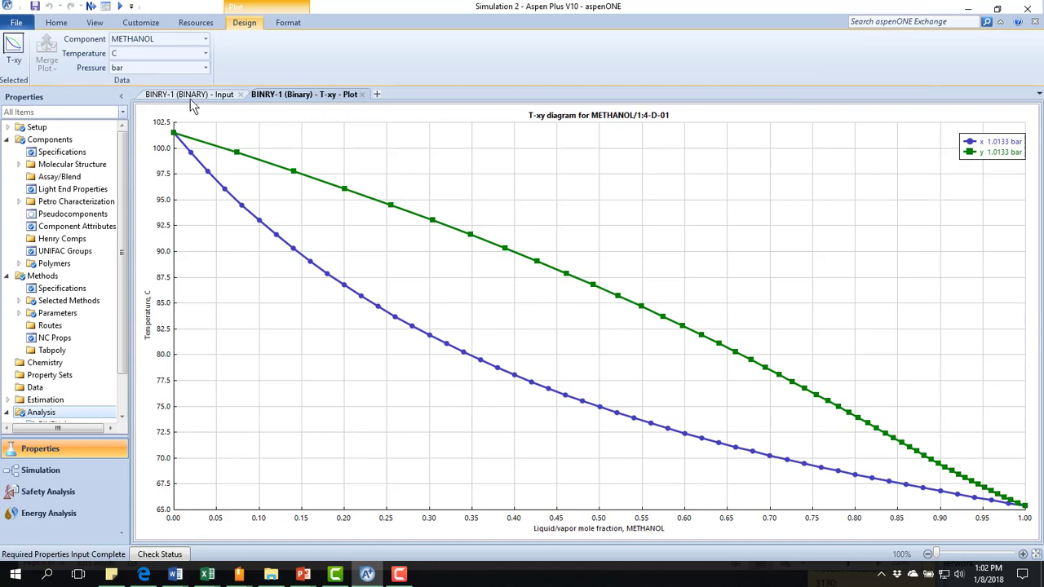
# Reopen the Methods specifications and collapse the Methods and Components folders in the navigation tree
pyautogui.click(32, 288)
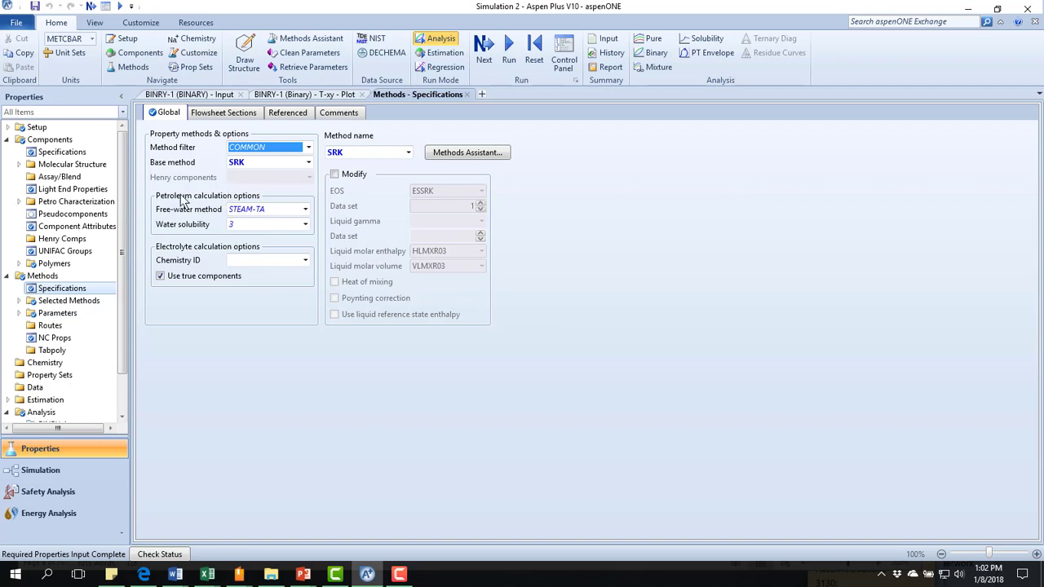
pyautogui.click(6, 277)
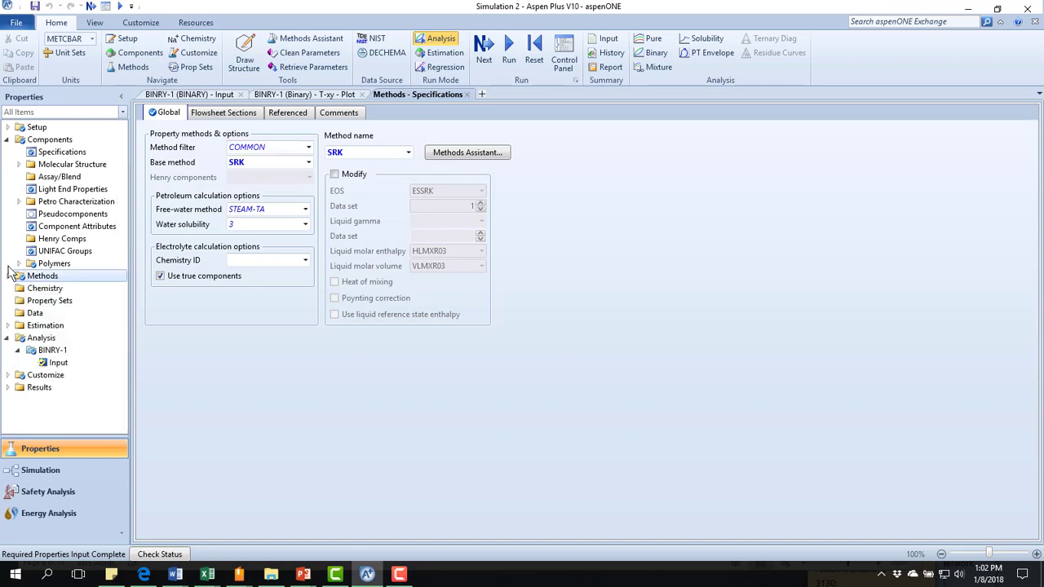
pyautogui.click(7, 141)
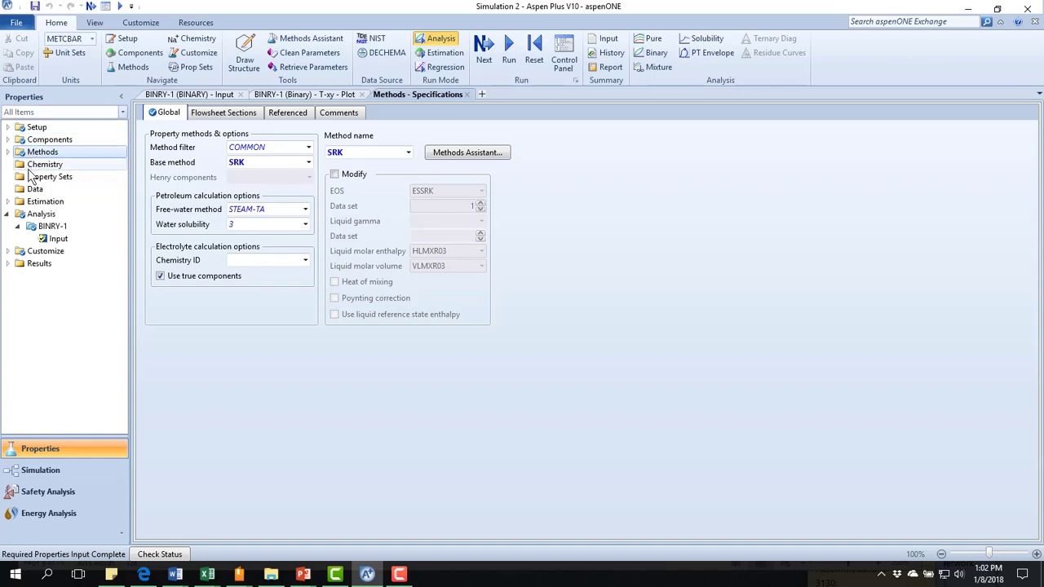
# Switch to the Simulation environment and place a Flash2 separator with the plain vertical drum icon on the main flowsheet
pyautogui.click(16, 474)
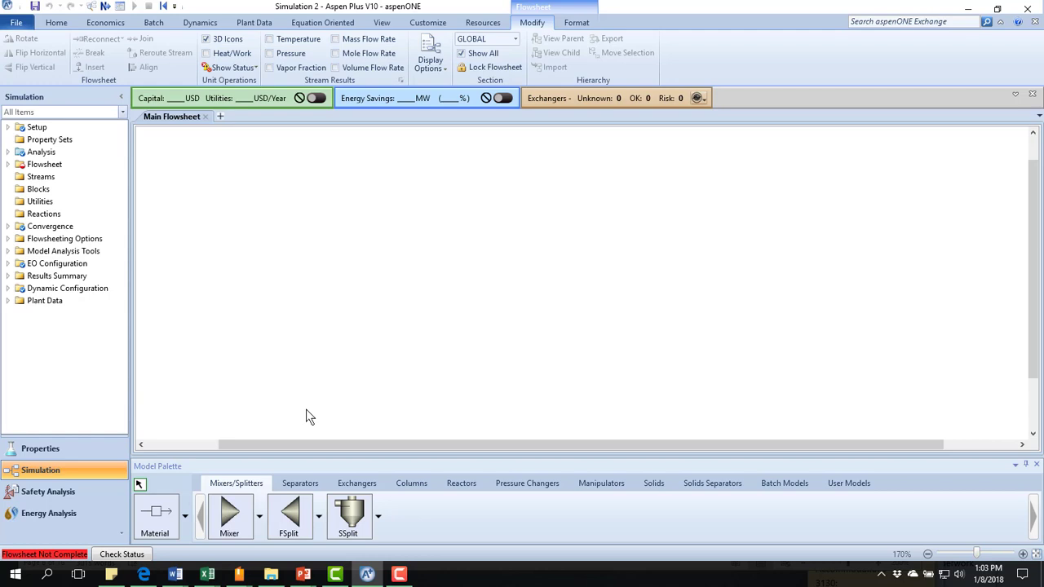
pyautogui.click(296, 486)
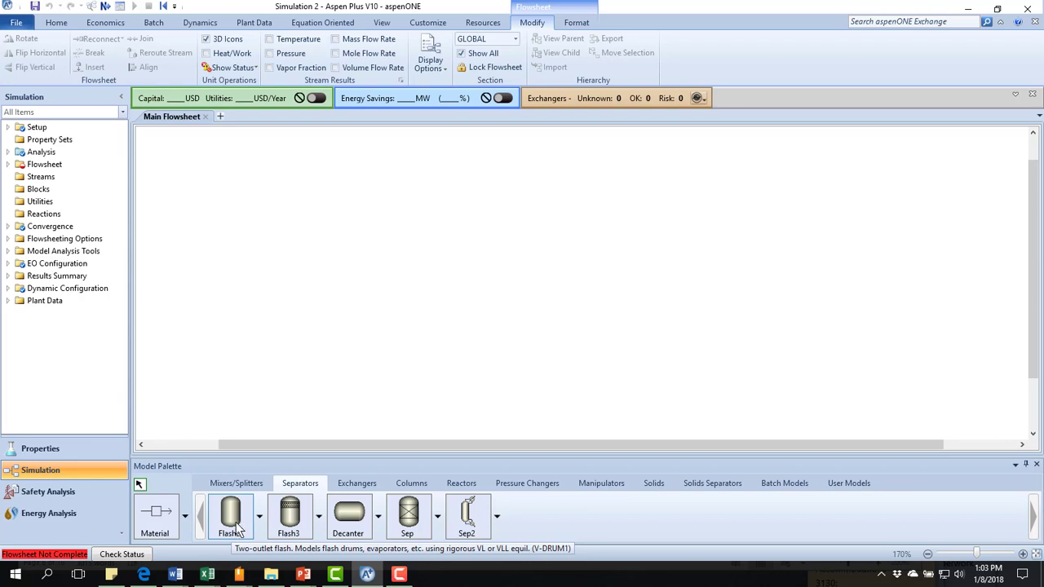
pyautogui.click(259, 517)
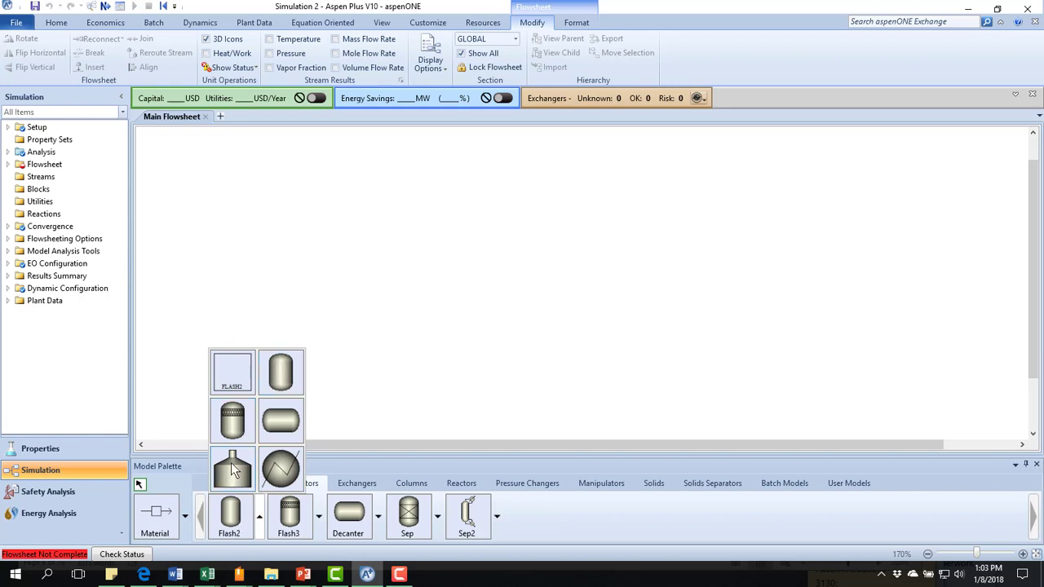
pyautogui.click(280, 372)
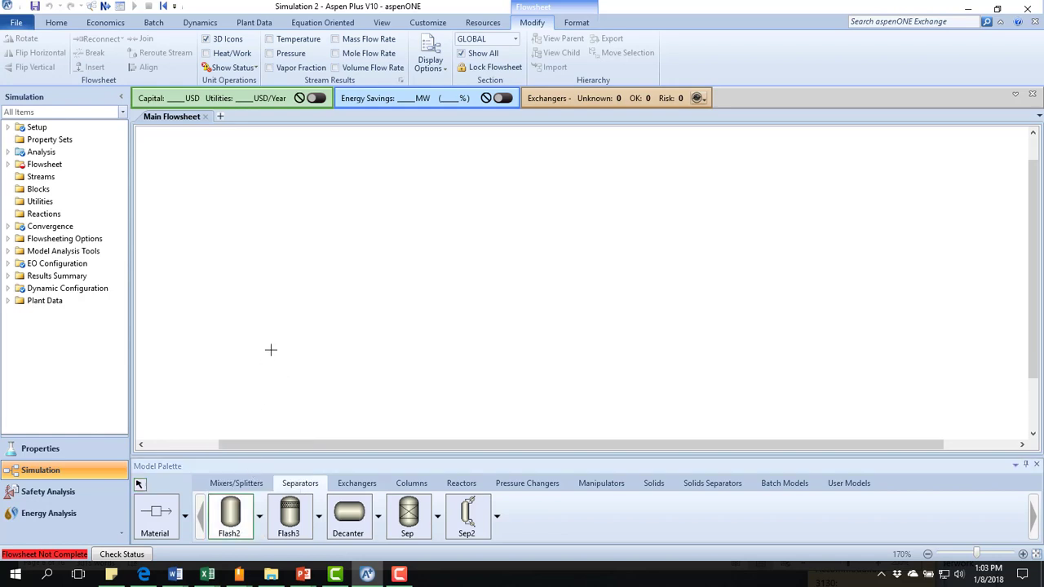
pyautogui.click(385, 243)
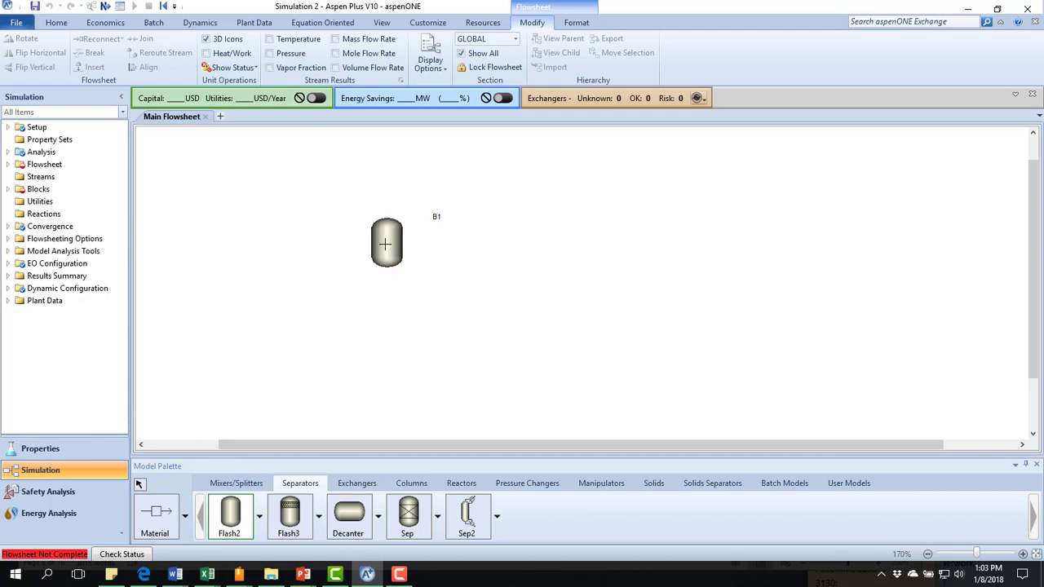
# Place a second Flash2 block below the first, leave insert mode, and delete the extra block B2
pyautogui.click(331, 333)
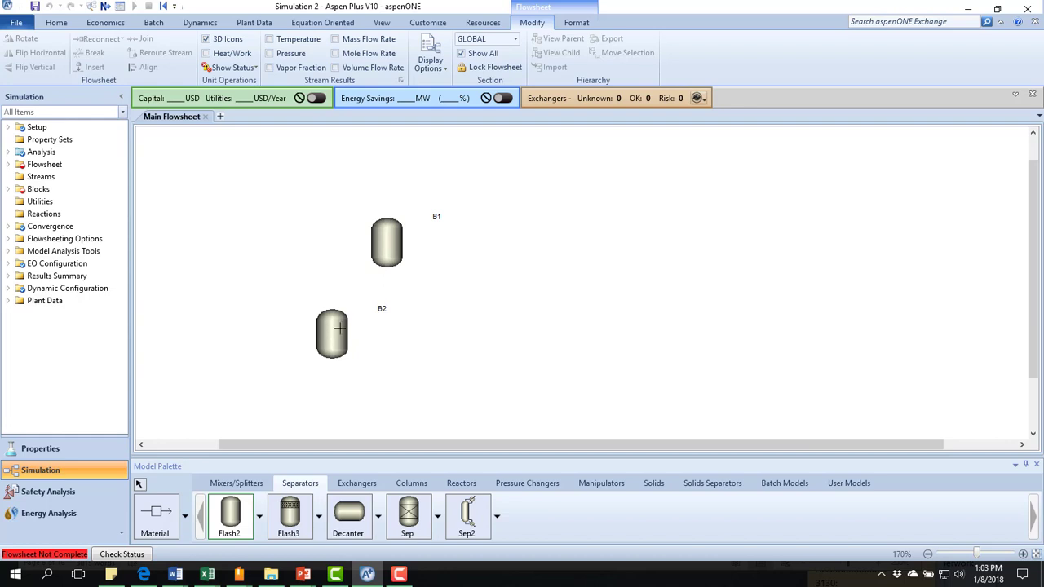
pyautogui.click(139, 485)
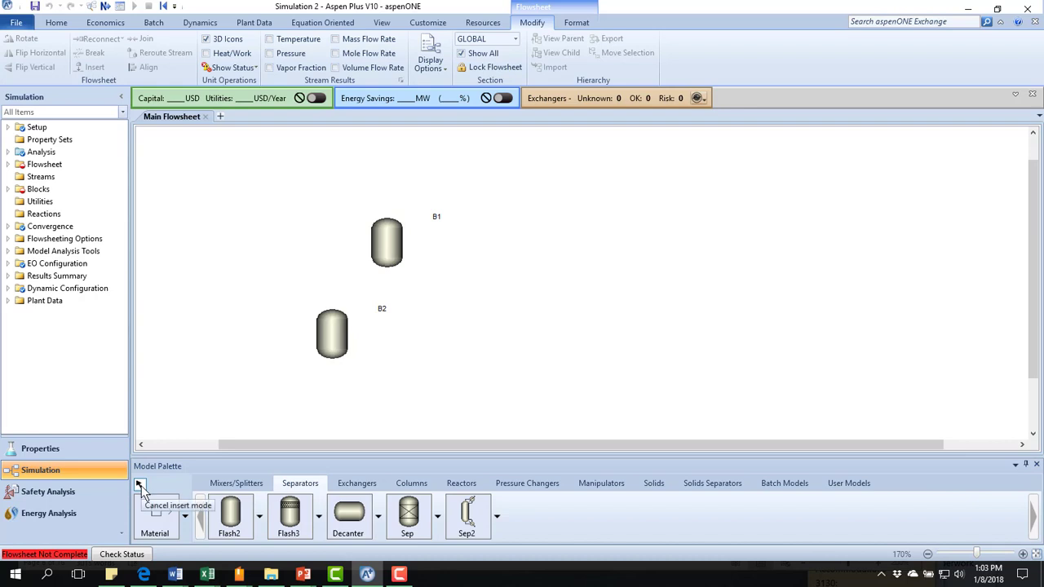
pyautogui.click(337, 346)
pyautogui.press('Delete')
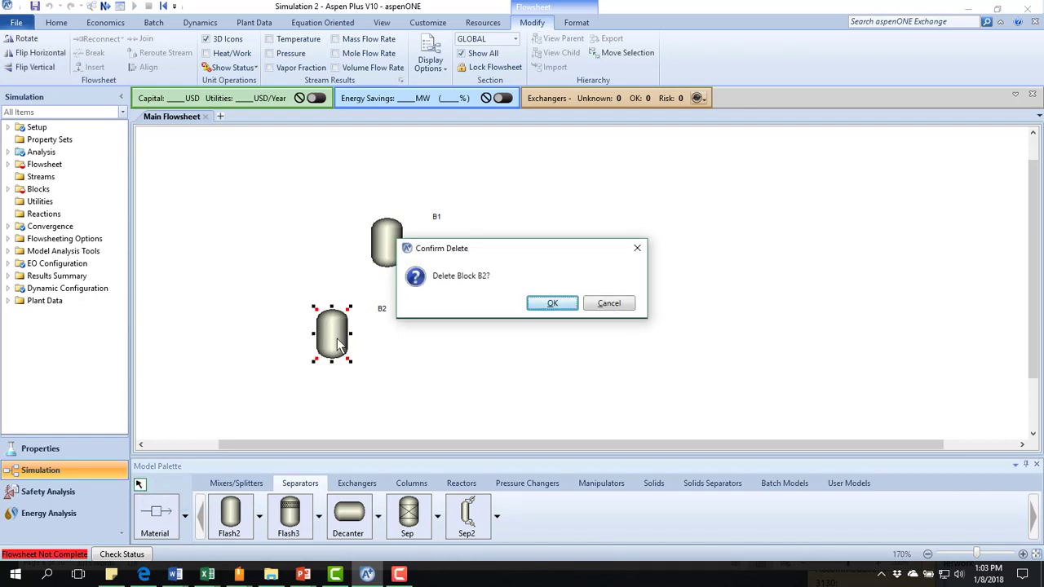
pyautogui.click(552, 303)
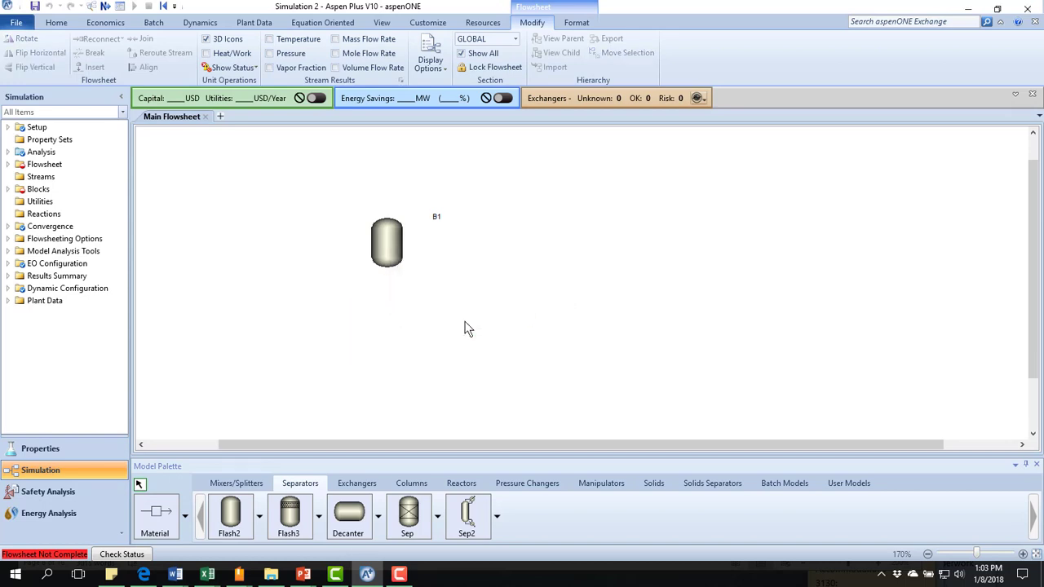
# Draw a material stream into the flash drum's feed inlet and another one out of its vapor outlet at the top
pyautogui.click(159, 518)
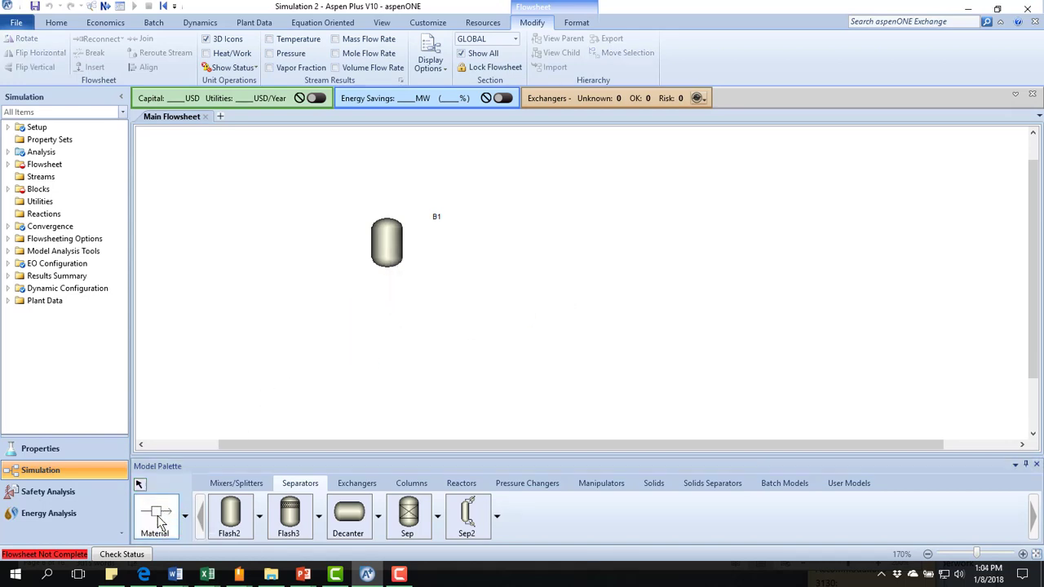
pyautogui.click(276, 242)
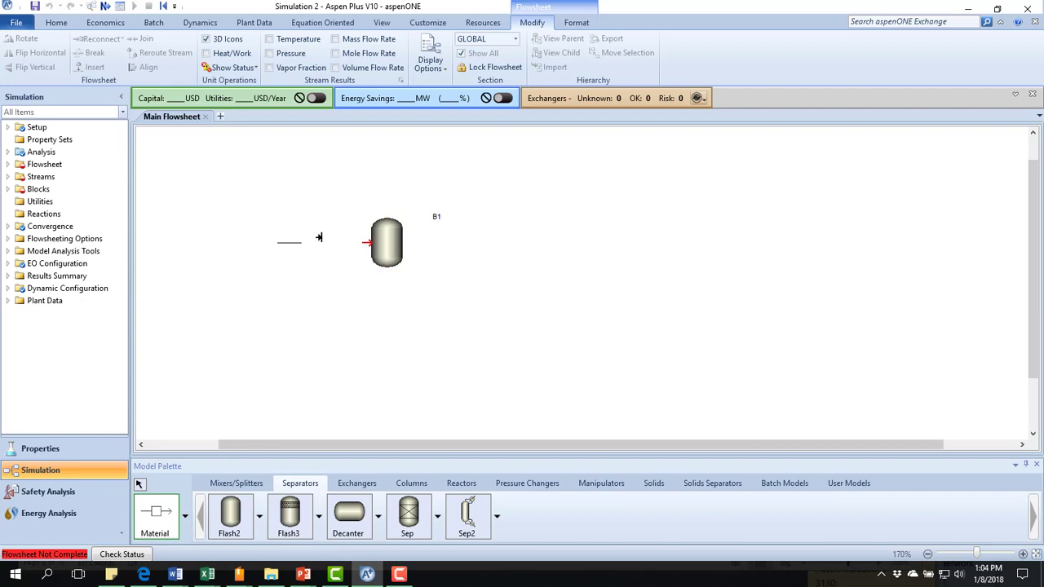
pyautogui.click(366, 242)
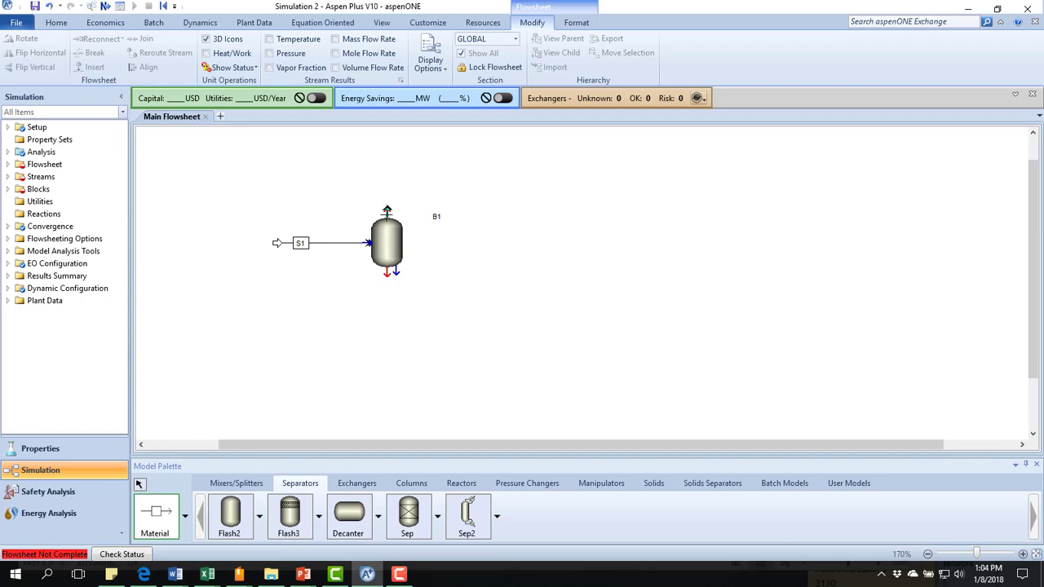
pyautogui.click(387, 211)
pyautogui.click(484, 188)
# Draw an unattached material stream below the flash drum and leave insert mode
pyautogui.click(383, 309)
pyautogui.click(506, 309)
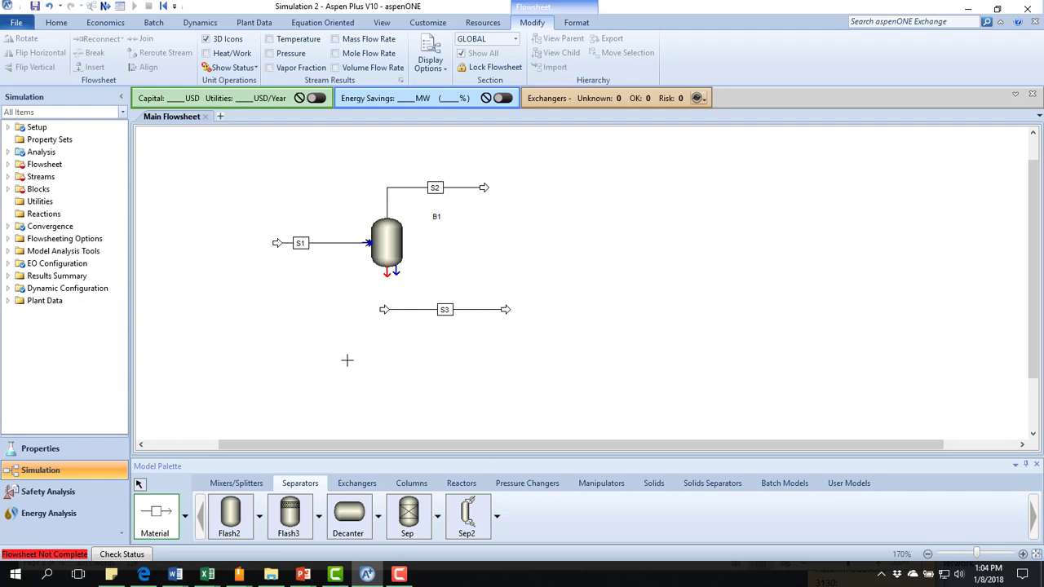
pyautogui.click(140, 485)
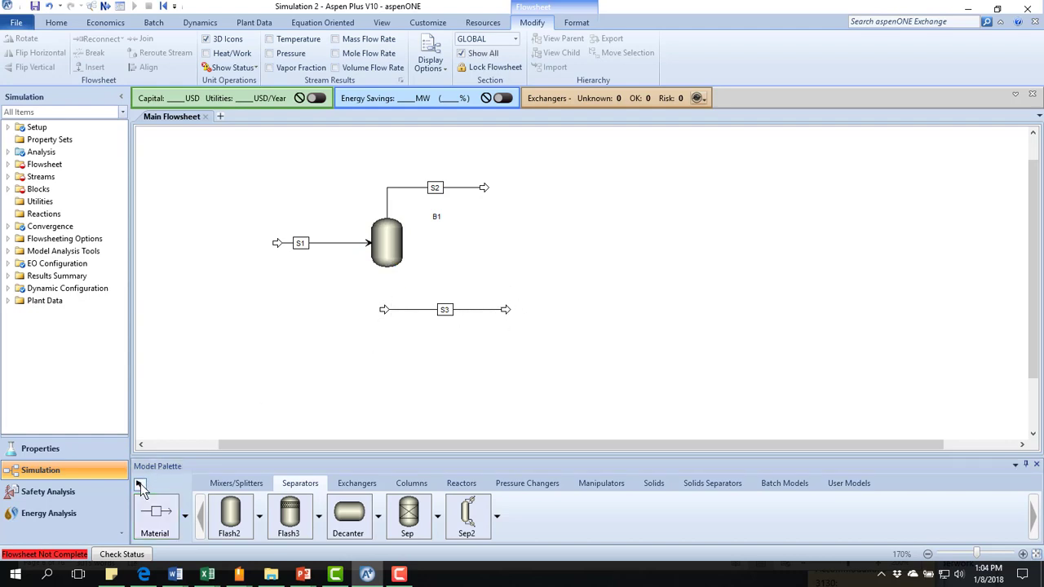
# Reconnect the source of the unattached stream S3 to the flash drum's required liquid outlet at the bottom
pyautogui.click(400, 311)
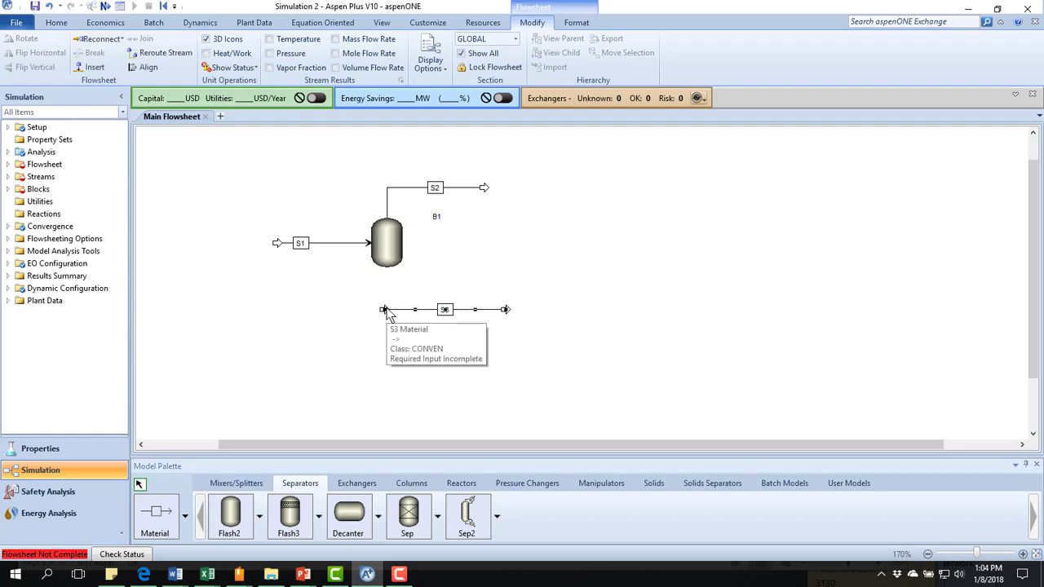
pyautogui.rightClick(386, 313)
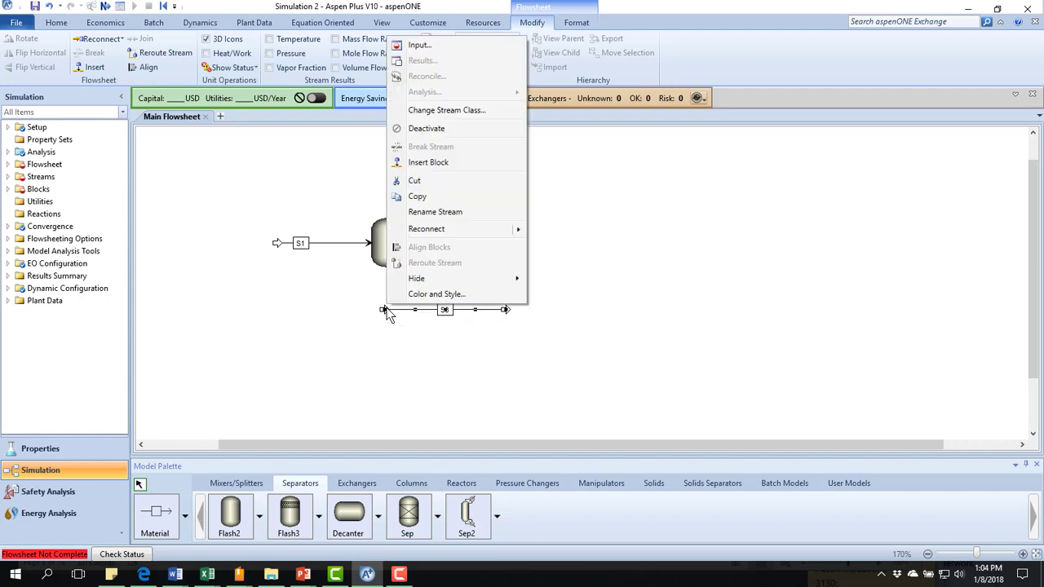
pyautogui.moveTo(450, 234)
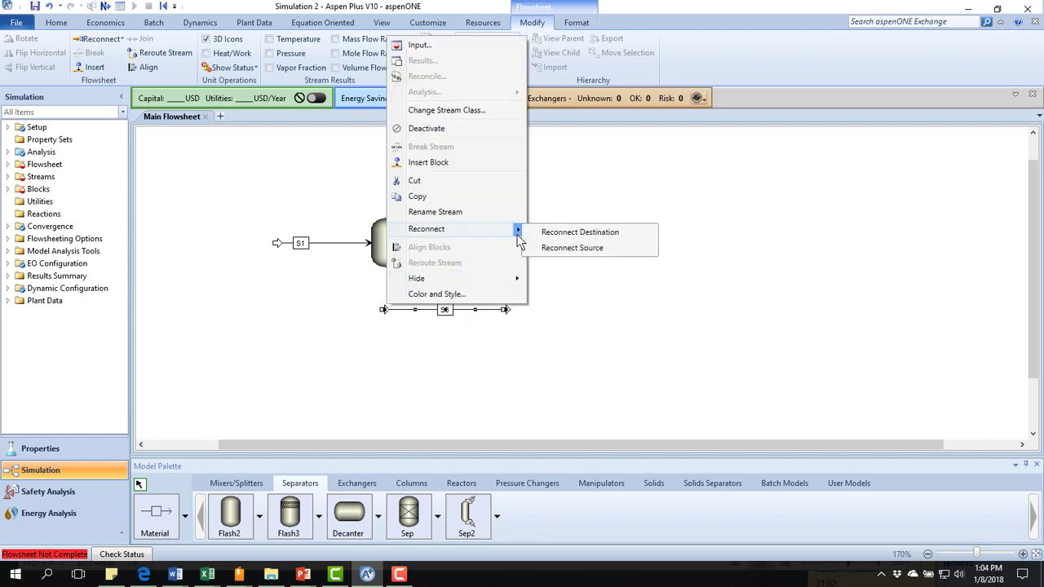
pyautogui.click(571, 248)
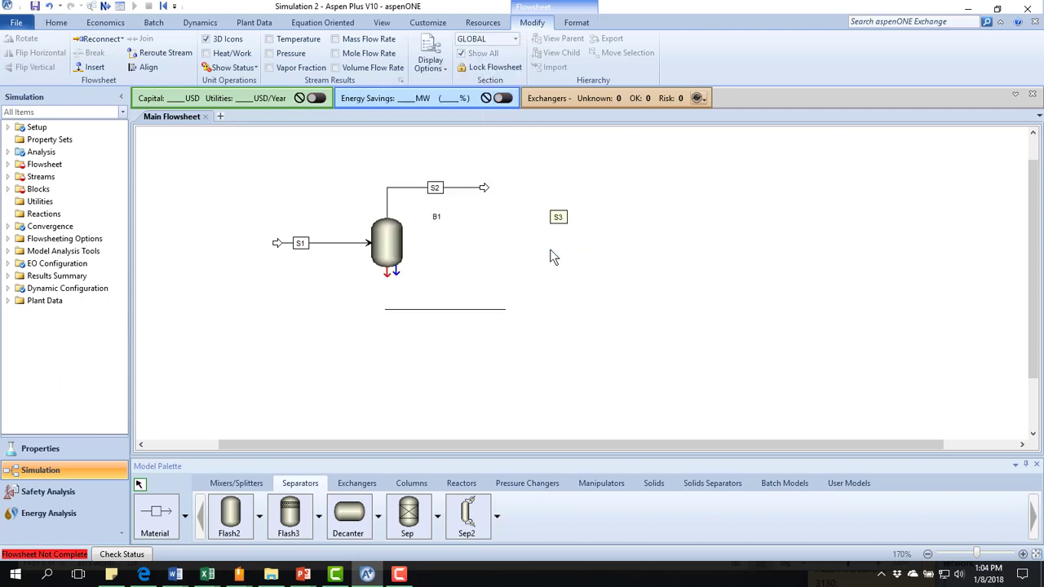
pyautogui.click(386, 274)
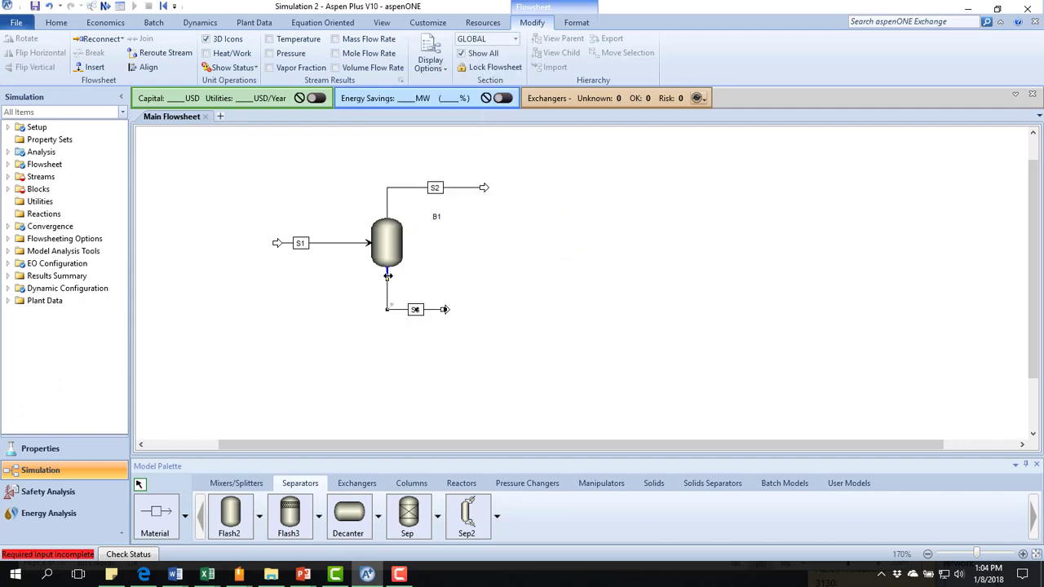
pyautogui.click(483, 330)
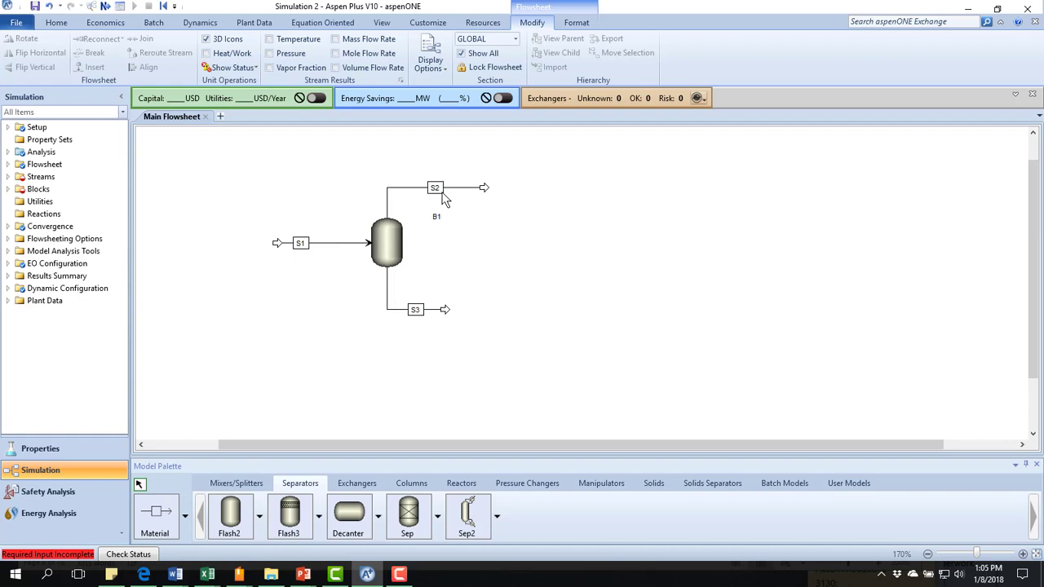
# Rename the inlet stream S1 as FEED and the top outlet stream S2 as VAPOR
pyautogui.click(301, 245)
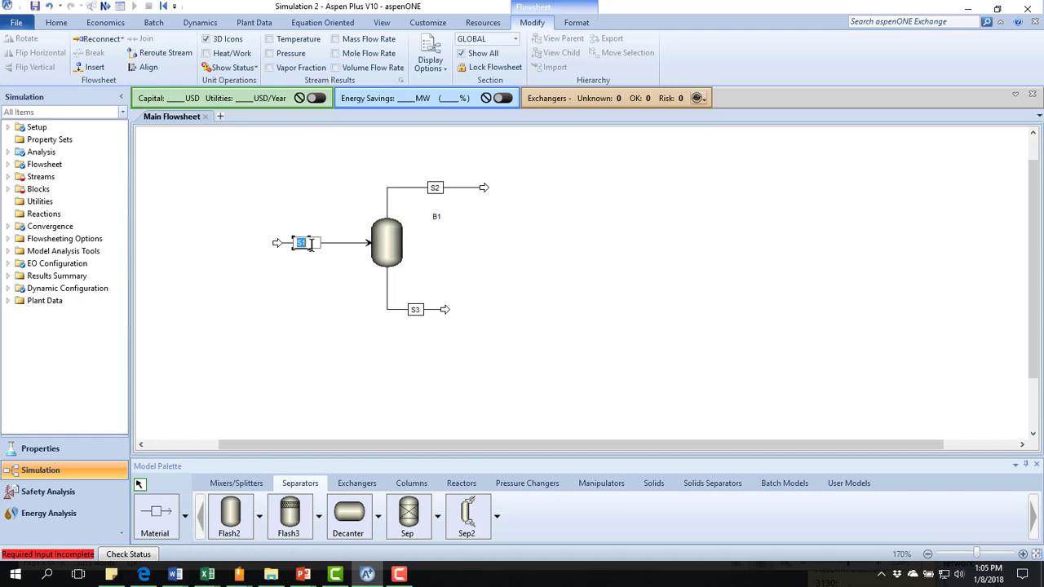
pyautogui.write('FEED')
pyautogui.press('Return')
pyautogui.click(434, 187)
pyautogui.click(434, 188)
pyautogui.write('VAPOR')
pyautogui.click(473, 256)
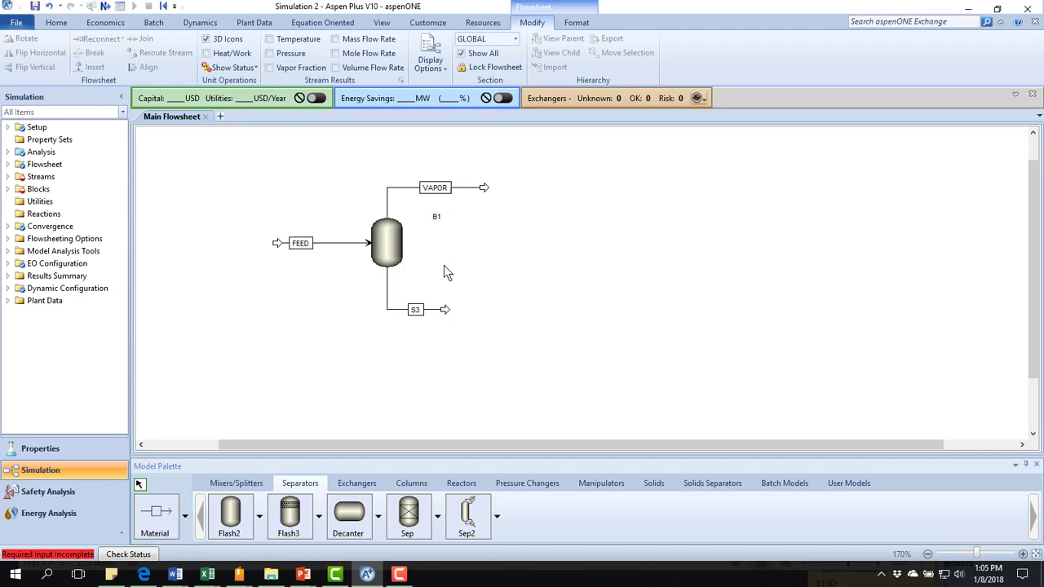
# Rename the flash drum's bottom outlet stream S3 as LIQUID
pyautogui.rightClick(412, 309)
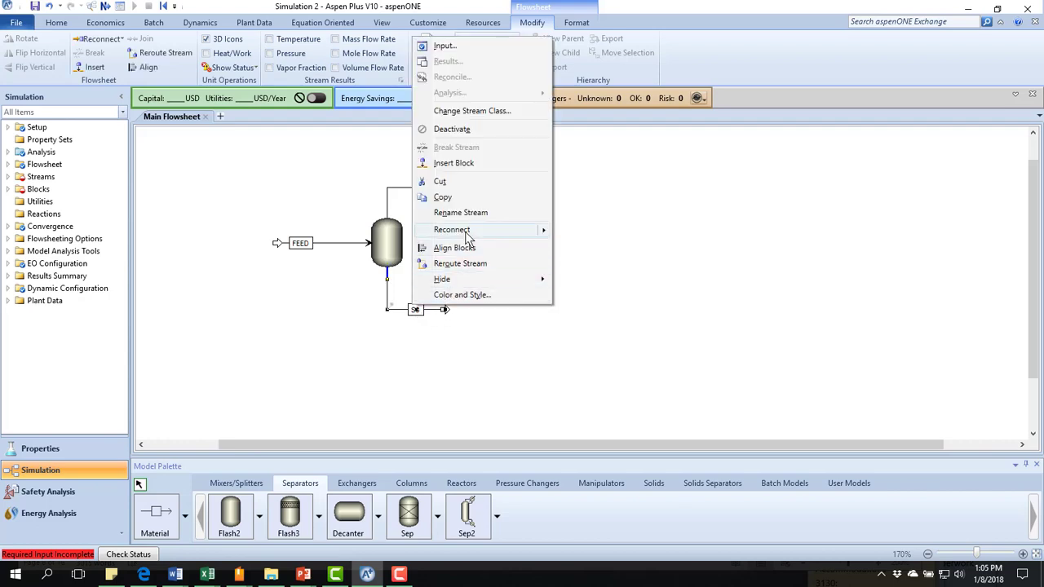
pyautogui.moveTo(469, 236)
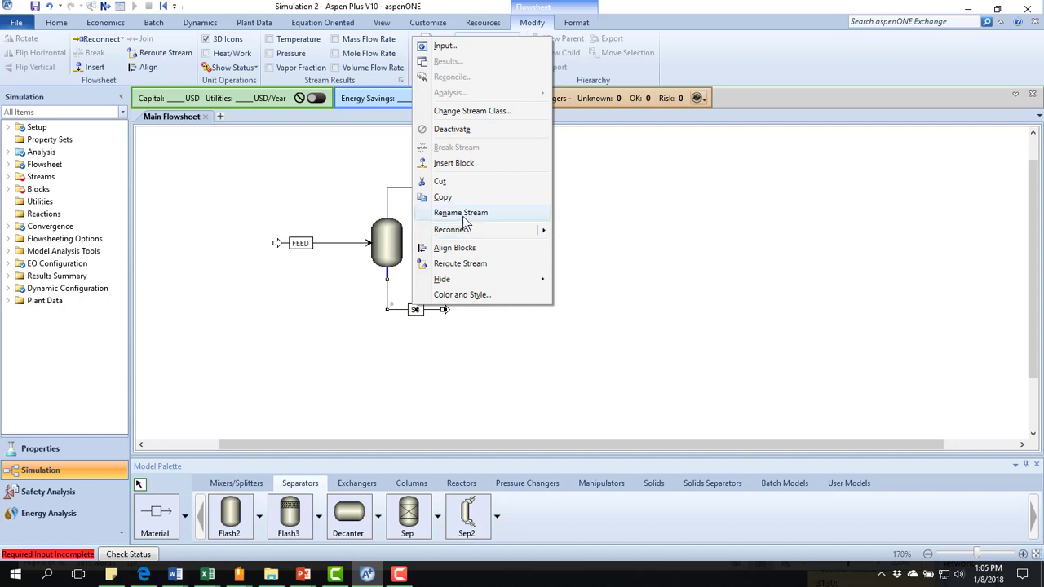
pyautogui.click(463, 213)
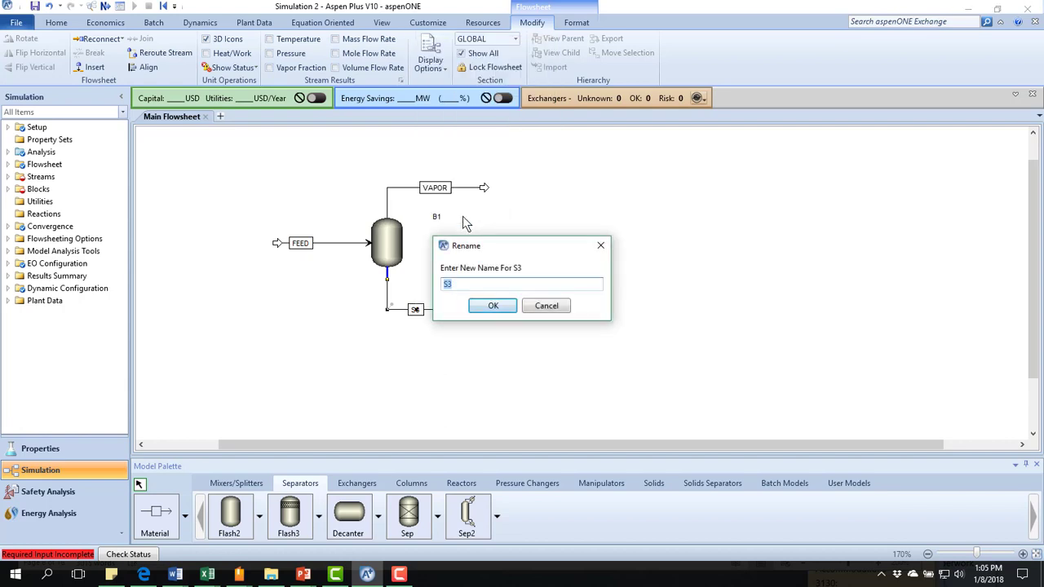
pyautogui.write('LIQUID')
pyautogui.click(489, 308)
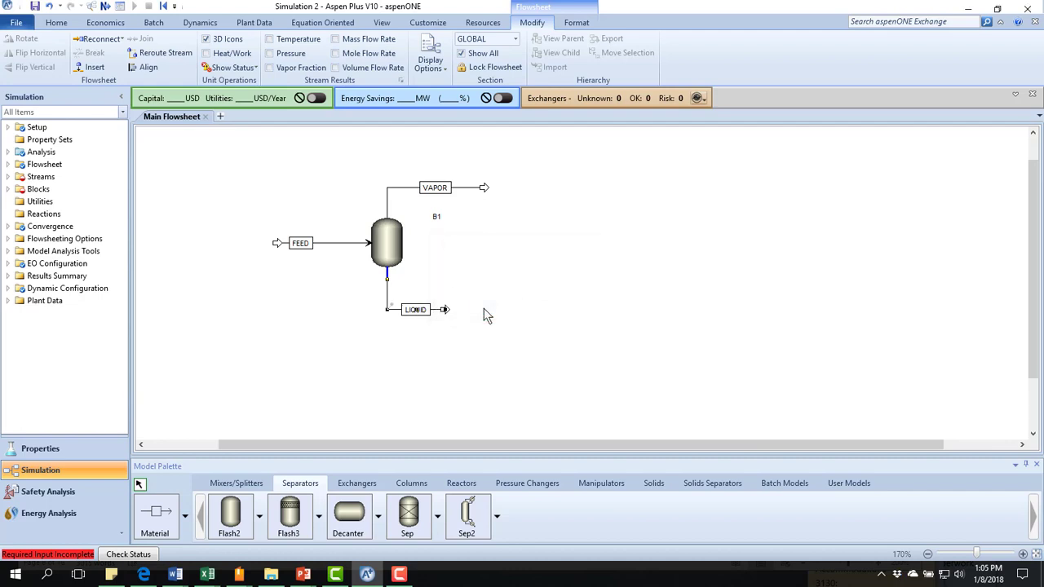
# Rename the flash drum block B1 as FLASH and clear the selection
pyautogui.rightClick(436, 224)
pyautogui.click(471, 393)
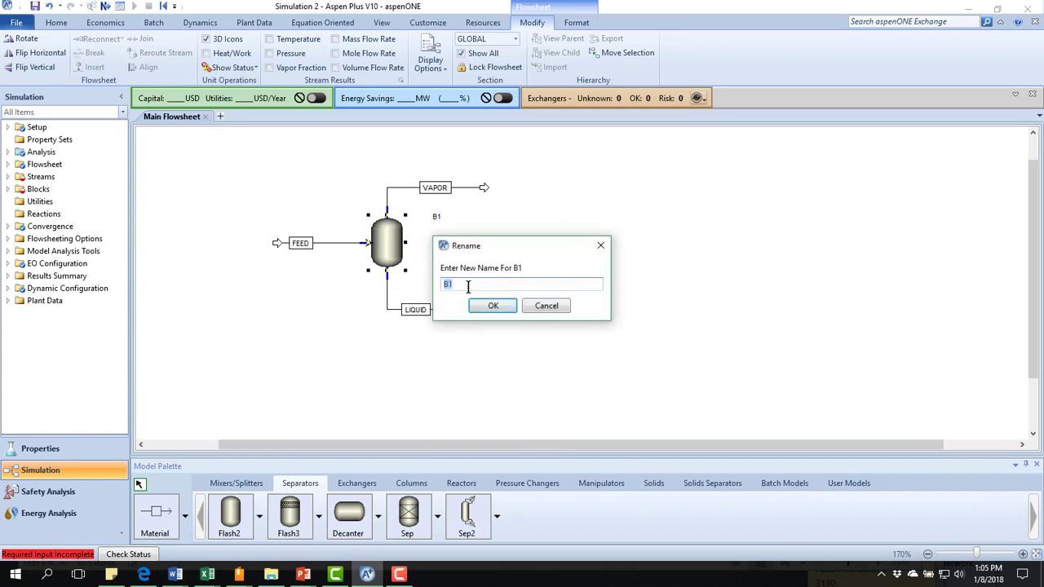
pyautogui.write('FLASH')
pyautogui.click(488, 306)
pyautogui.click(489, 278)
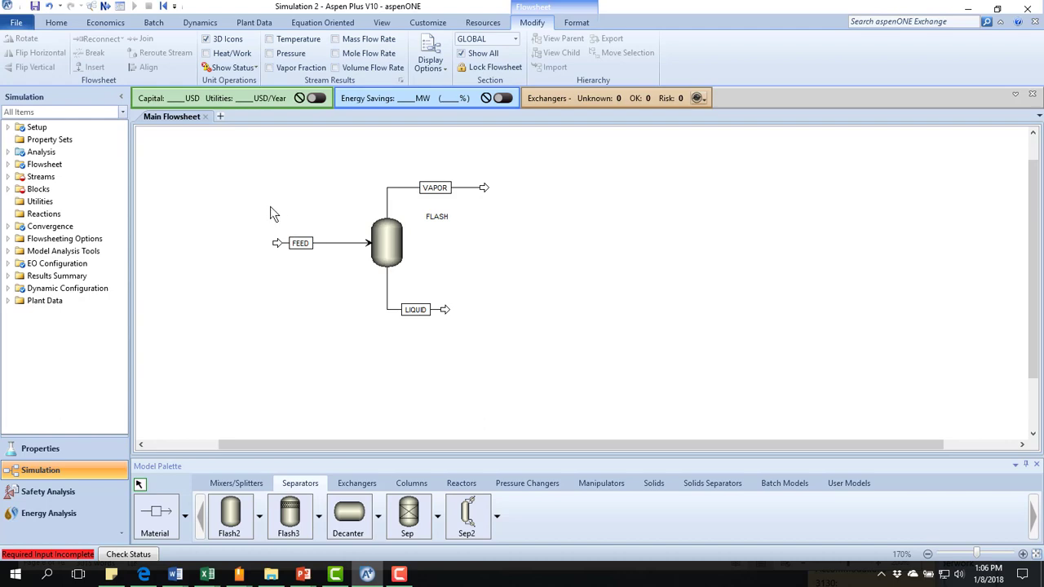
# Save the simulation as a compound file named GettingAcquaintedwithAspenPlusVersion2
pyautogui.click(35, 7)
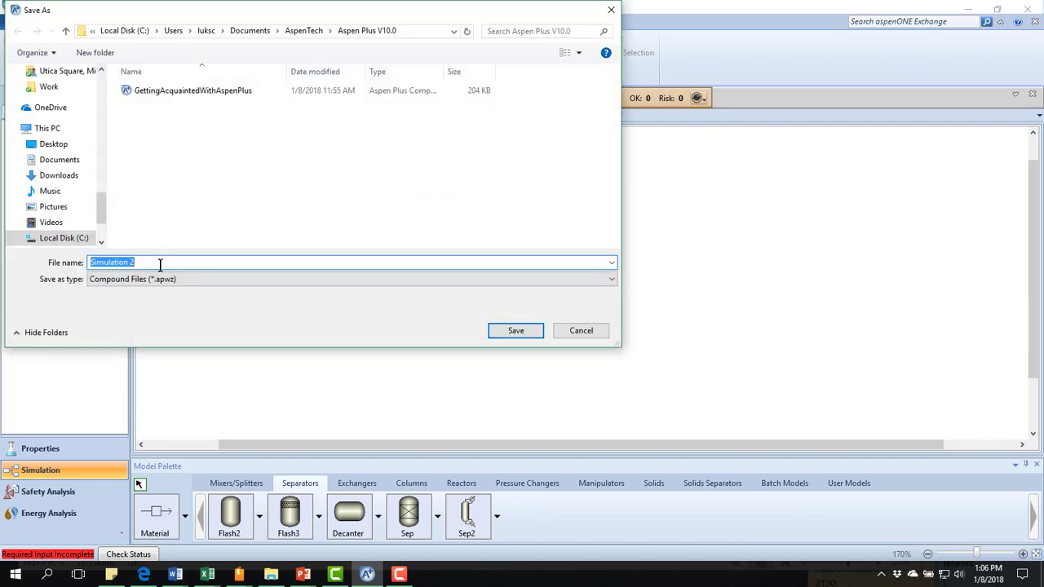
pyautogui.write('Getting')
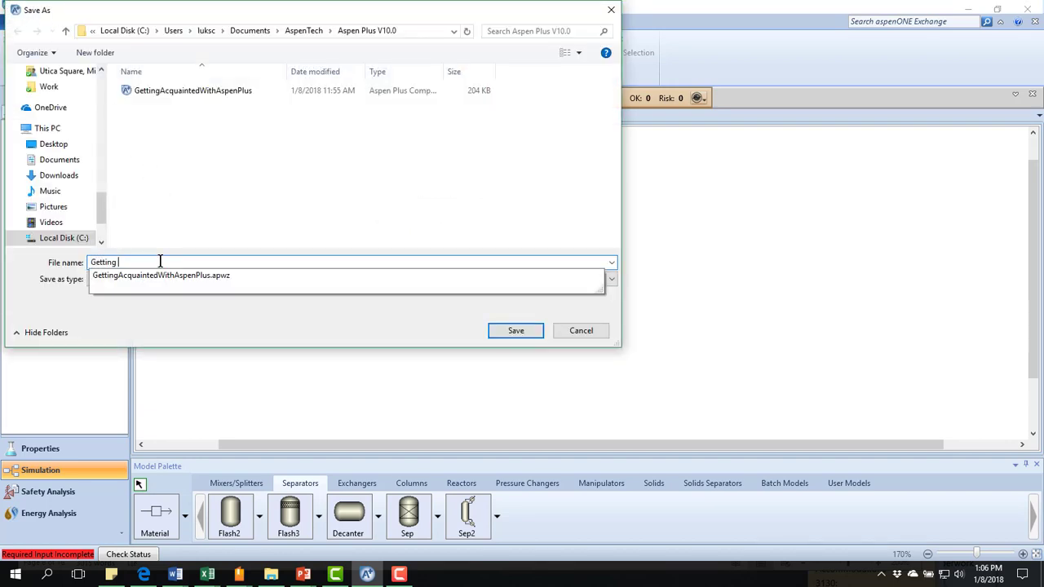
pyautogui.press('BackSpace')
pyautogui.write('Acquainted')
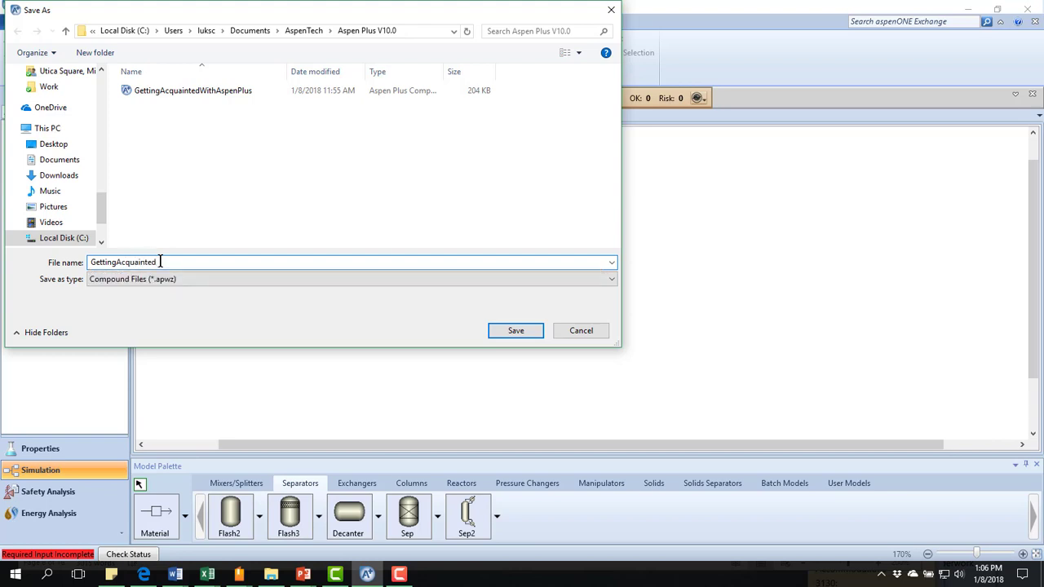
pyautogui.press('BackSpace')
pyautogui.write('WithA')
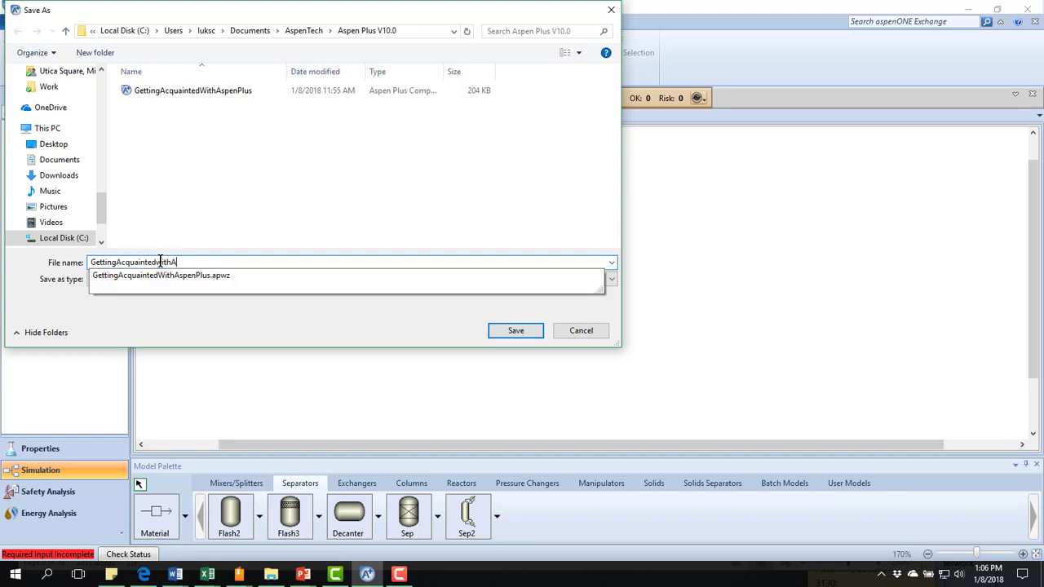
pyautogui.write('spenPlusVersion2')
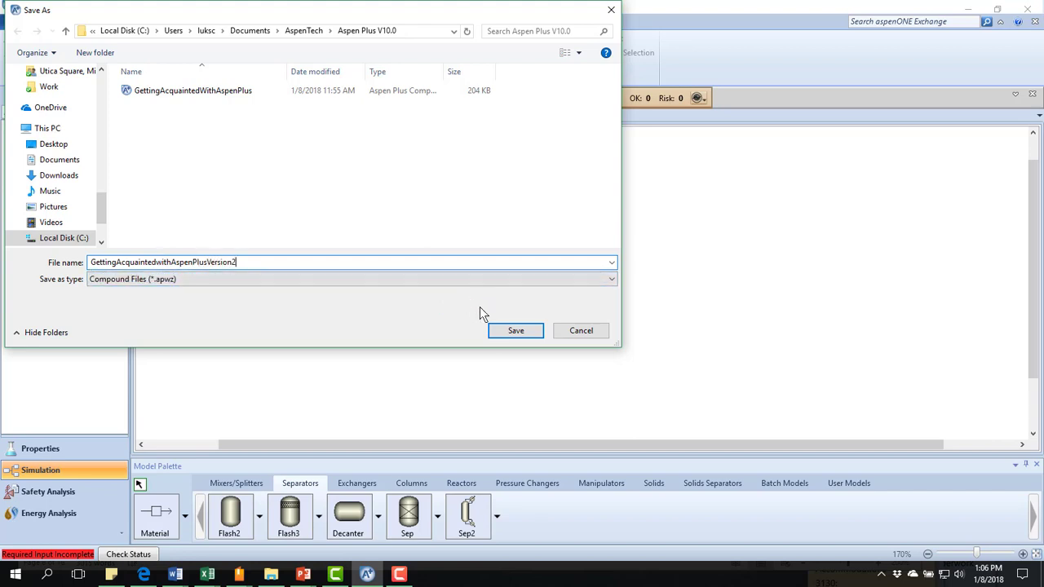
pyautogui.click(517, 330)
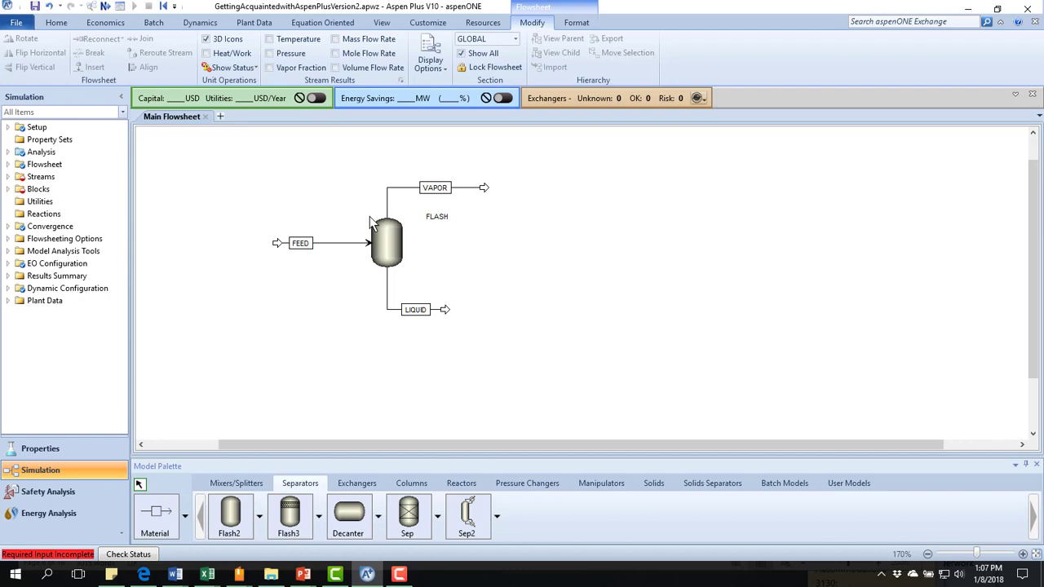
# Open the FEED stream's input and specify its composition as mole fractions of 0.3 for METHANOL and 0.7 for 1,4-dioxane
pyautogui.doubleClick(278, 244)
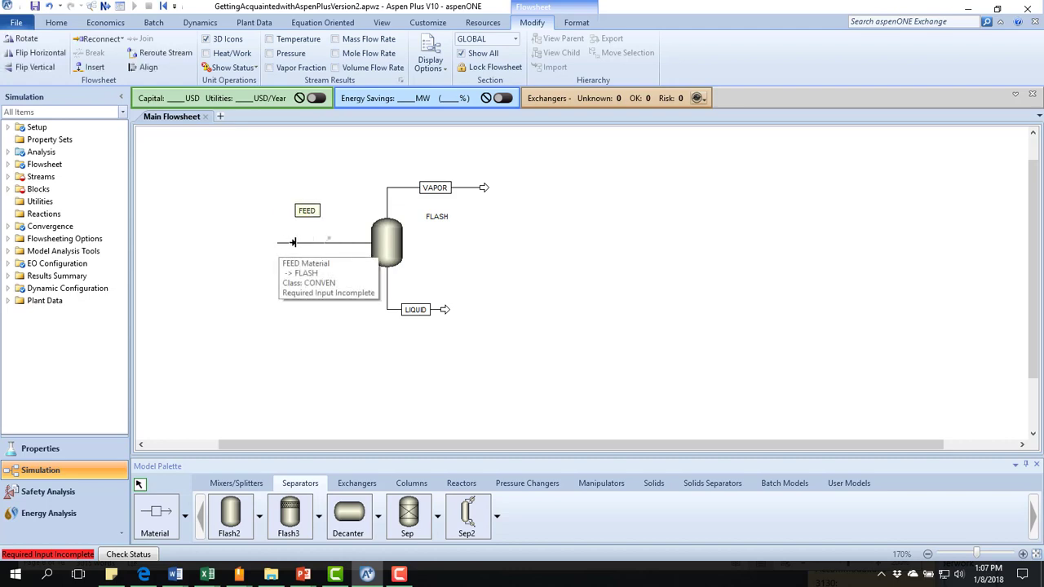
pyautogui.click(267, 244)
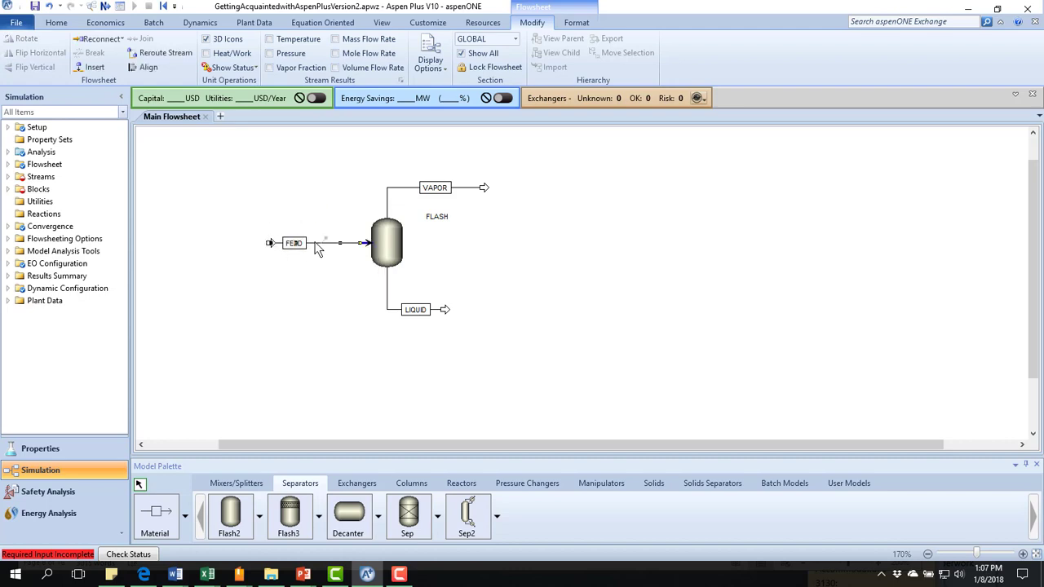
pyautogui.doubleClick(314, 242)
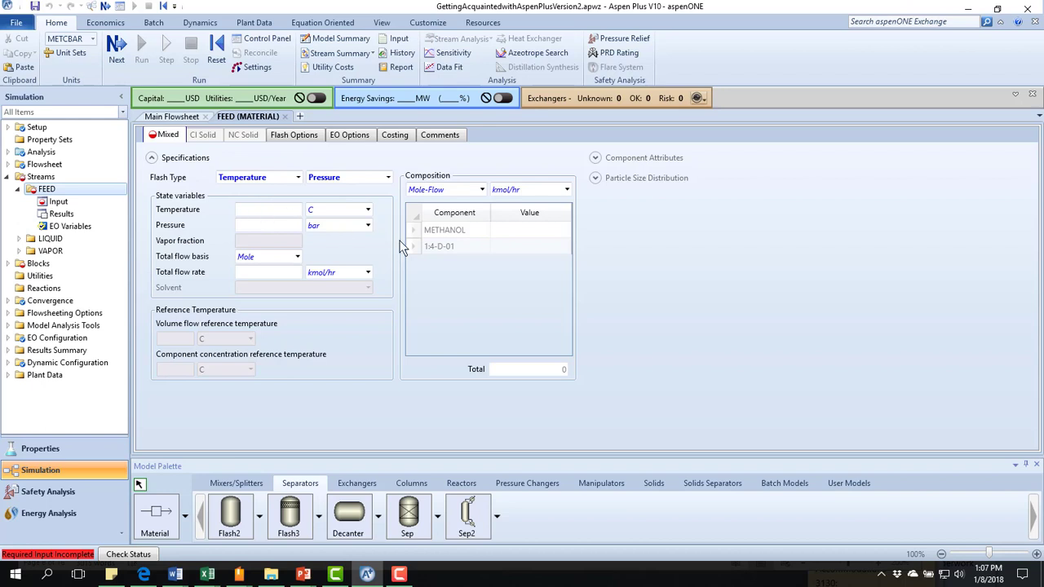
pyautogui.click(481, 190)
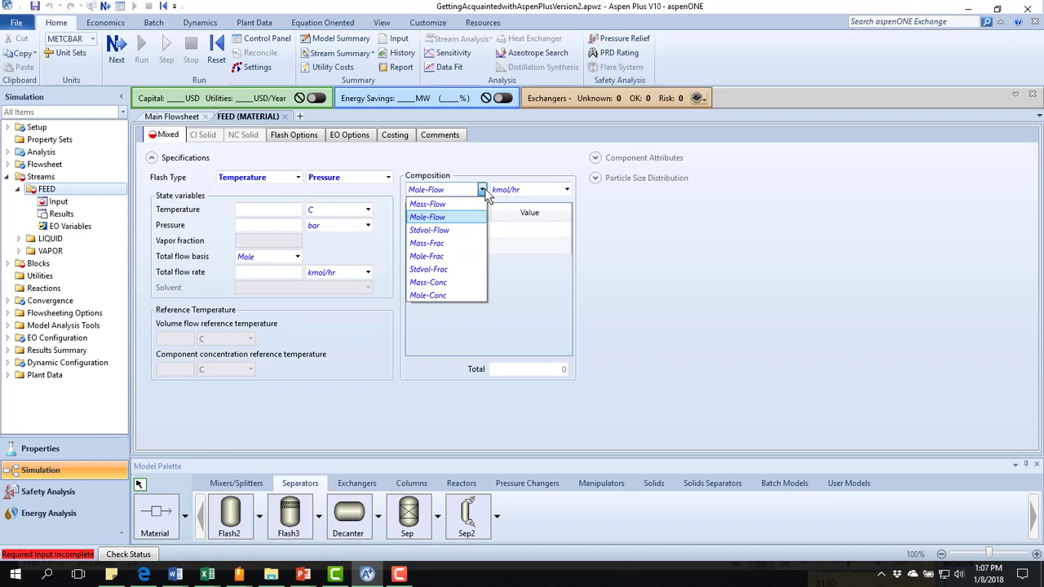
pyautogui.click(445, 257)
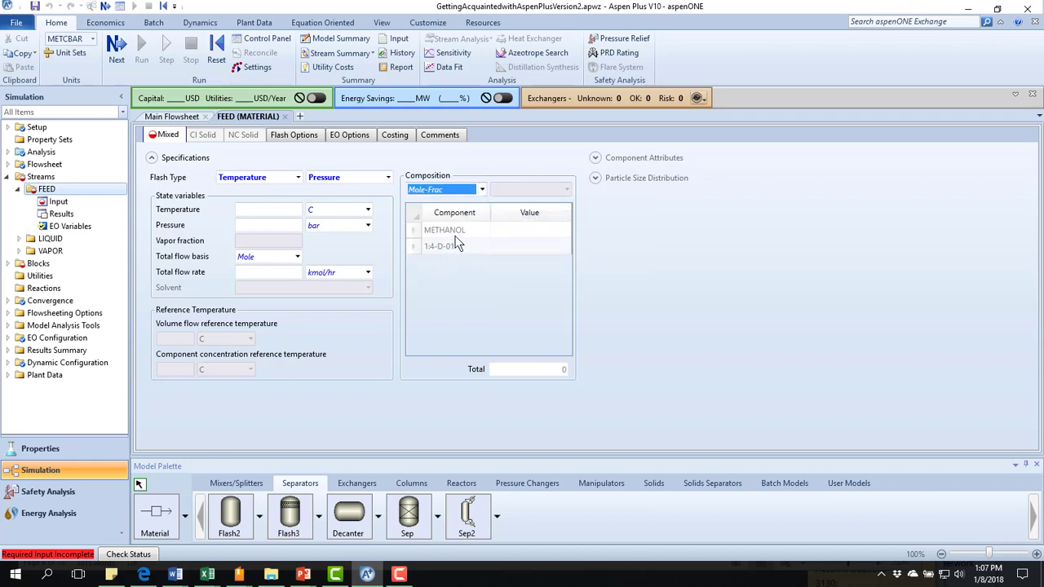
pyautogui.click(513, 230)
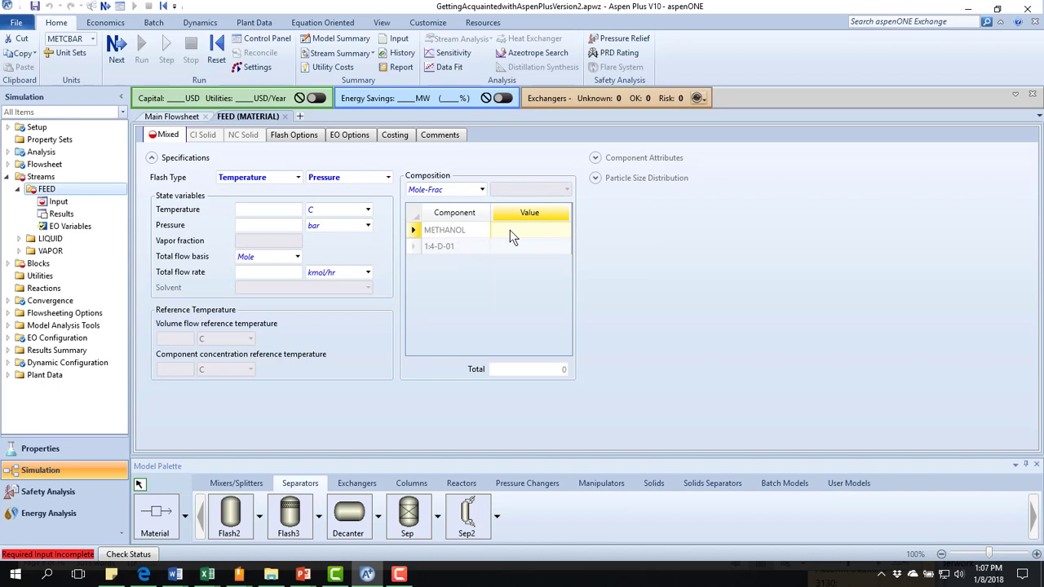
pyautogui.write('.3')
pyautogui.click(507, 245)
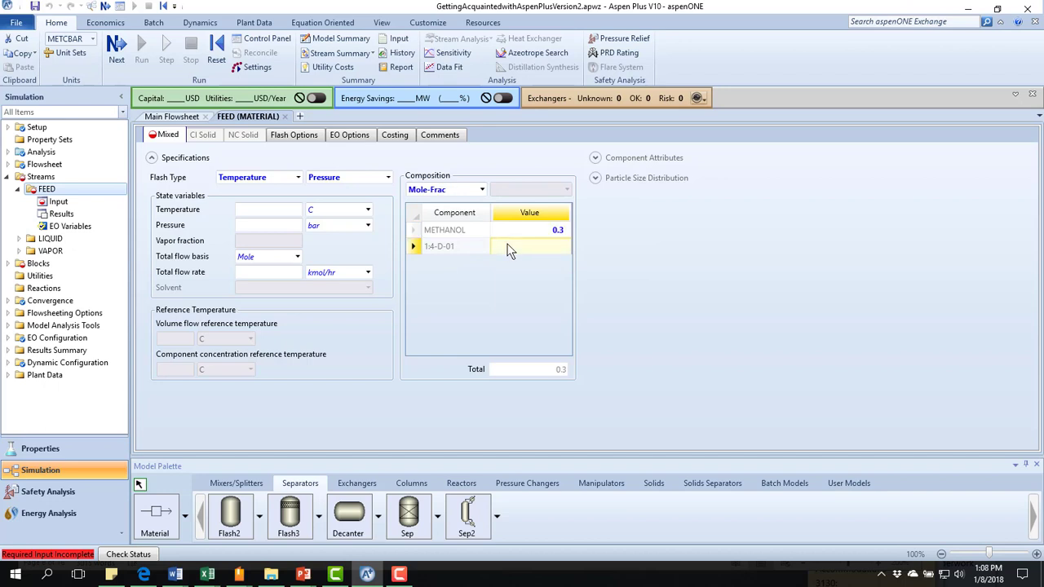
pyautogui.write('.7')
pyautogui.click(523, 296)
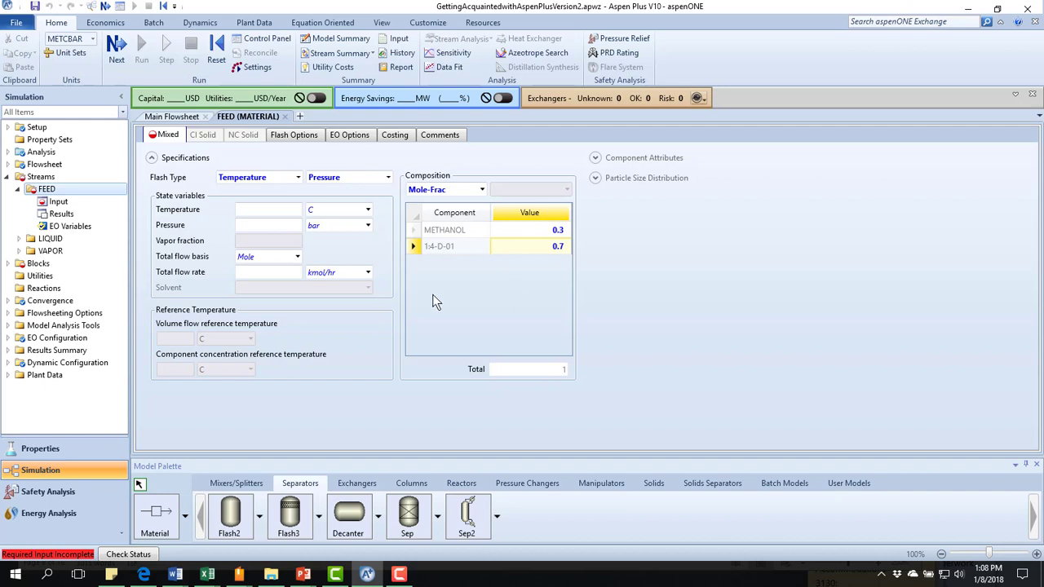
# Set the FEED stream's pressure to 1 atm and its total flow rate to 100 kmol/hr
pyautogui.click(288, 225)
pyautogui.write('1')
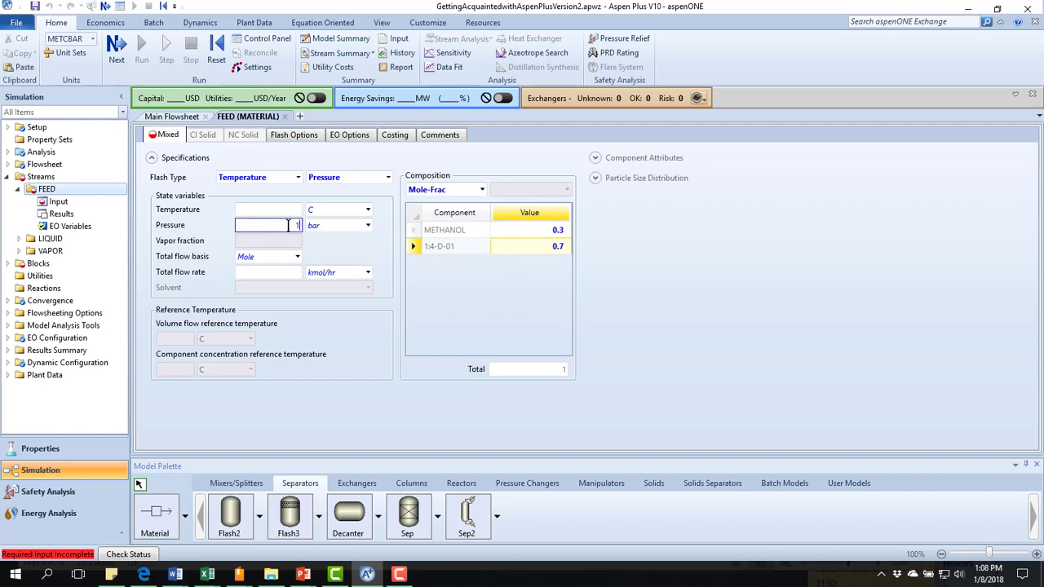
pyautogui.click(367, 228)
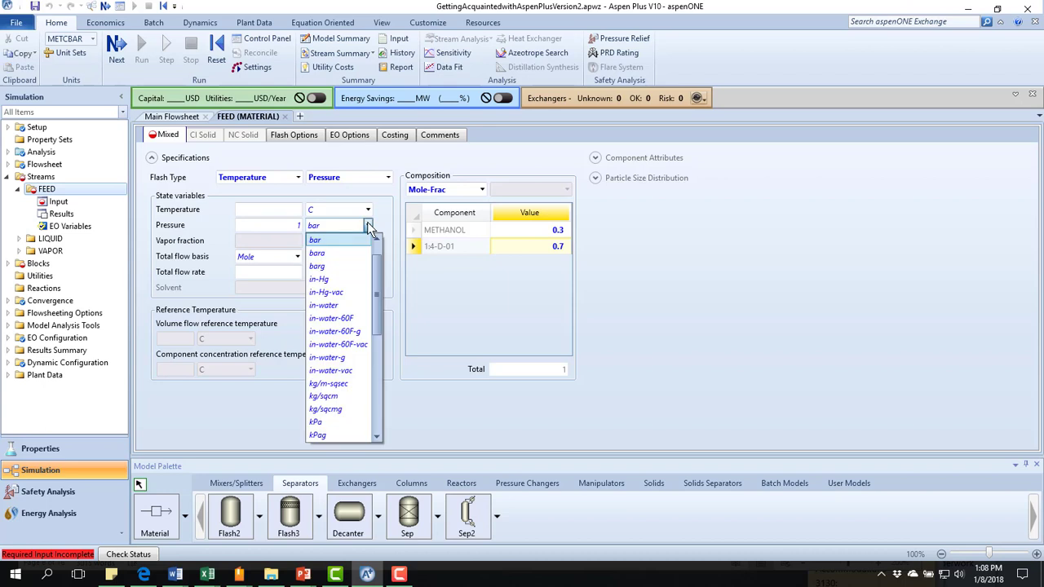
pyautogui.moveTo(375, 264); pyautogui.dragTo(379, 252)
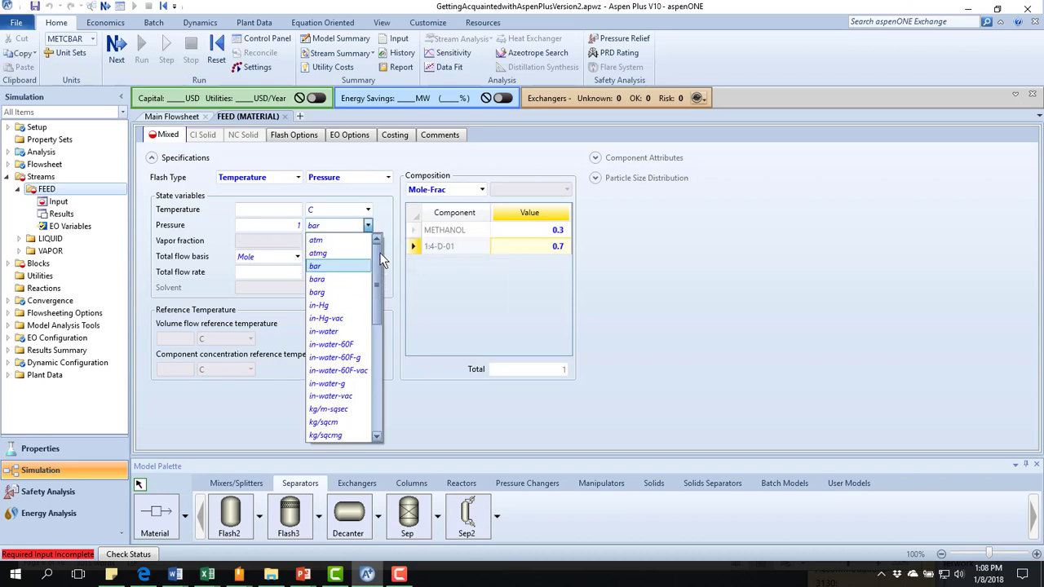
pyautogui.click(335, 240)
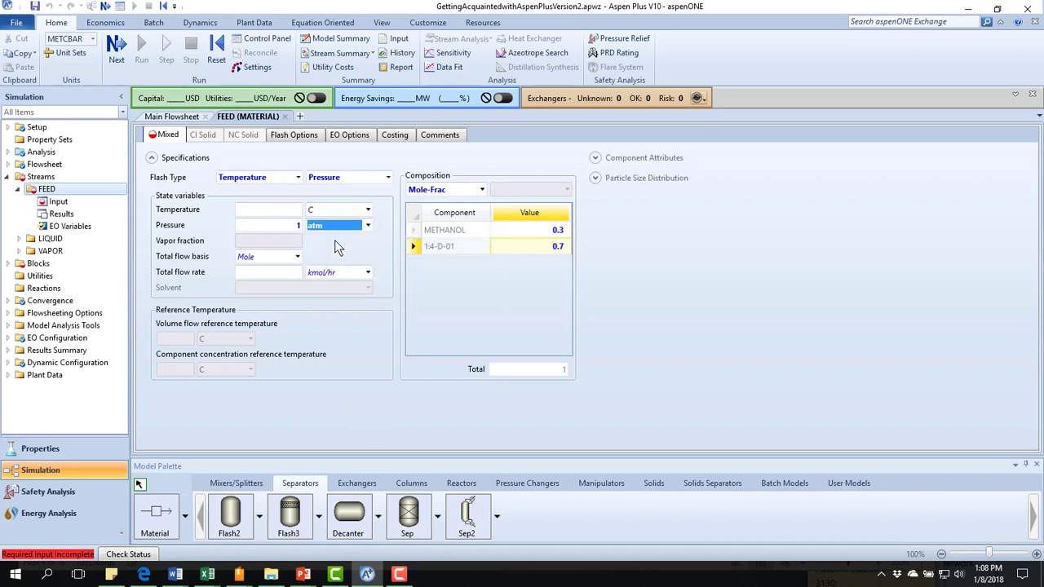
pyautogui.click(282, 273)
pyautogui.write('100')
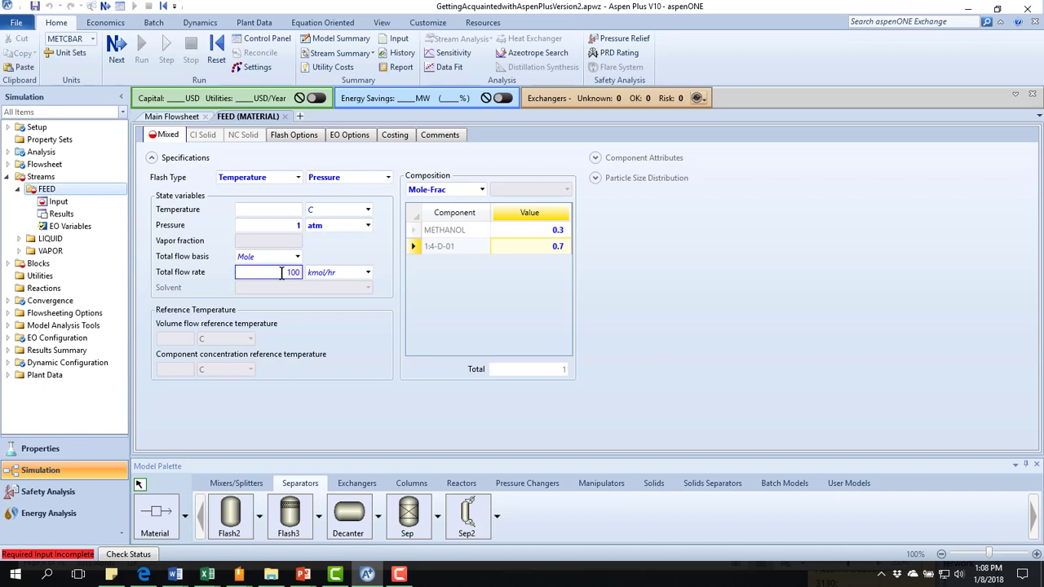
pyautogui.click(384, 303)
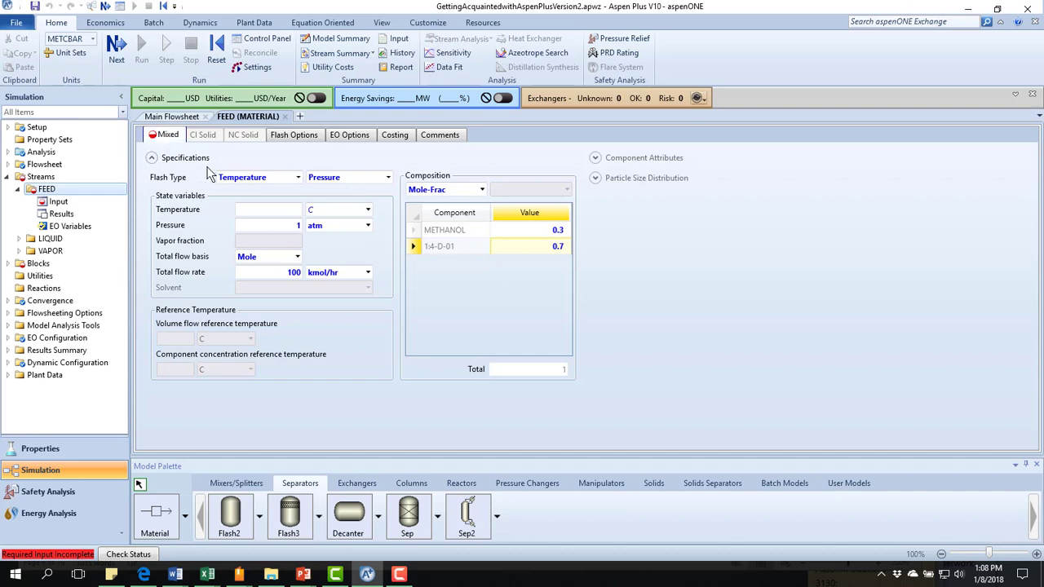
# Keep the FEED flash type on Temperature and Pressure, and set the stream's temperature to 75 C
pyautogui.click(299, 178)
pyautogui.click(298, 178)
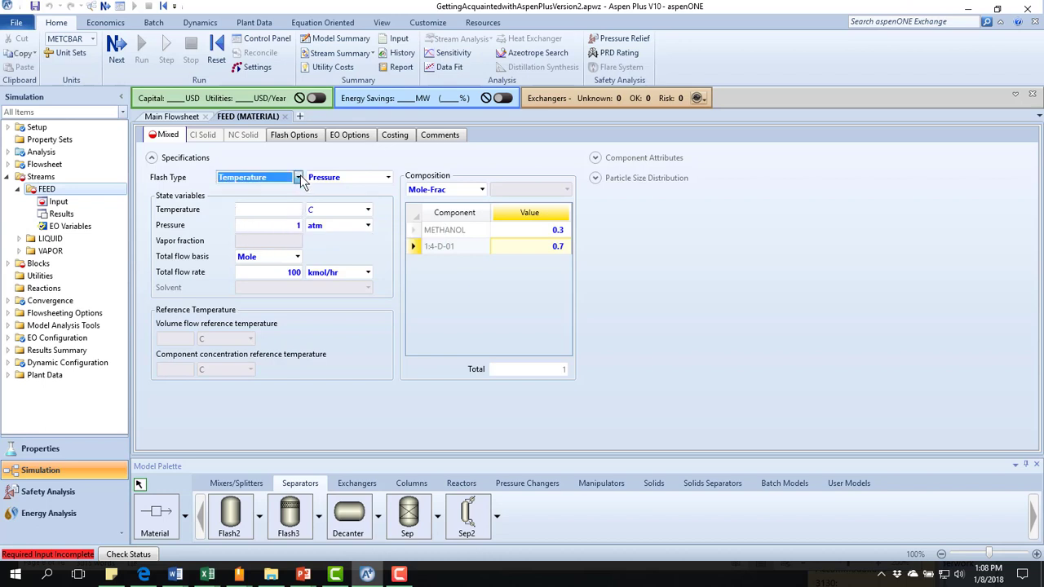
pyautogui.click(285, 210)
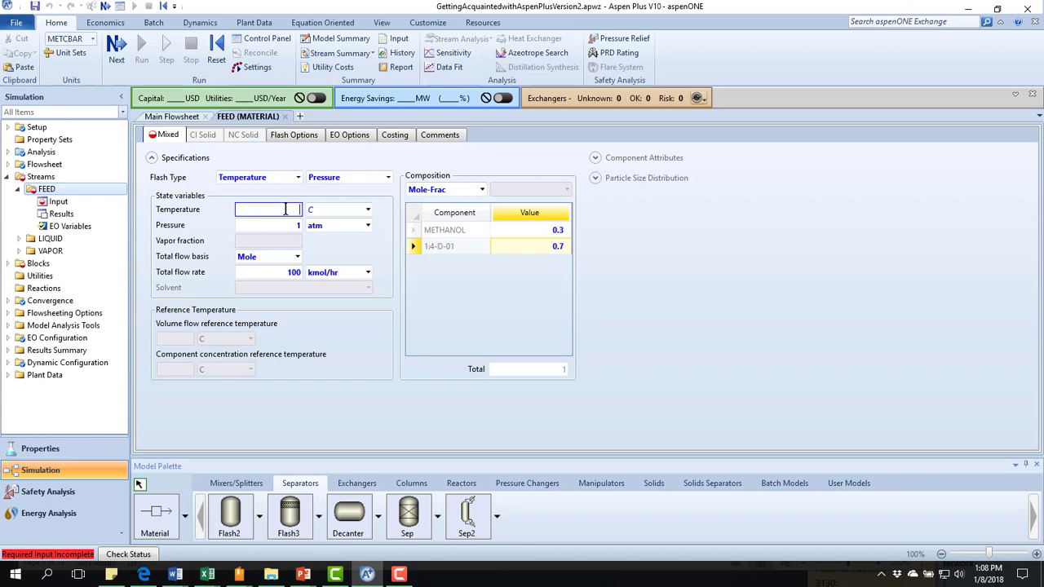
pyautogui.write('75')
pyautogui.press('Return')
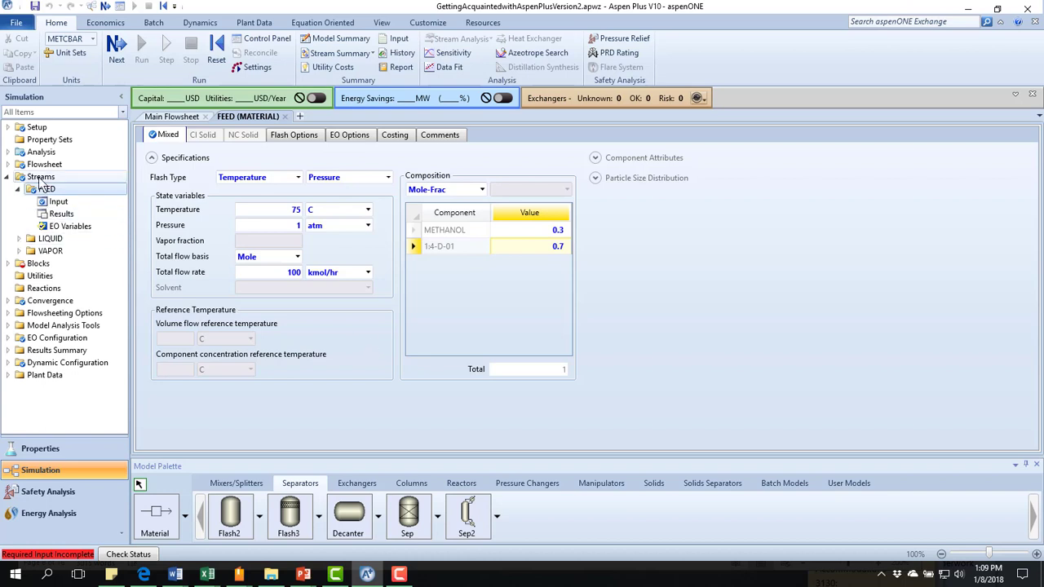
# Open the FLASH block's specifications and set its pressure to 1 atm
pyautogui.click(7, 177)
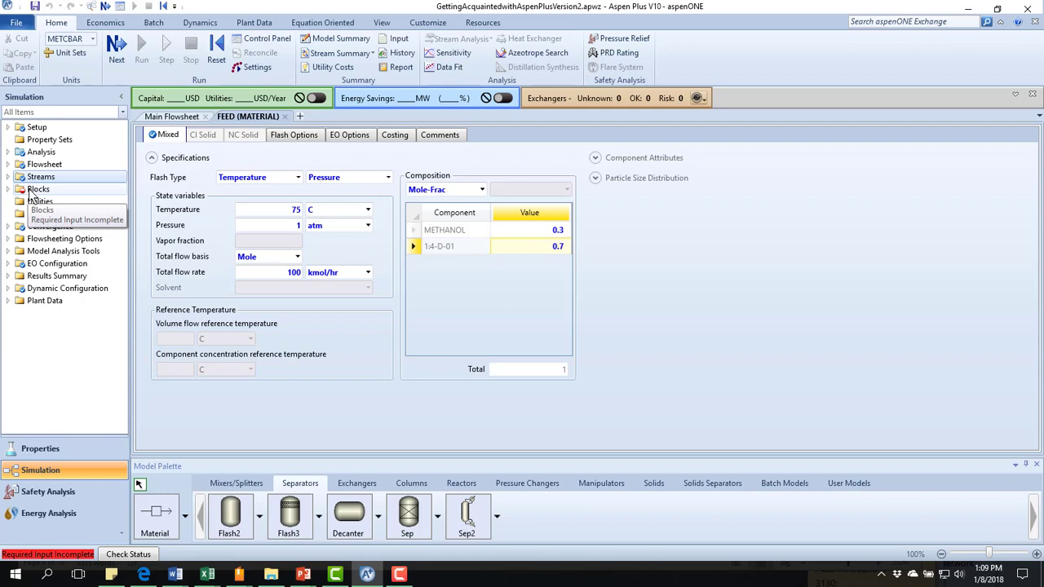
pyautogui.click(8, 189)
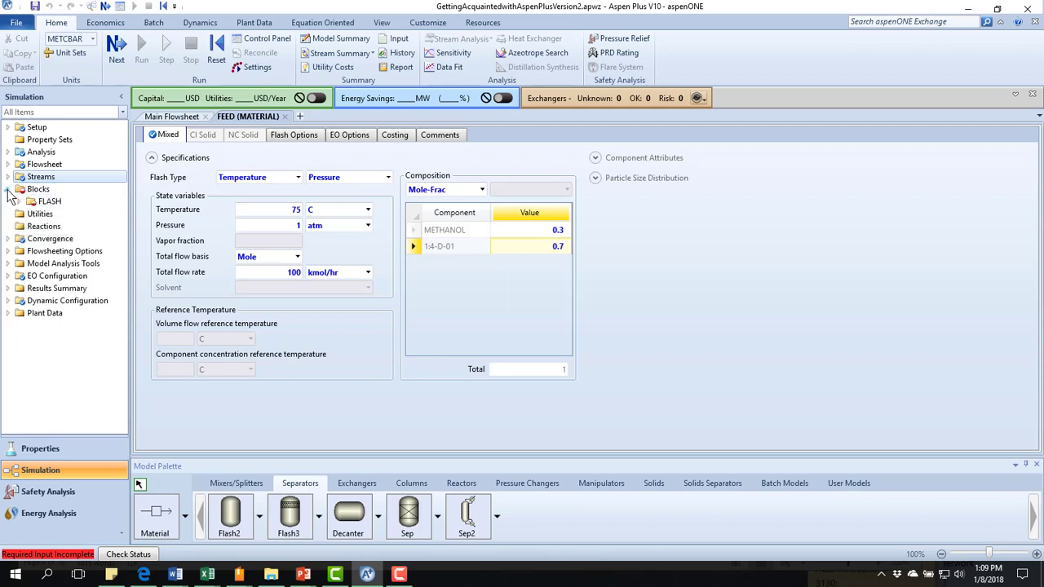
pyautogui.click(172, 117)
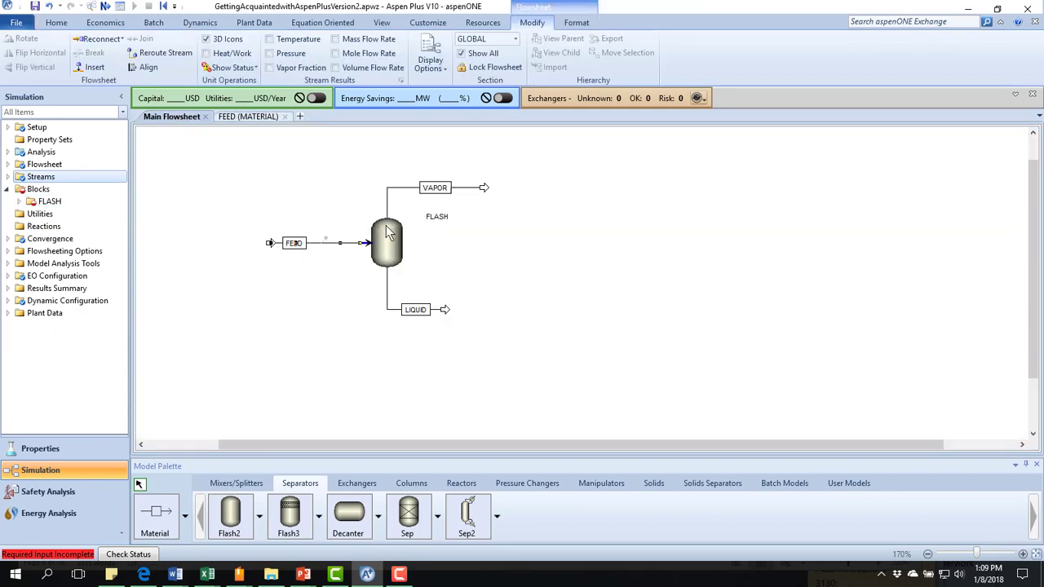
pyautogui.doubleClick(49, 204)
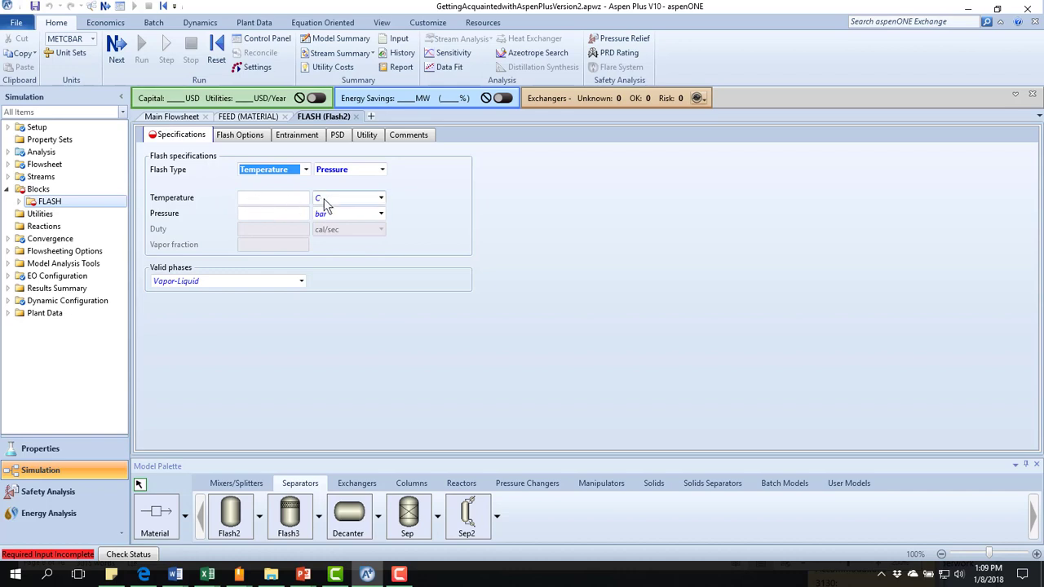
pyautogui.click(298, 213)
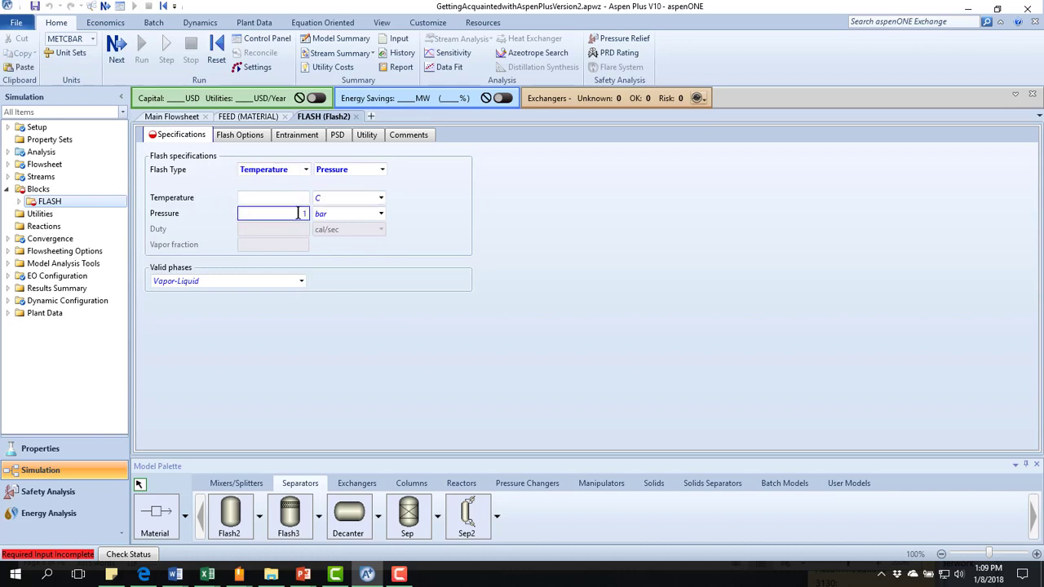
pyautogui.write('1')
pyautogui.click(380, 214)
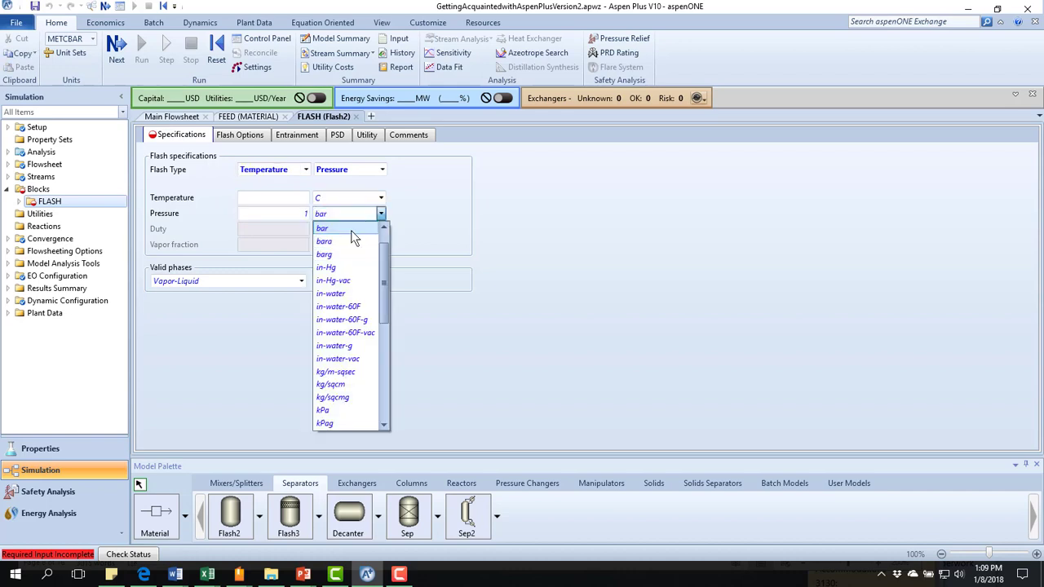
pyautogui.scroll(1, 387, 243)
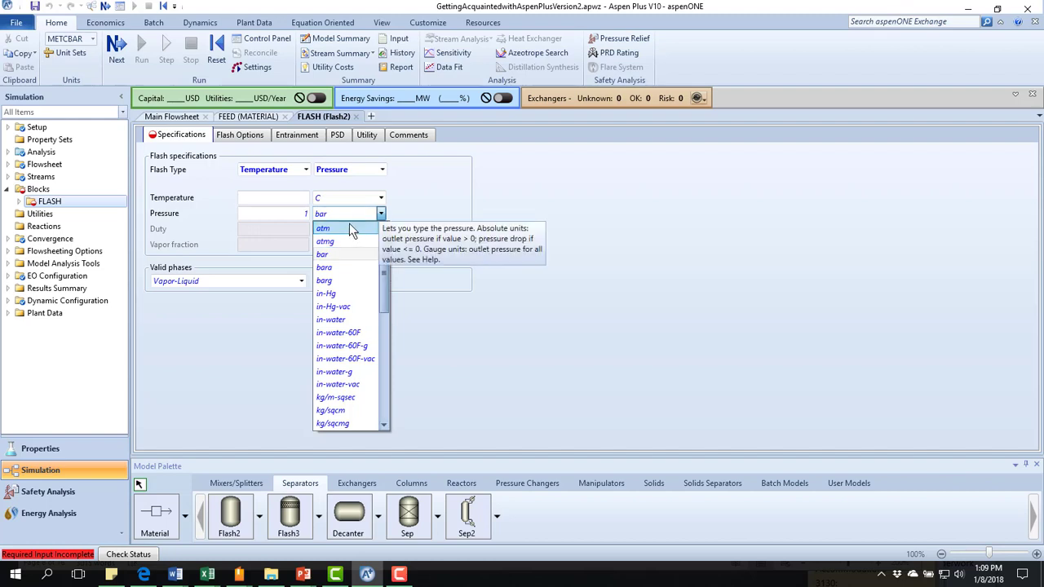
pyautogui.click(350, 226)
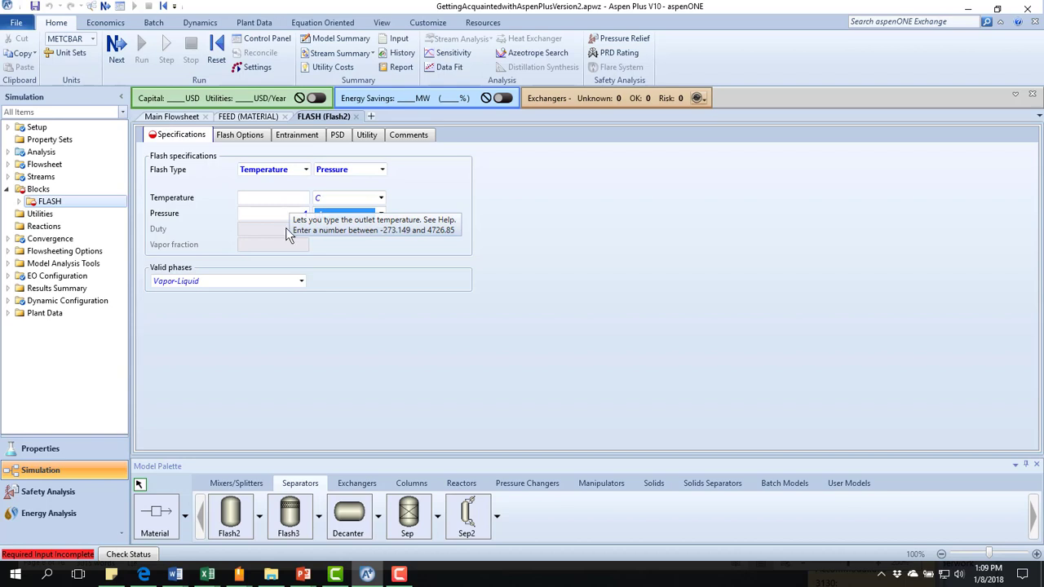
# Consult the T-xy plots in the Word document, return to Aspen Plus, and set the FLASH block's temperature to 85 C
pyautogui.click(175, 574)
pyautogui.click(572, 521)
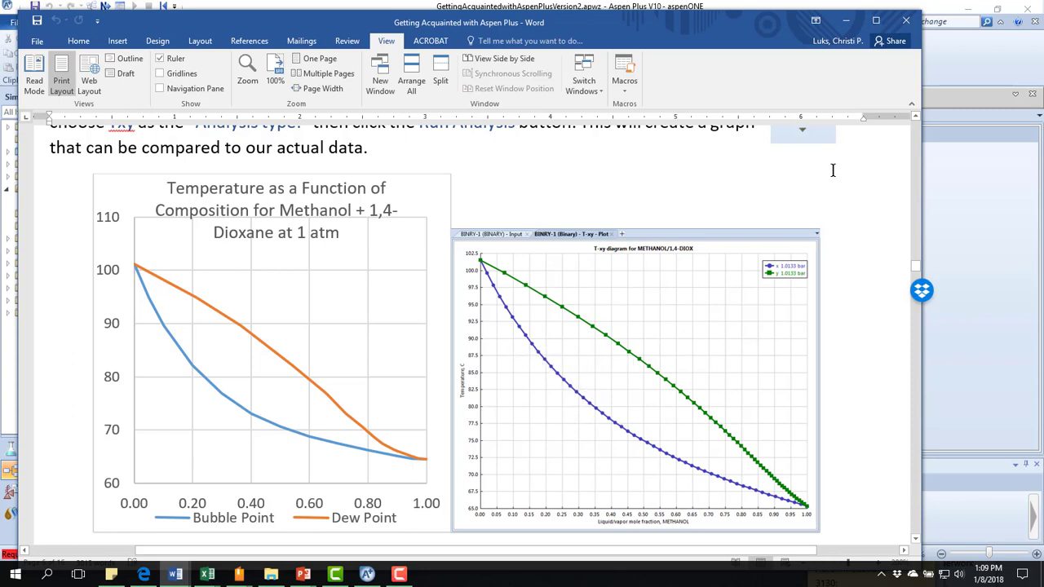
pyautogui.click(846, 21)
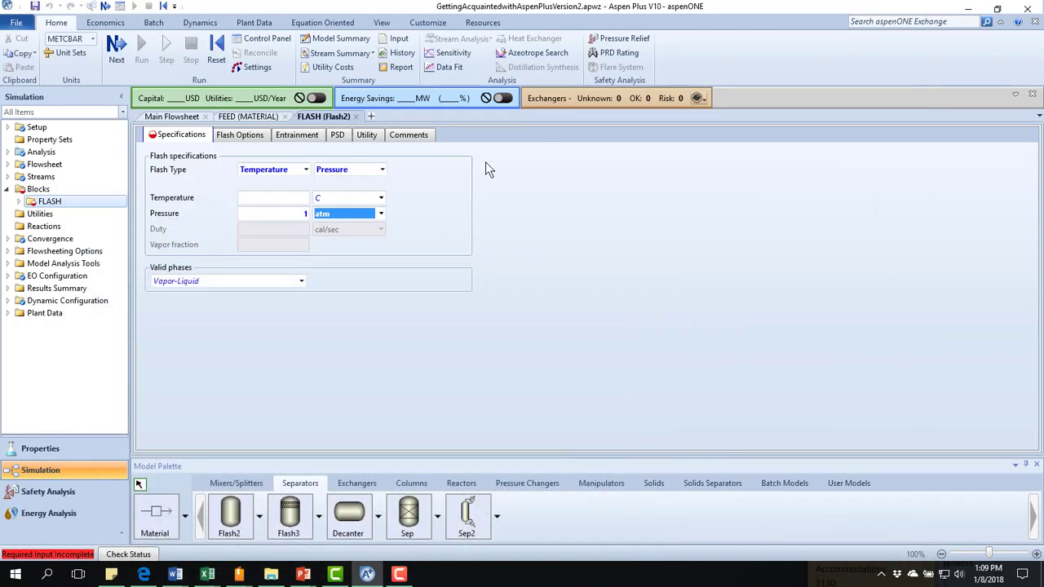
pyautogui.click(278, 197)
pyautogui.write('85')
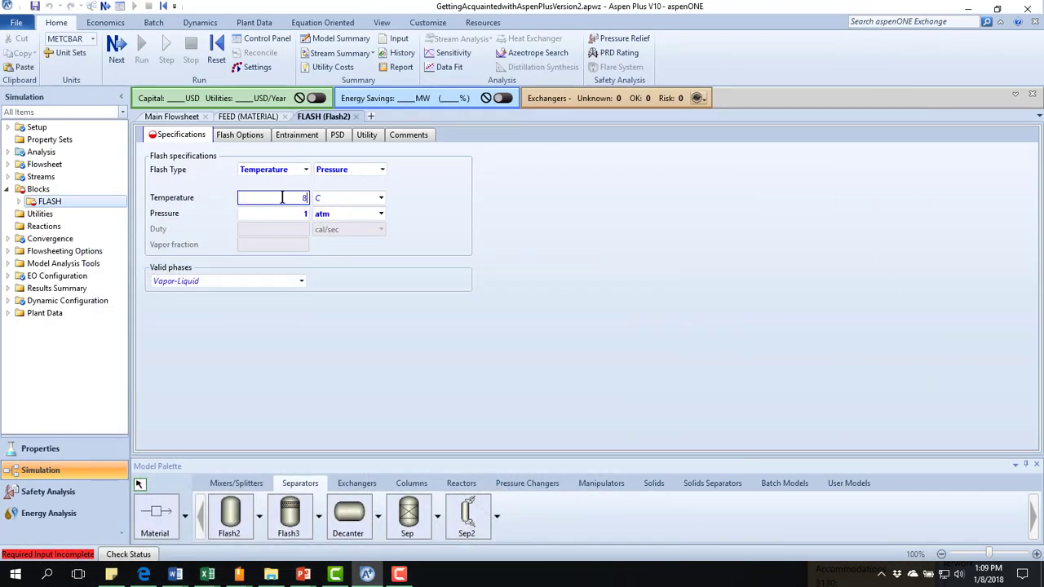
pyautogui.click(360, 304)
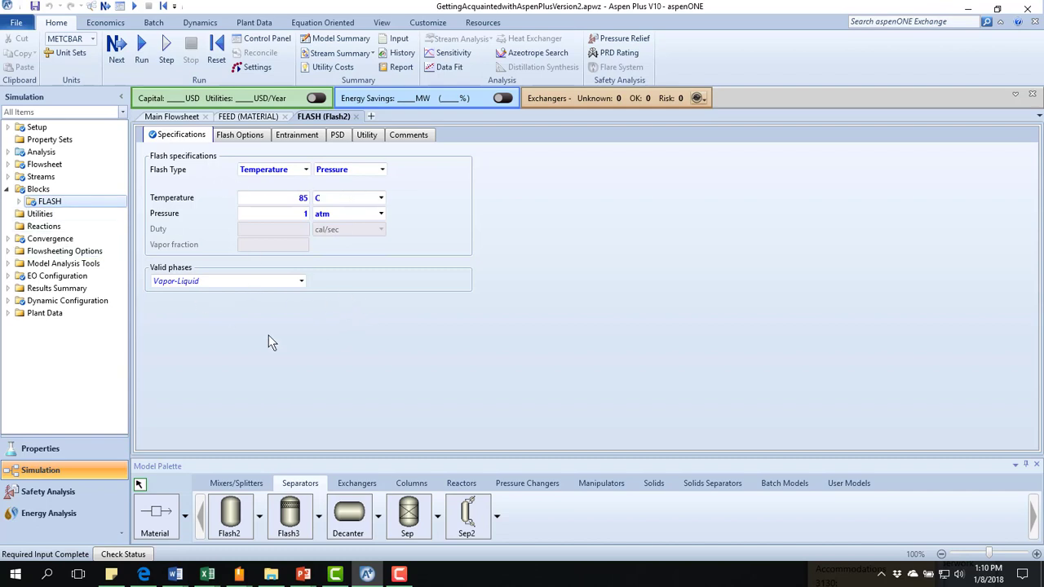
# Run the simulation and review the stream results for FEED, LIQUID and VAPOR
pyautogui.click(141, 51)
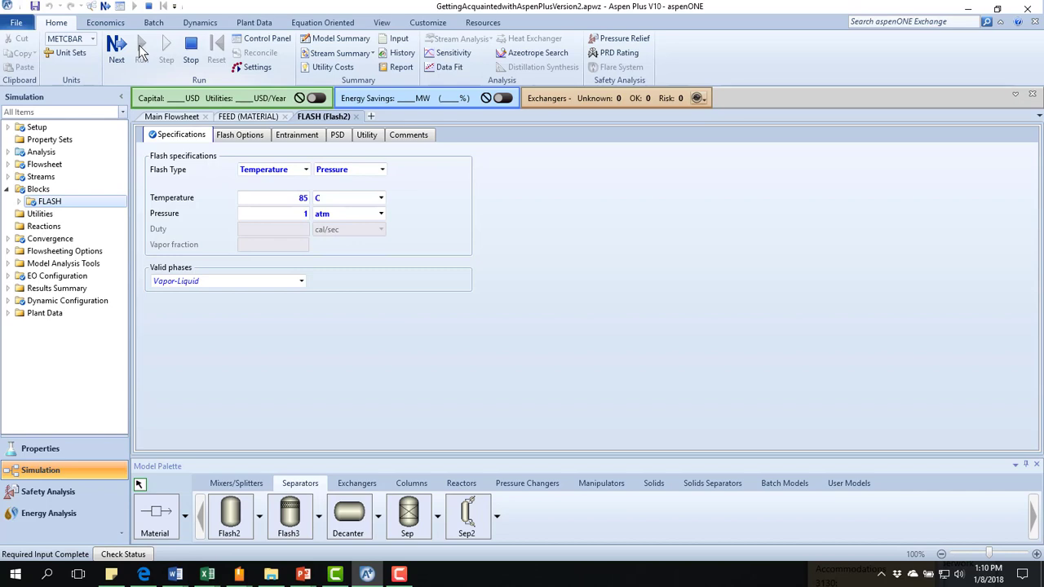
pyautogui.click(139, 45)
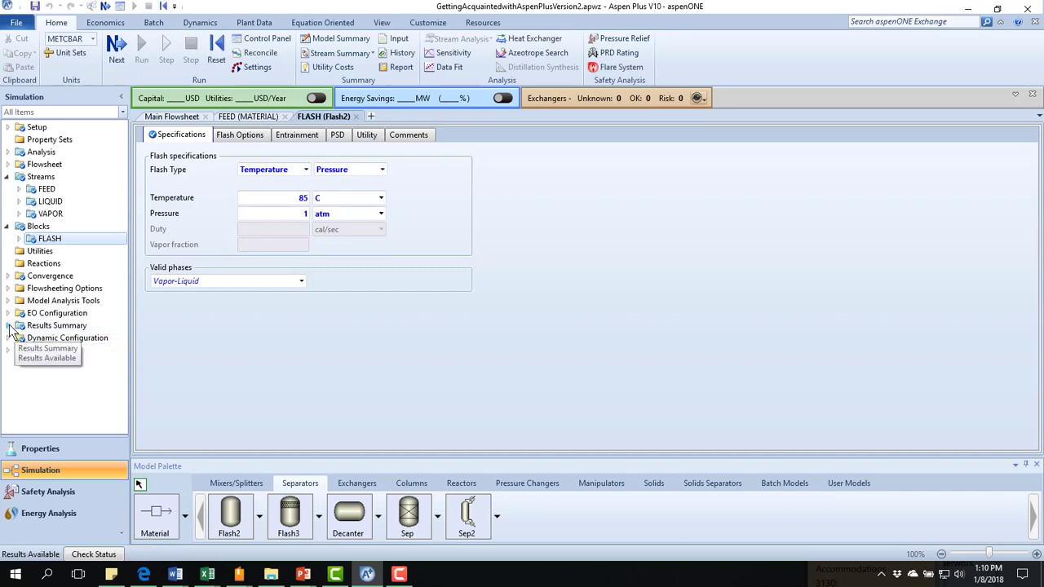
pyautogui.click(9, 325)
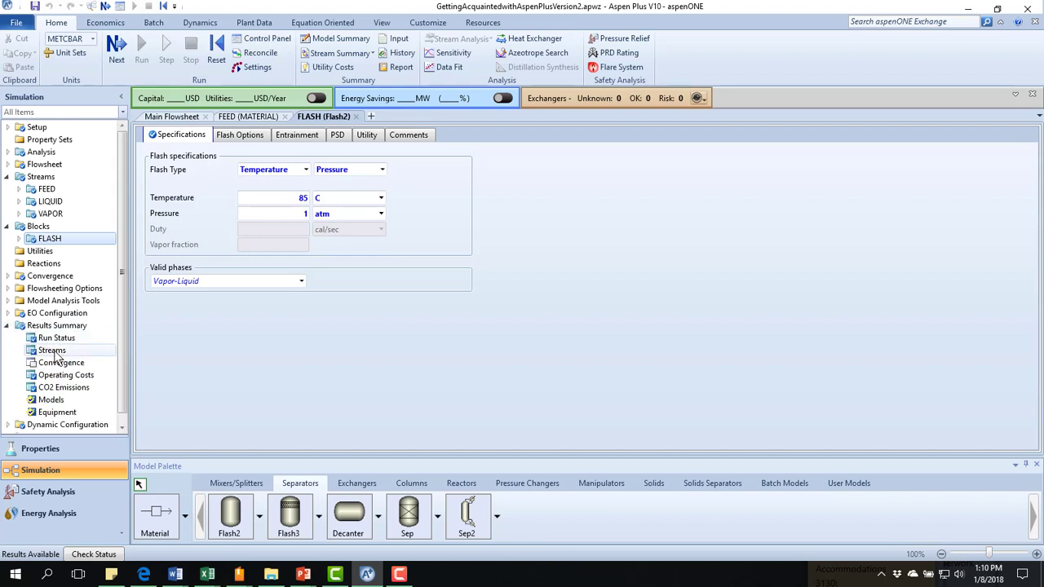
pyautogui.click(55, 352)
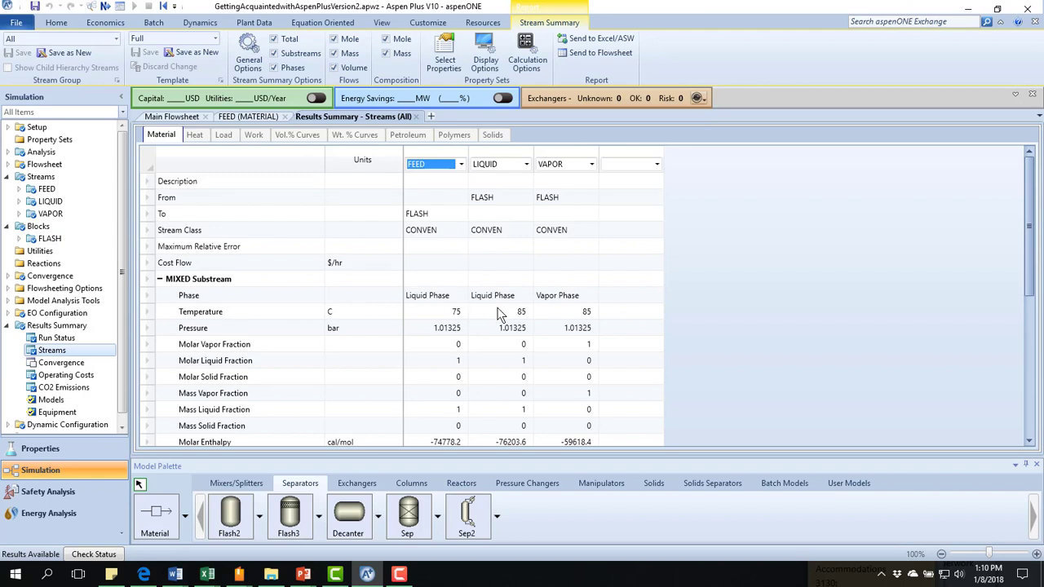
pyautogui.scroll(-2, 500, 316)
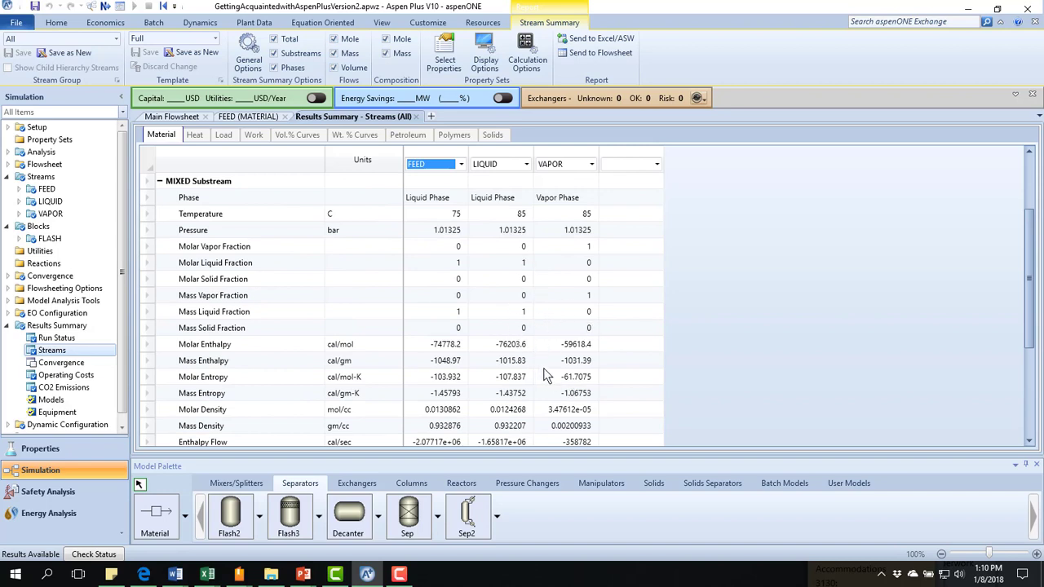
pyautogui.scroll(-3, 546, 375)
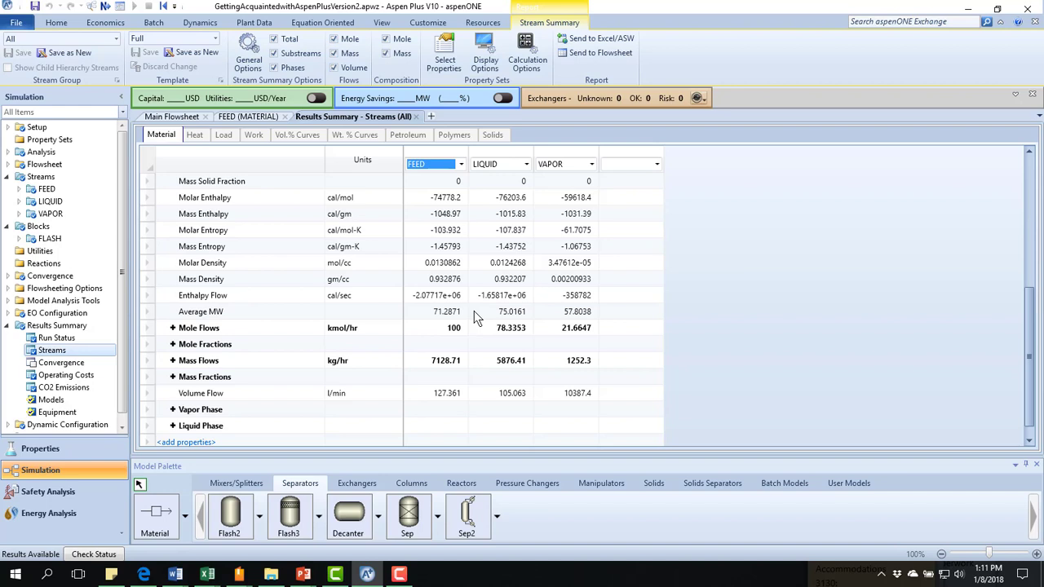
# Save the simulation and return to the main flowsheet
pyautogui.click(39, 9)
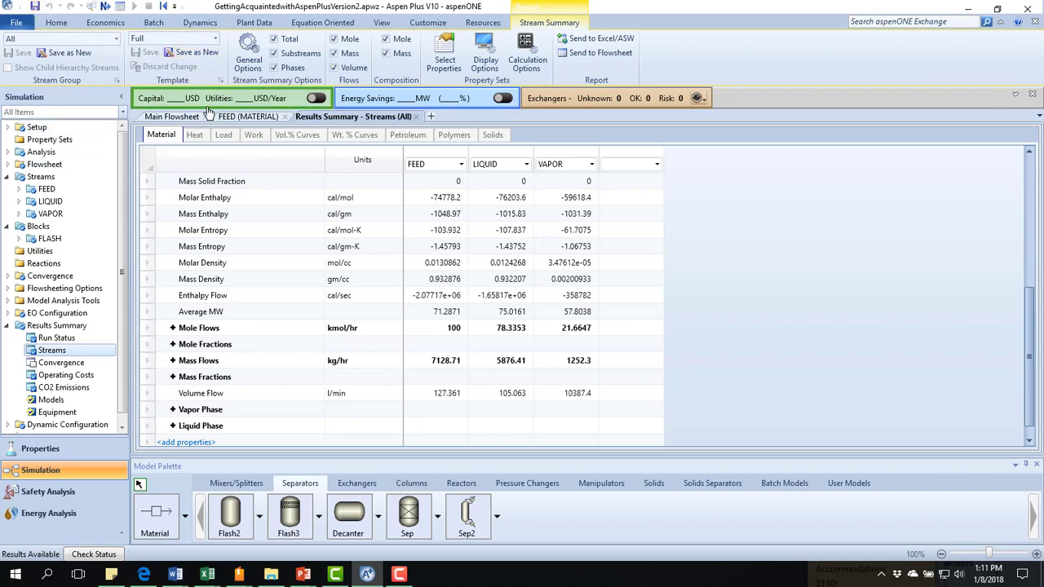
pyautogui.click(181, 118)
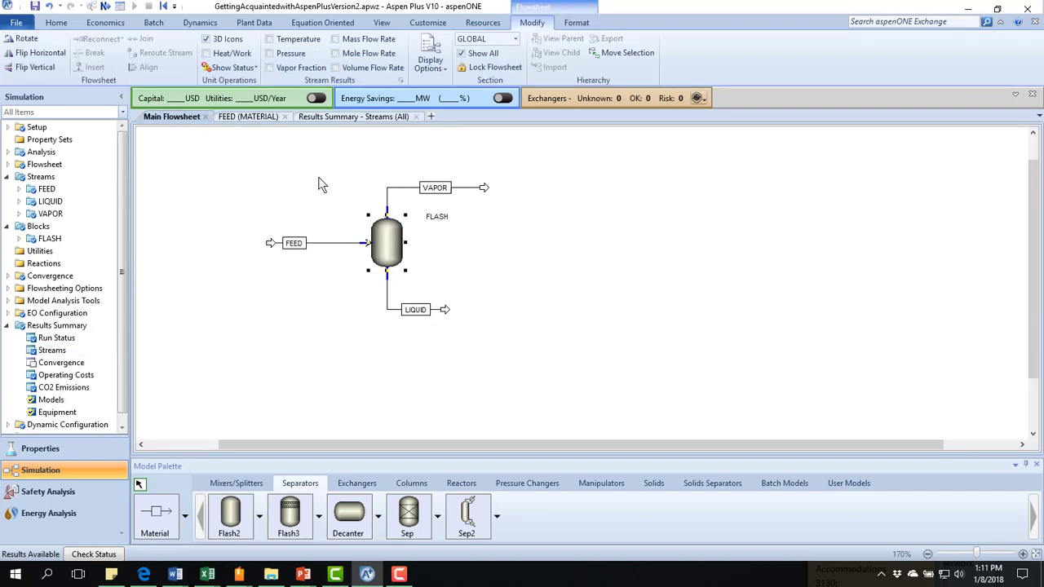
pyautogui.click(500, 273)
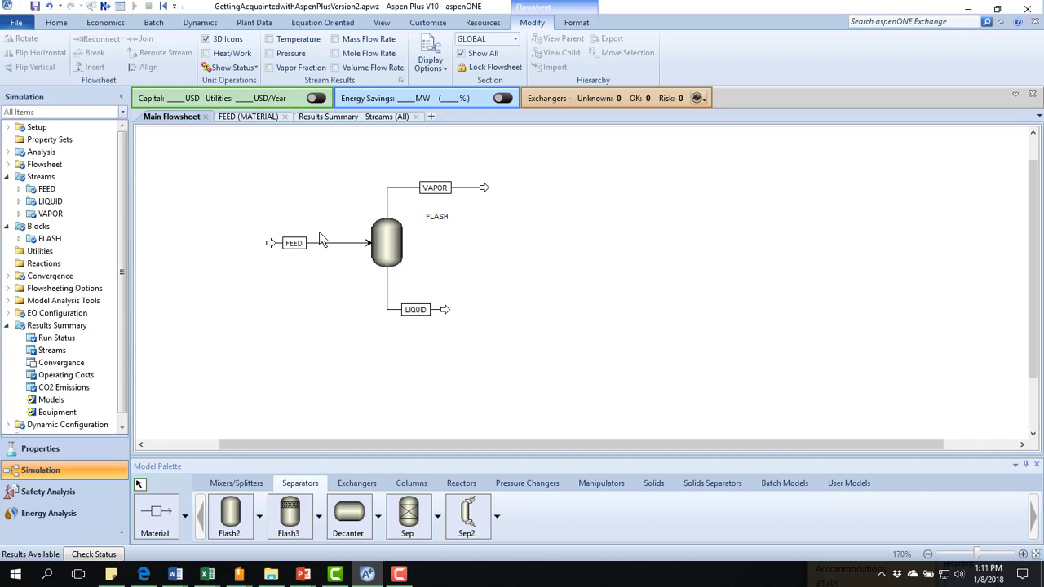
# Reopen the stream results and expand the mole fractions to examine each stream's composition
pyautogui.click(51, 355)
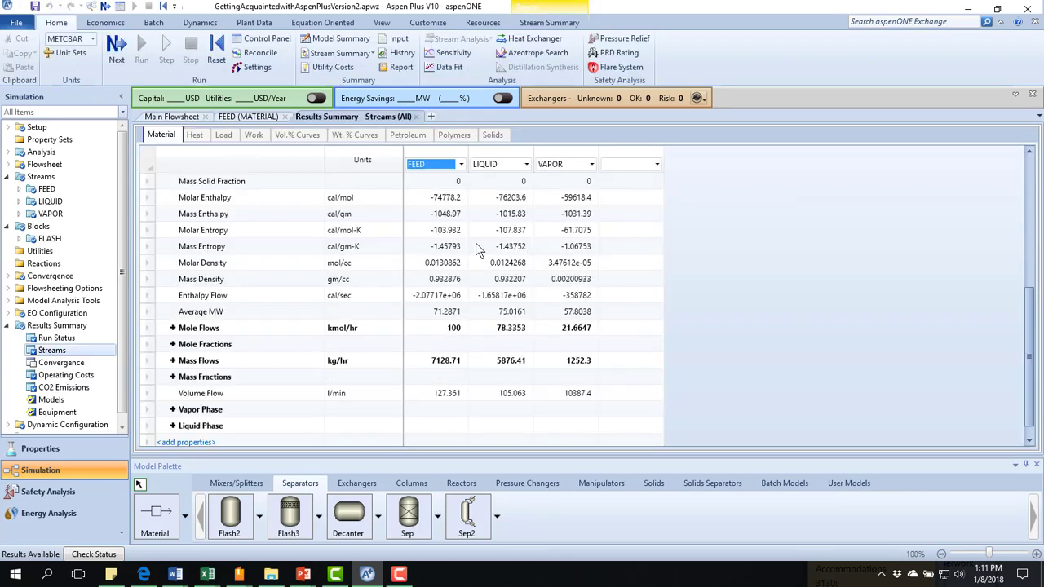
pyautogui.scroll(-1, 478, 249)
pyautogui.scroll(2, 478, 250)
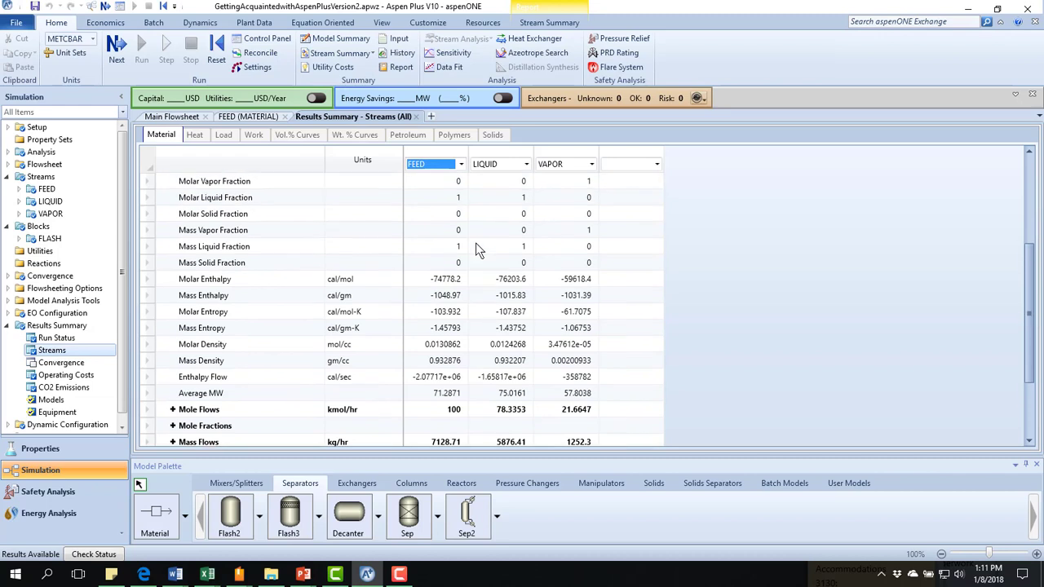
pyautogui.scroll(-2, 478, 250)
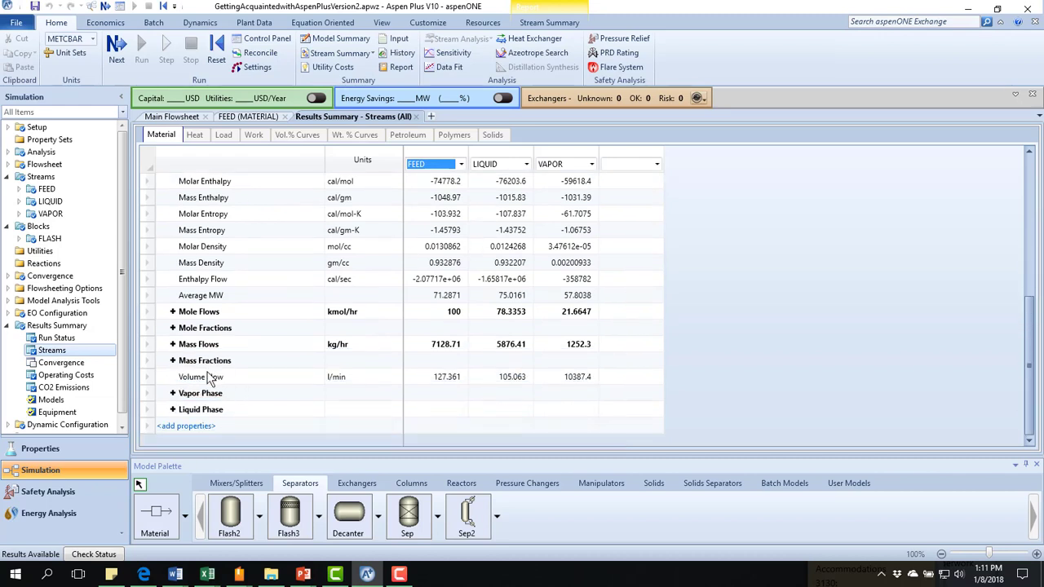
pyautogui.click(172, 328)
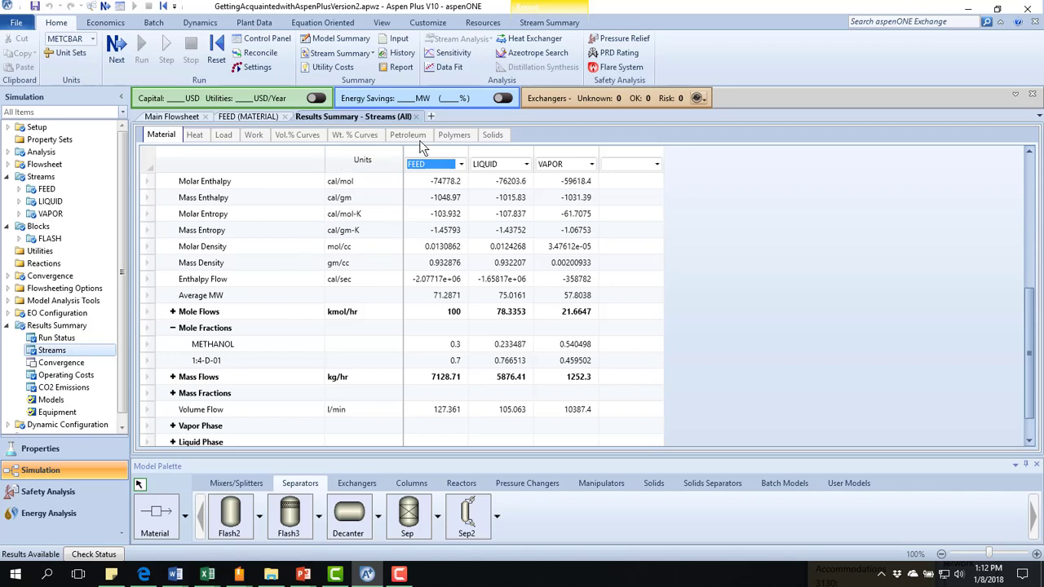
# Open the stream summary template's property selection and move Molar Vapor Fraction and Molar Liquid Fraction to the top of the list
pyautogui.click(559, 24)
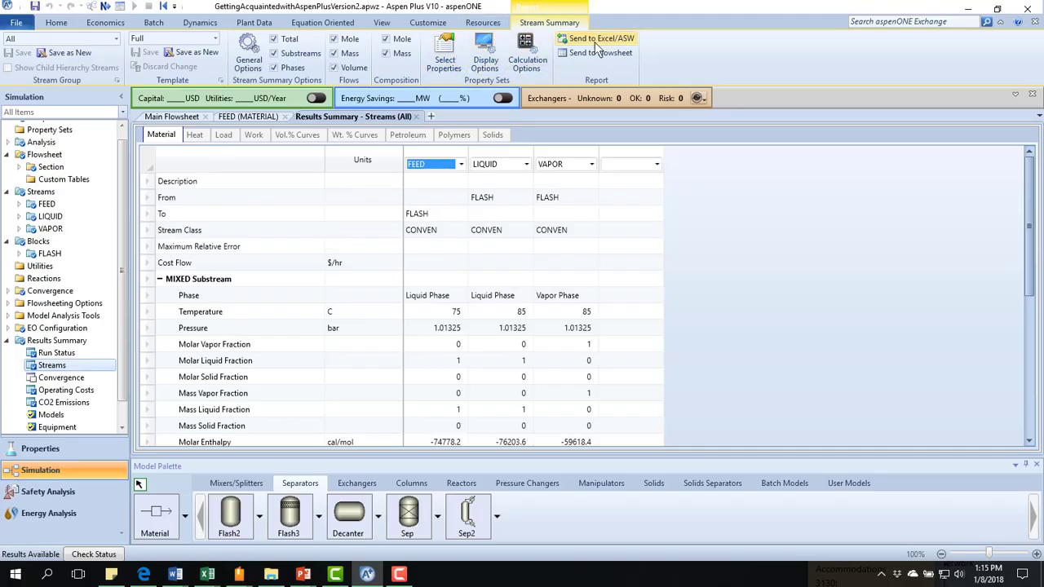
pyautogui.click(445, 55)
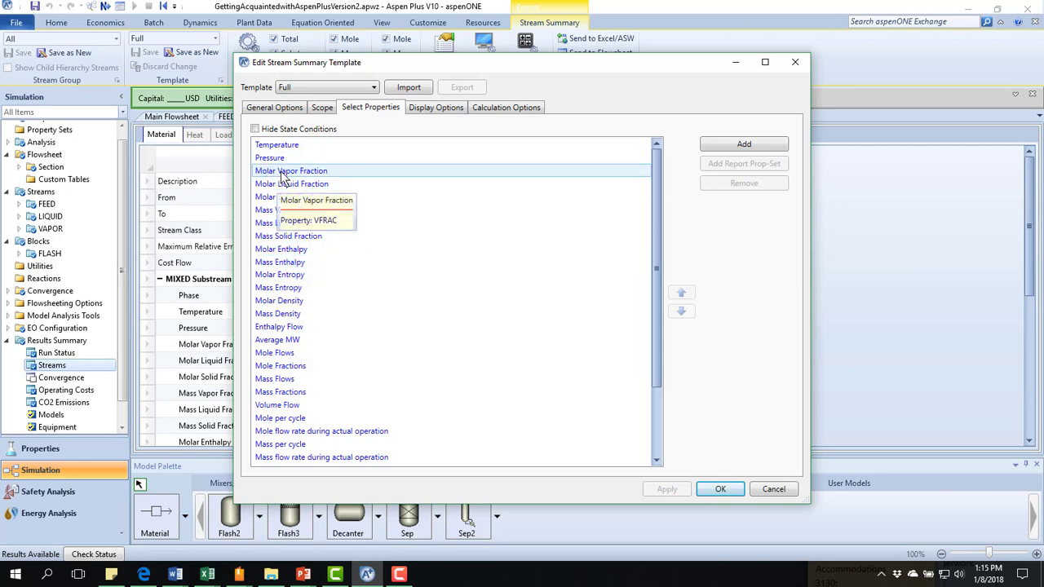
pyautogui.click(682, 296)
pyautogui.click(682, 295)
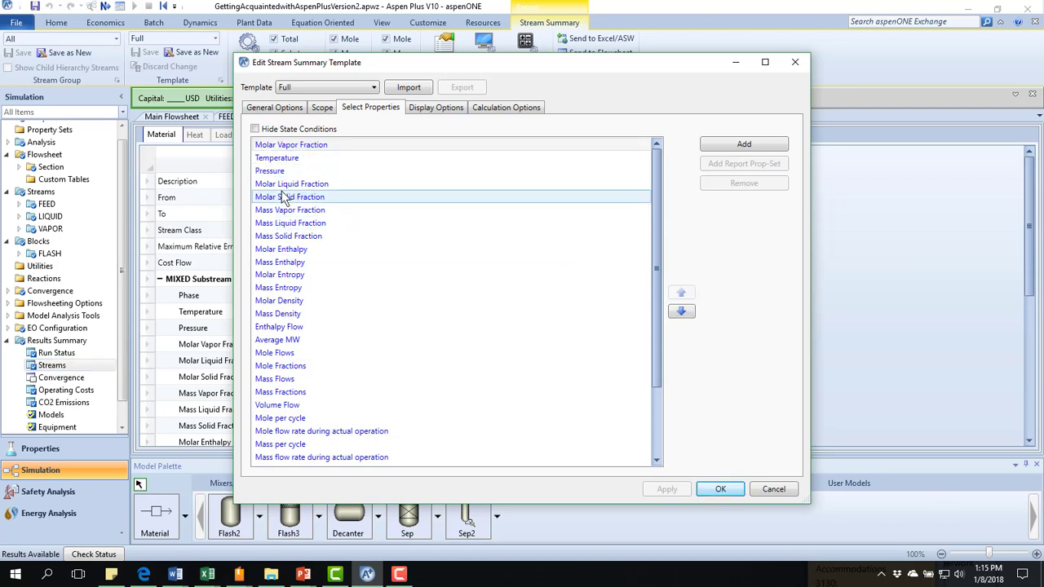
pyautogui.click(283, 186)
pyautogui.click(681, 293)
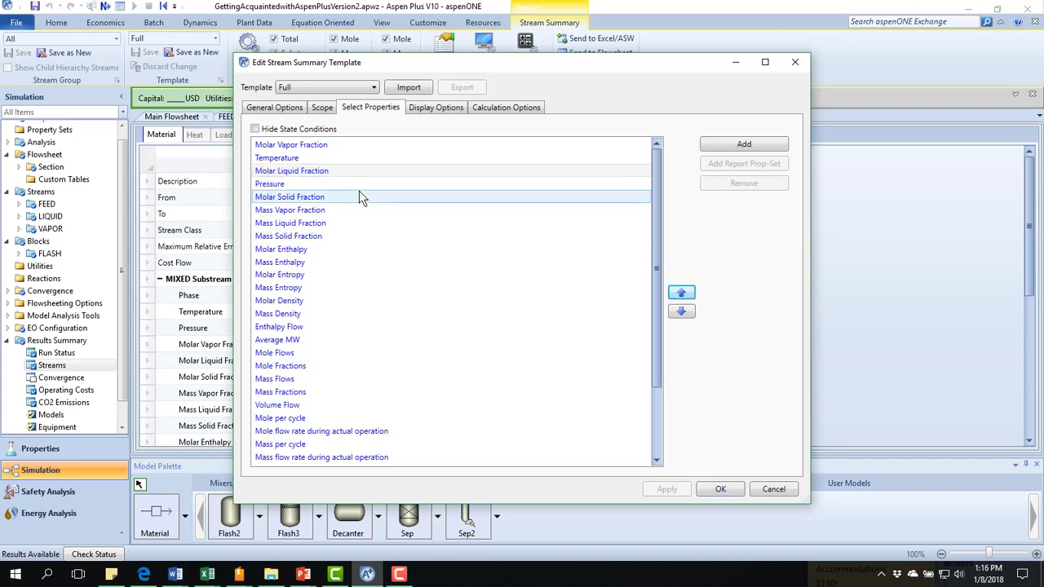
pyautogui.click(681, 293)
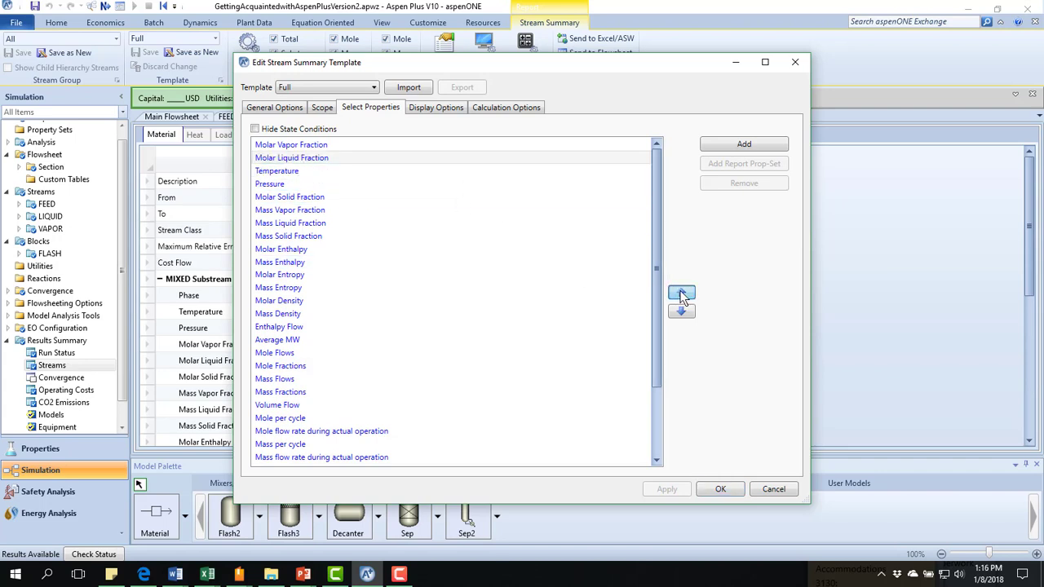
pyautogui.click(282, 214)
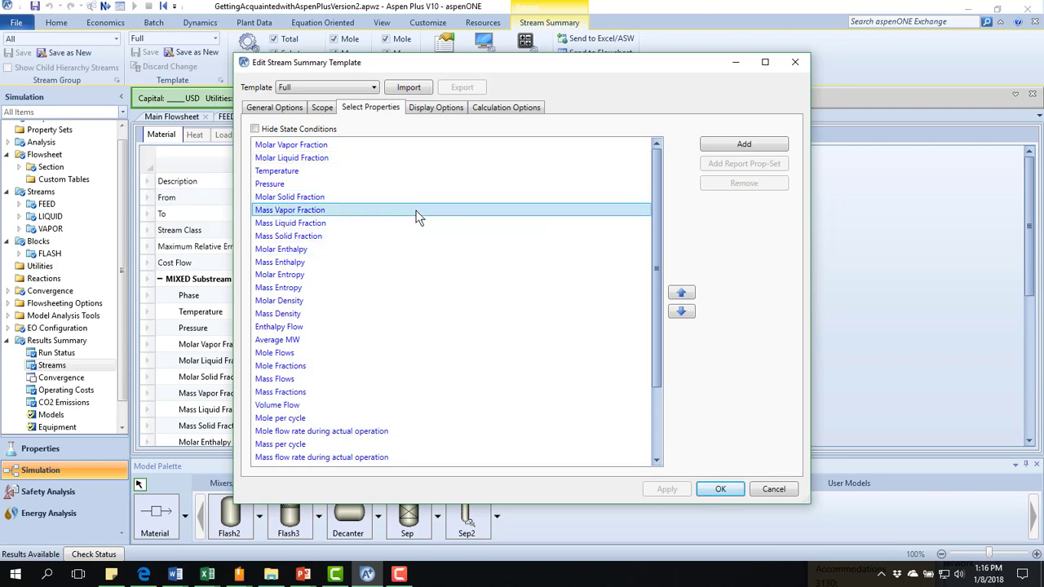
pyautogui.click(314, 223)
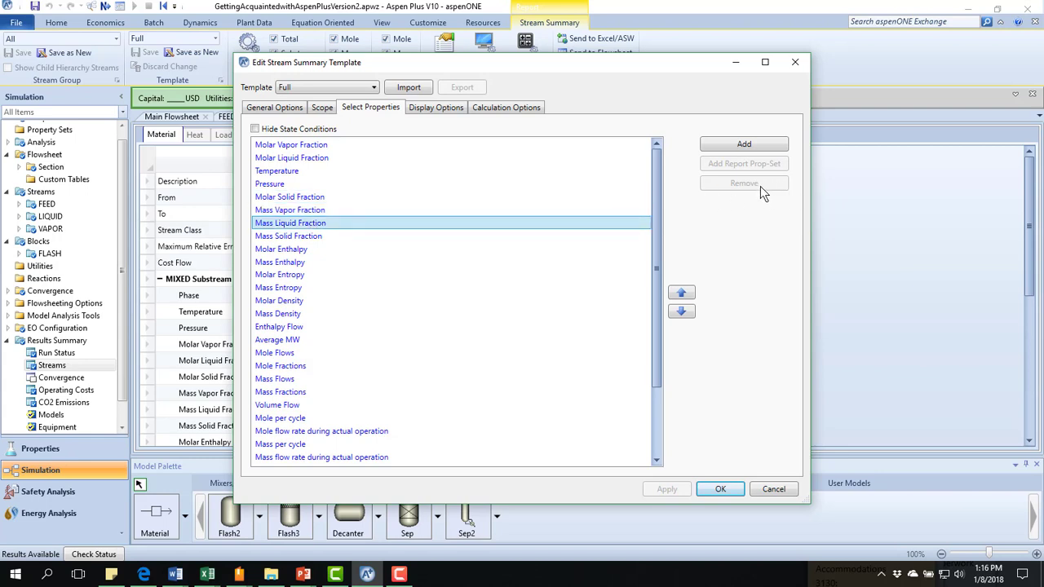
pyautogui.click(284, 276)
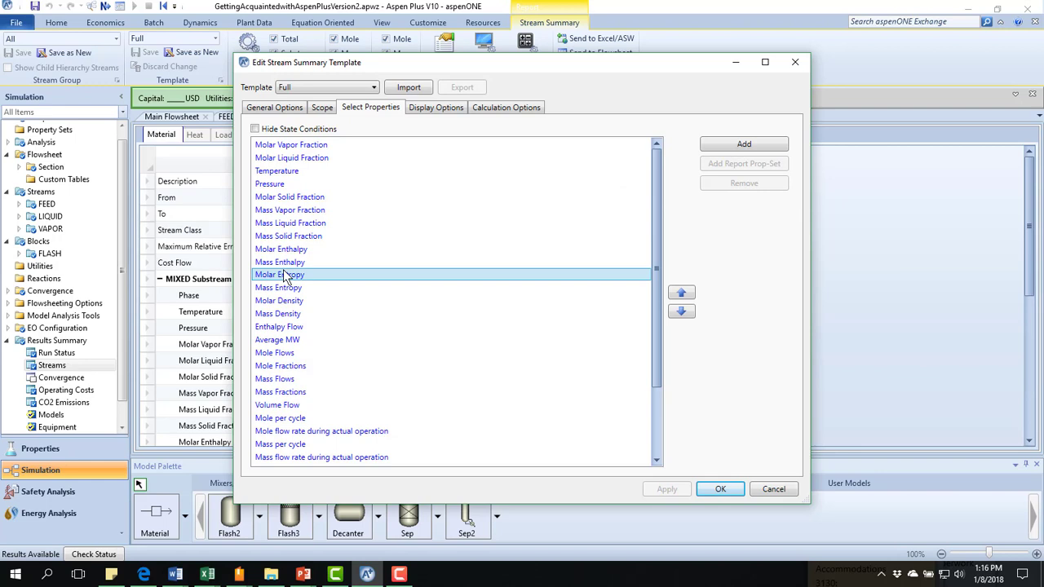
pyautogui.click(280, 299)
pyautogui.click(278, 405)
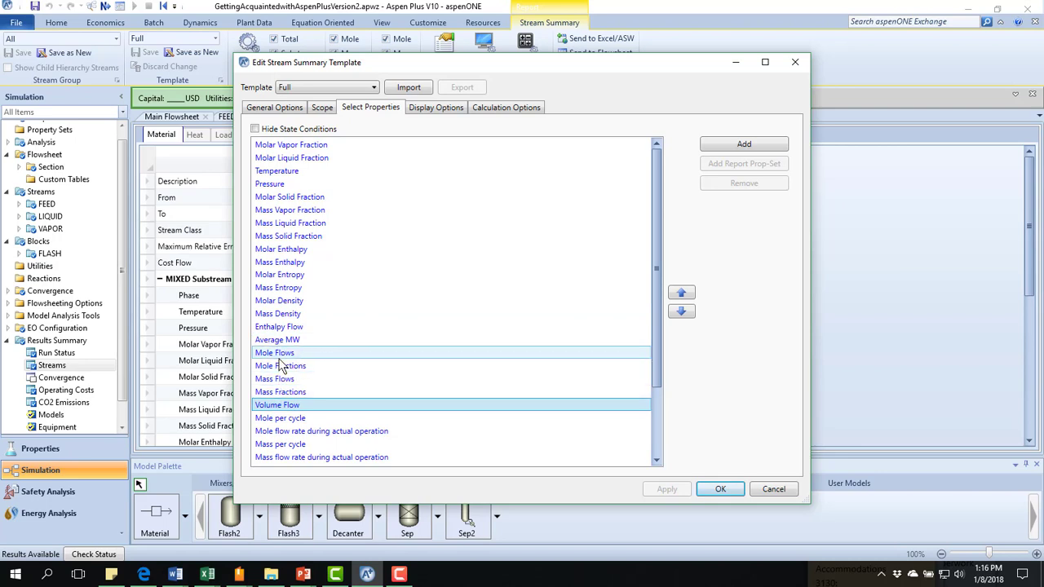
pyautogui.moveTo(282, 356); pyautogui.dragTo(302, 172)
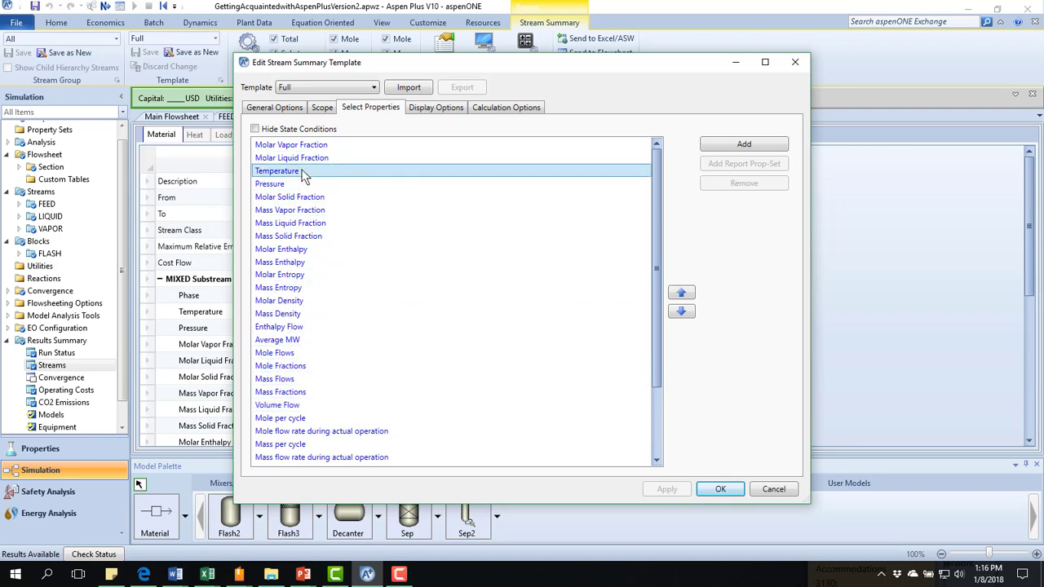
# Move Mole Flows to the beginning of the stream summary's property list and accept the template changes
pyautogui.click(275, 354)
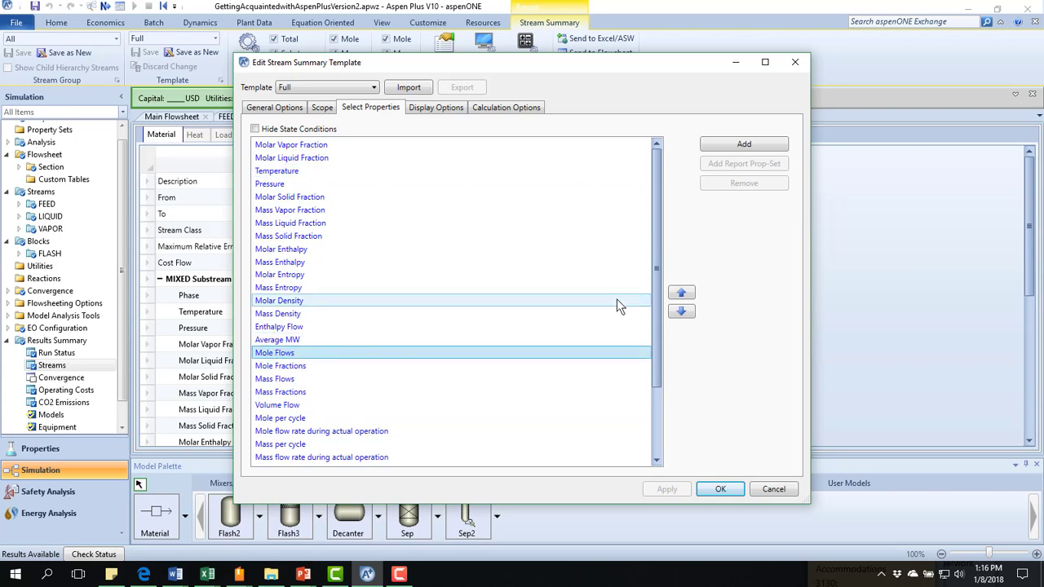
pyautogui.click(683, 295)
pyautogui.click(684, 295)
pyautogui.click(684, 295)
pyautogui.click(683, 295)
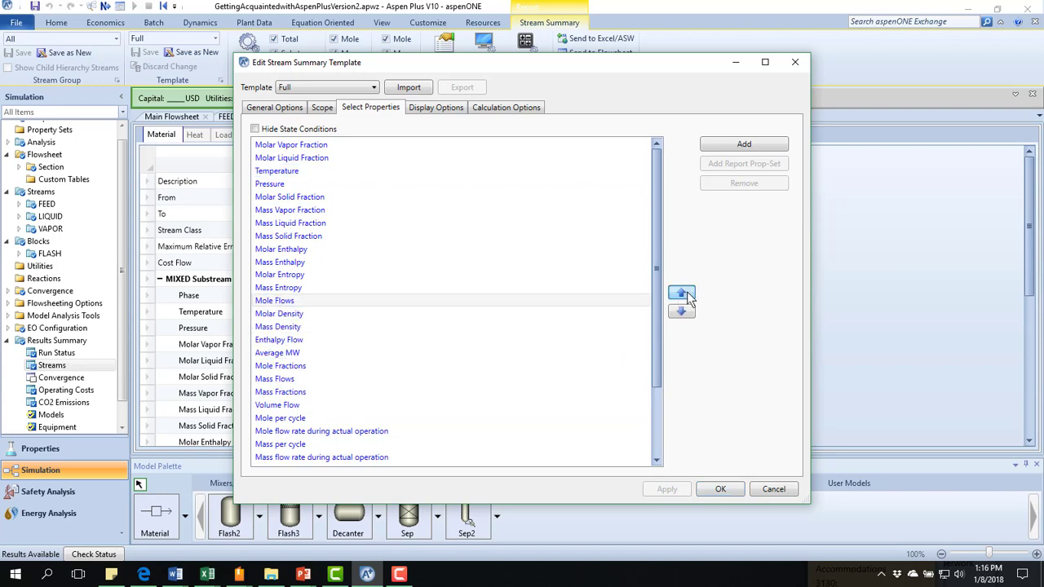
pyautogui.click(683, 295)
pyautogui.click(683, 295)
pyautogui.click(683, 295)
pyautogui.click(683, 295)
pyautogui.click(683, 295)
pyautogui.click(683, 295)
pyautogui.click(683, 295)
pyautogui.click(683, 295)
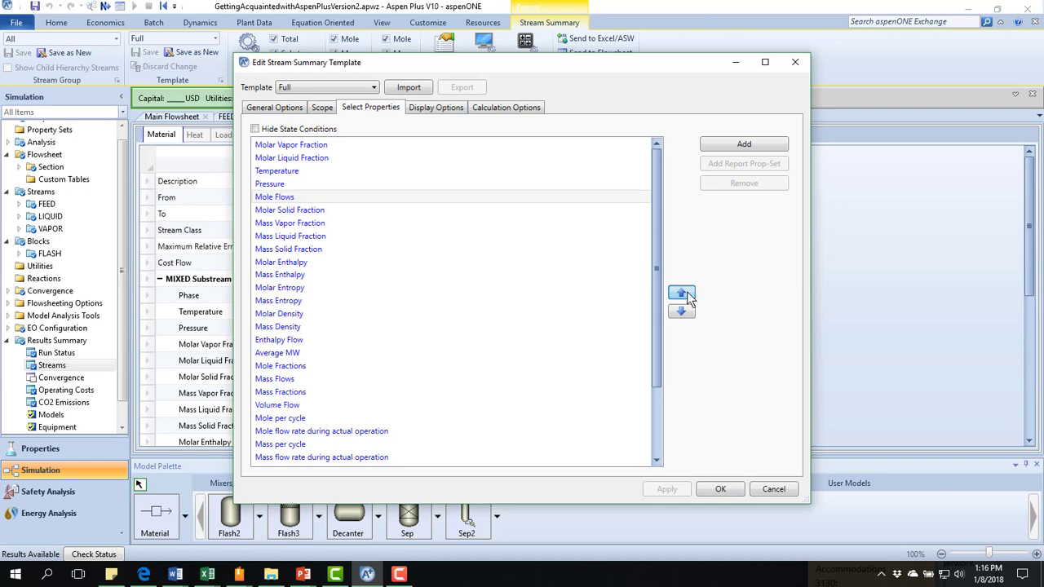
pyautogui.click(683, 296)
pyautogui.click(683, 295)
pyautogui.click(685, 295)
pyautogui.click(685, 295)
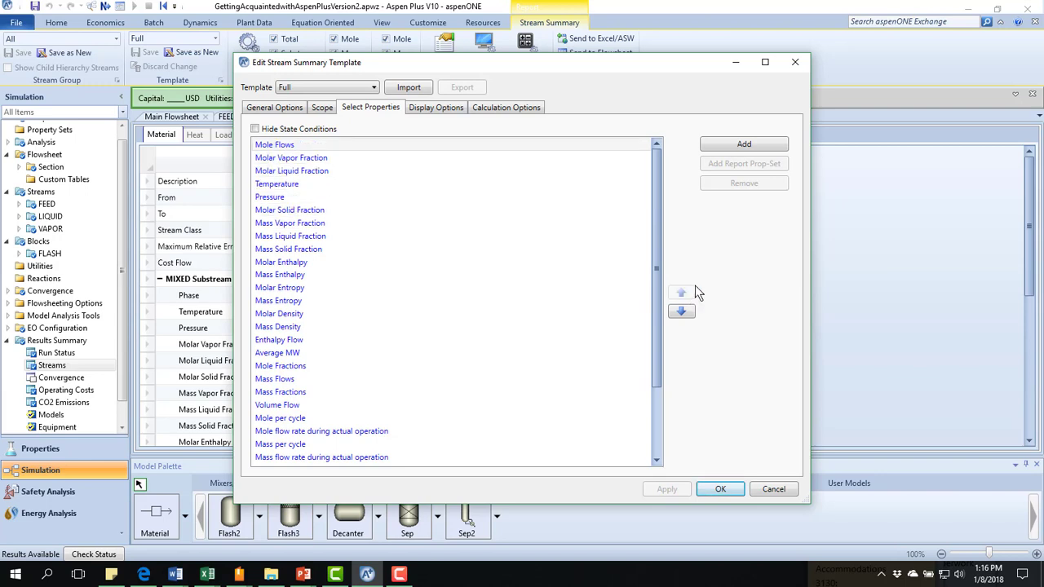
pyautogui.click(722, 489)
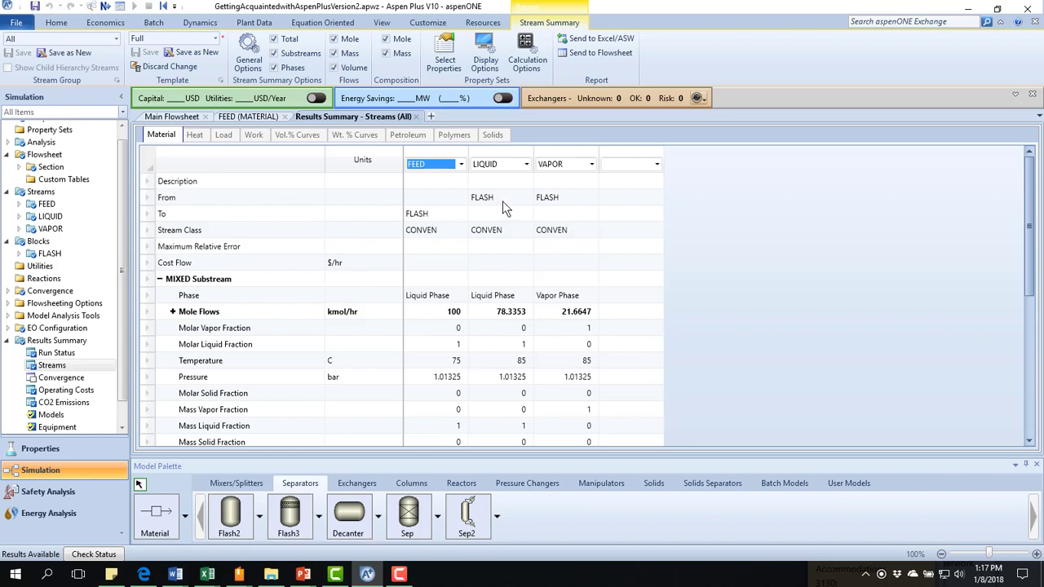
# Create a new sensitivity analysis with the ID PRACTICE
pyautogui.click(57, 25)
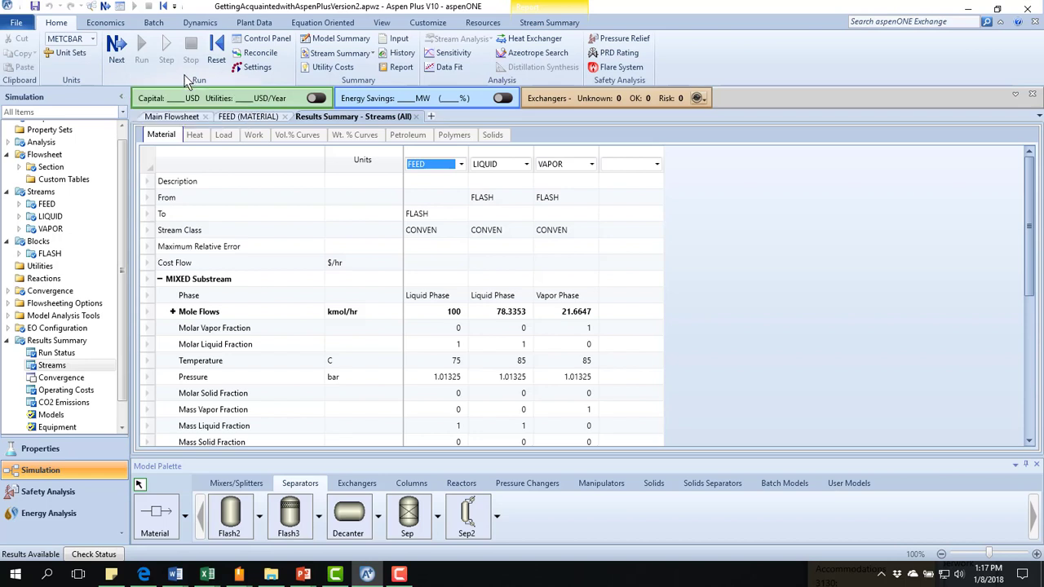
pyautogui.click(462, 61)
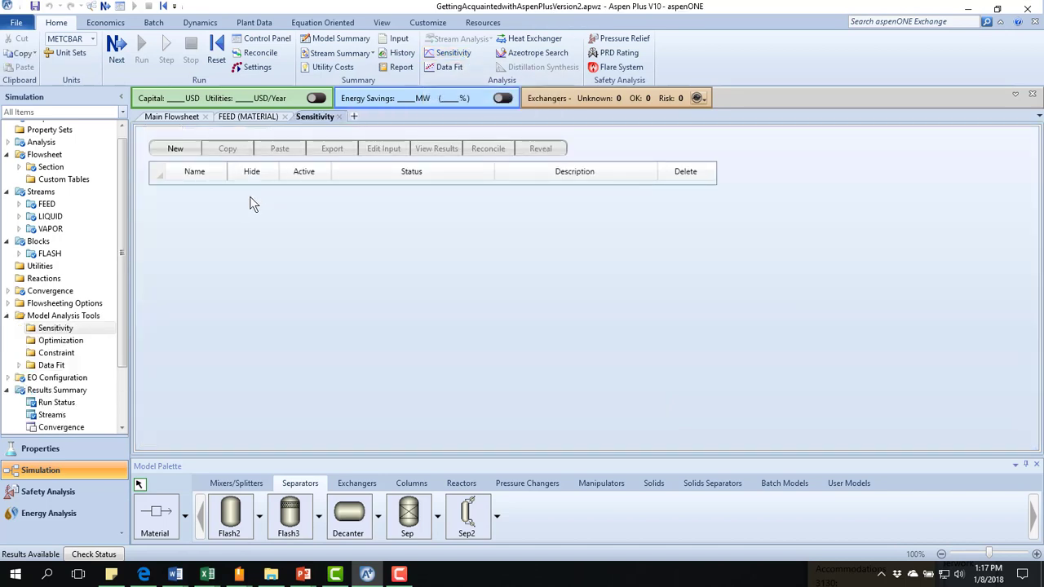
pyautogui.click(175, 150)
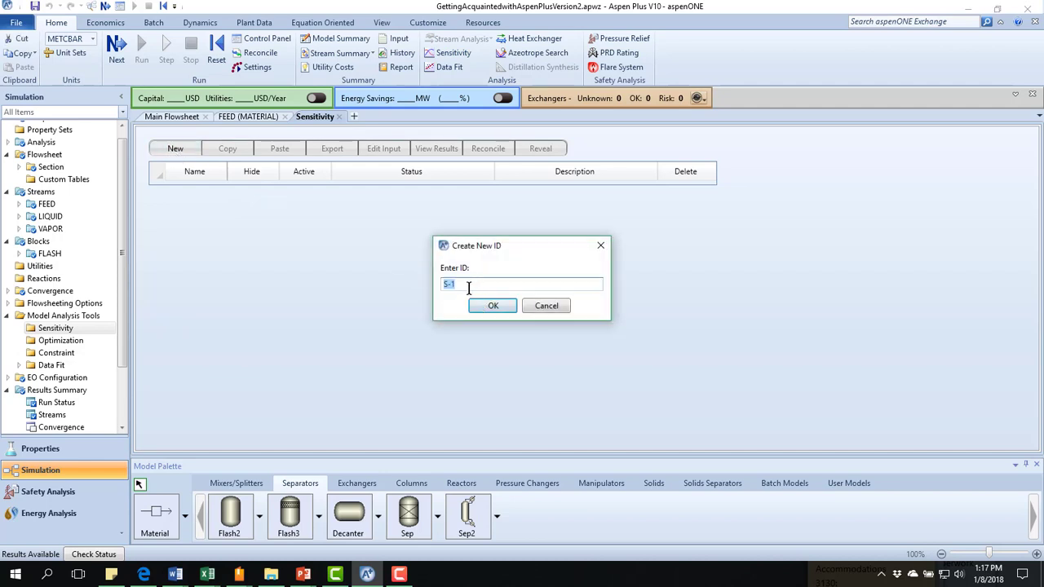
pyautogui.write('PRACTICE')
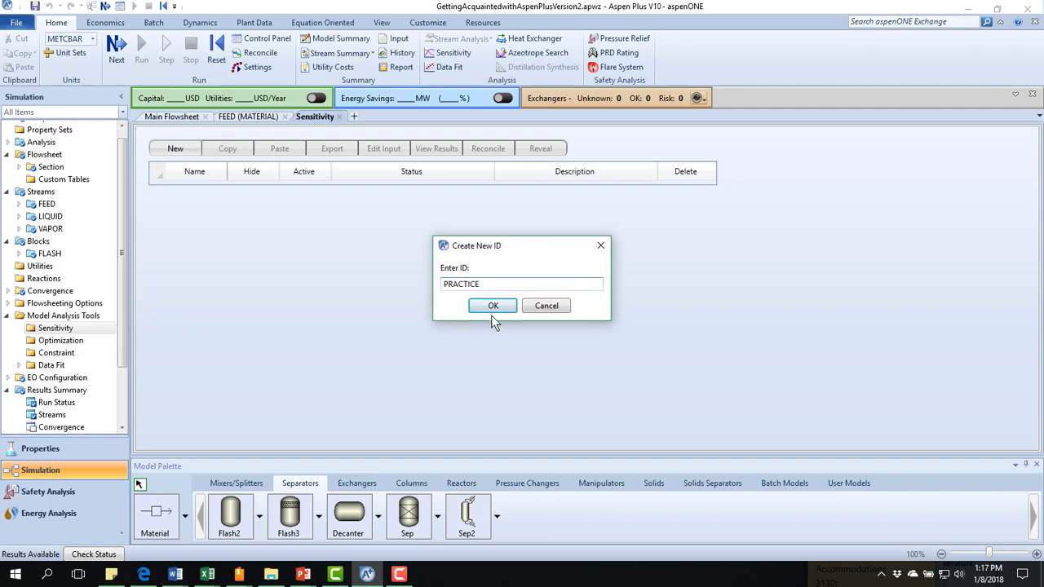
pyautogui.click(495, 301)
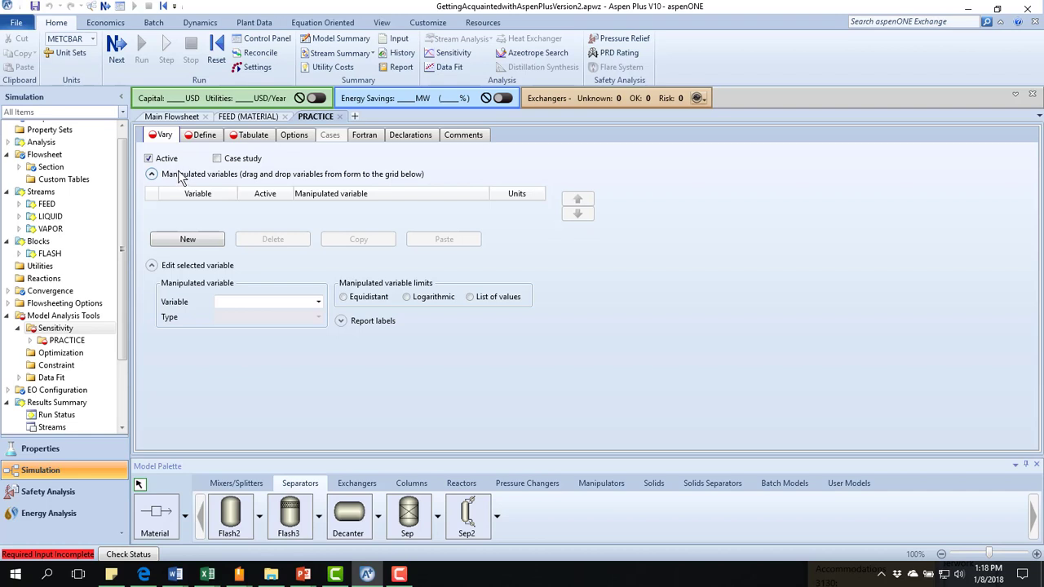
# Add a new manipulated variable to the PRACTICE sensitivity analysis
pyautogui.click(187, 240)
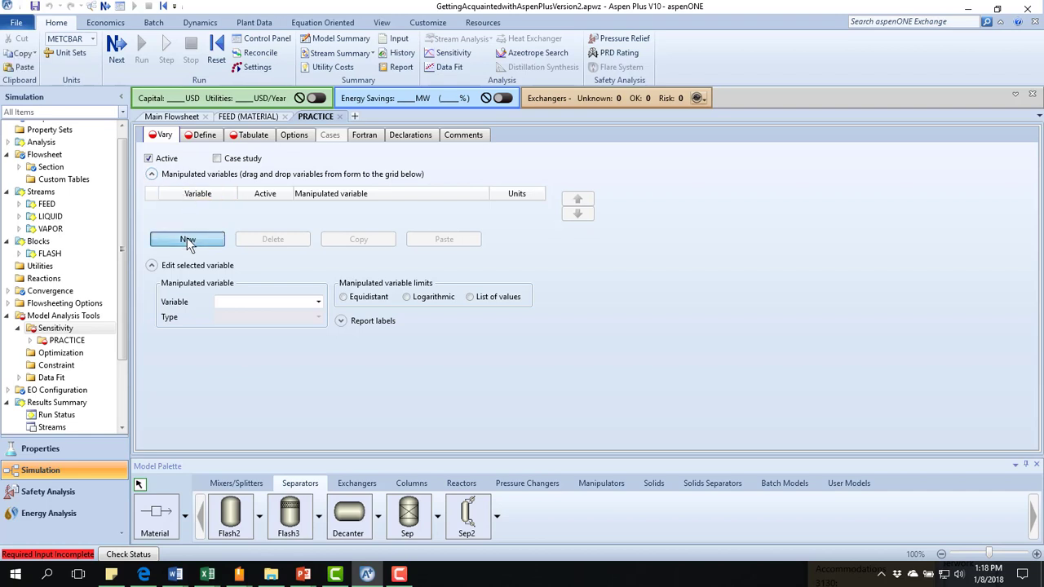
pyautogui.click(318, 304)
pyautogui.click(318, 304)
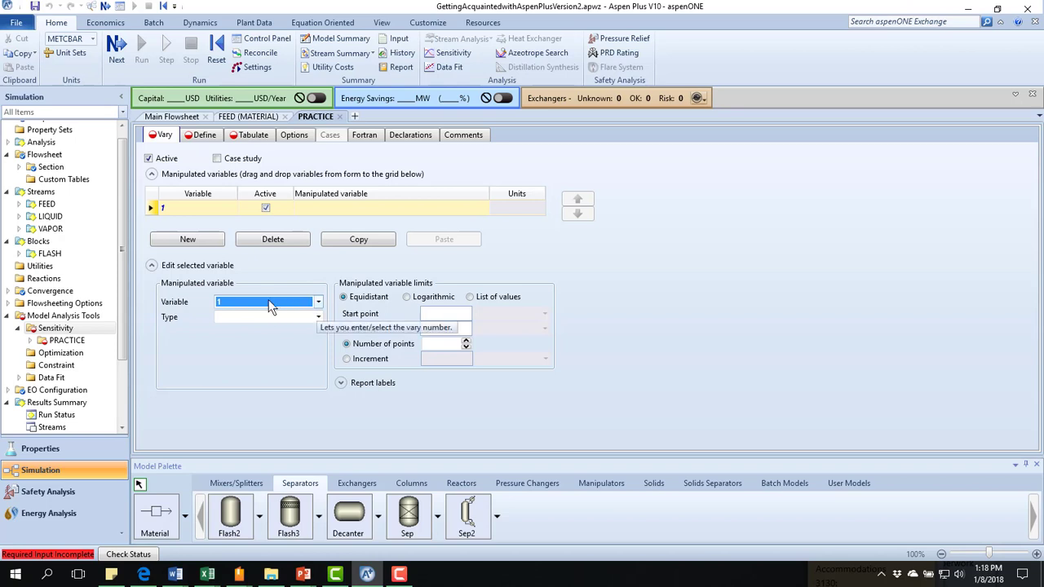
# Try to rename manipulated variable 1 to TEMP in the variables grid
pyautogui.click(194, 209)
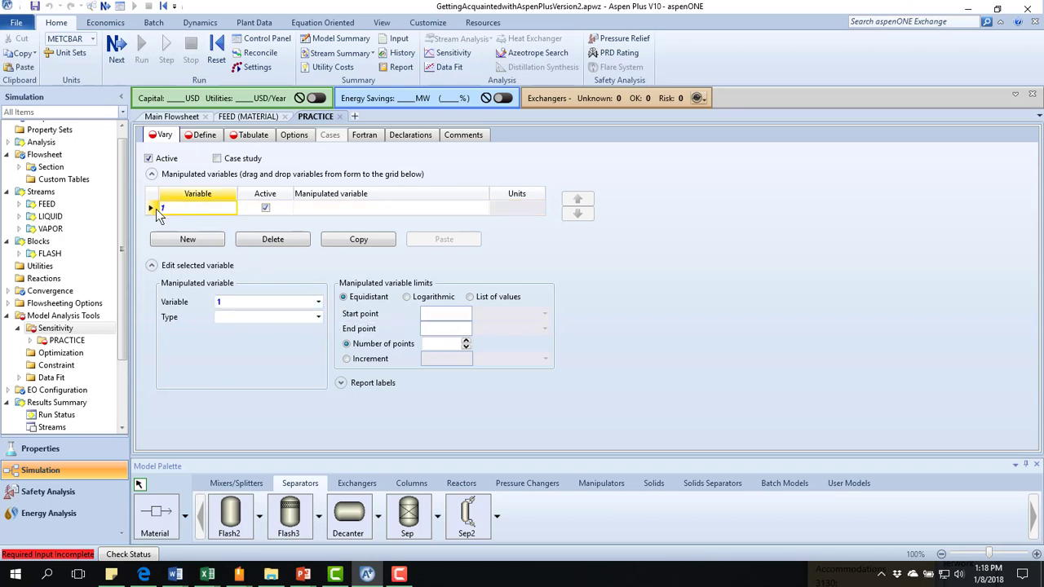
pyautogui.click(181, 209)
pyautogui.write('TEMP')
pyautogui.click(476, 204)
pyautogui.click(609, 302)
pyautogui.click(354, 210)
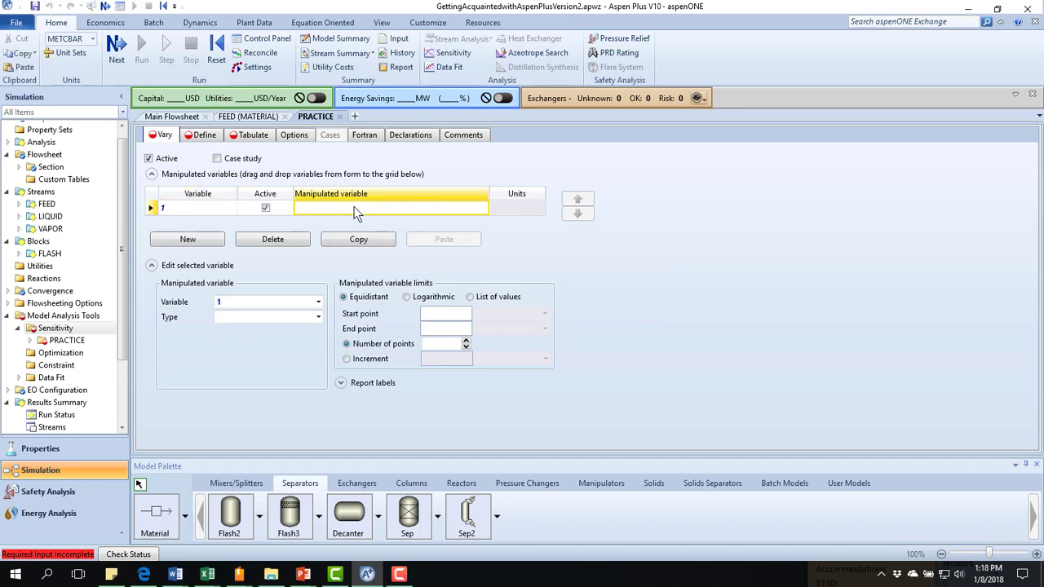
pyautogui.click(353, 207)
# Define manipulated variable 1 as type Block-Var for block FLASH with the variable TEMP
pyautogui.click(318, 317)
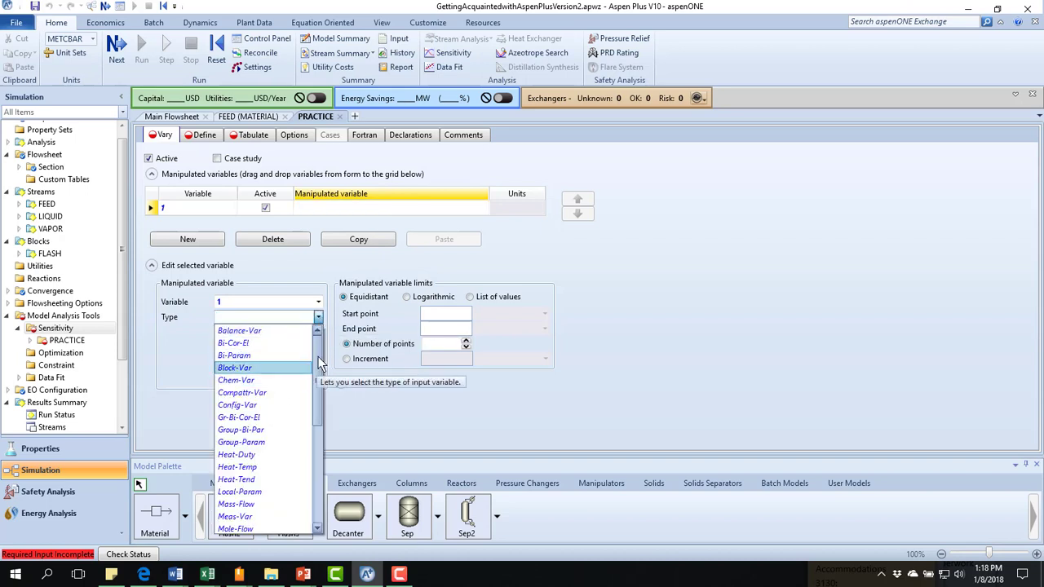
pyautogui.moveTo(318, 356); pyautogui.dragTo(315, 463)
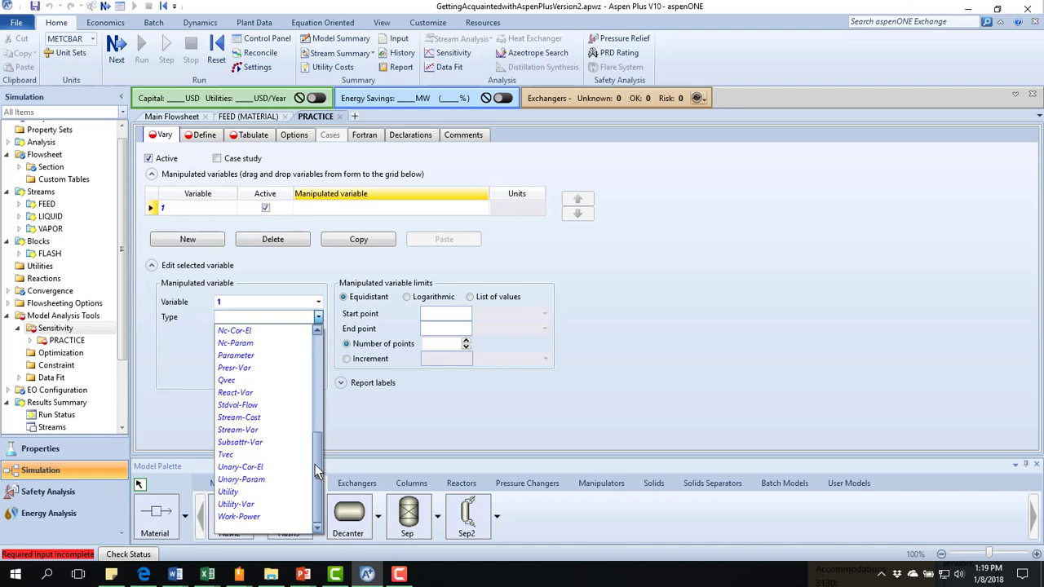
pyautogui.moveTo(315, 462); pyautogui.dragTo(326, 373)
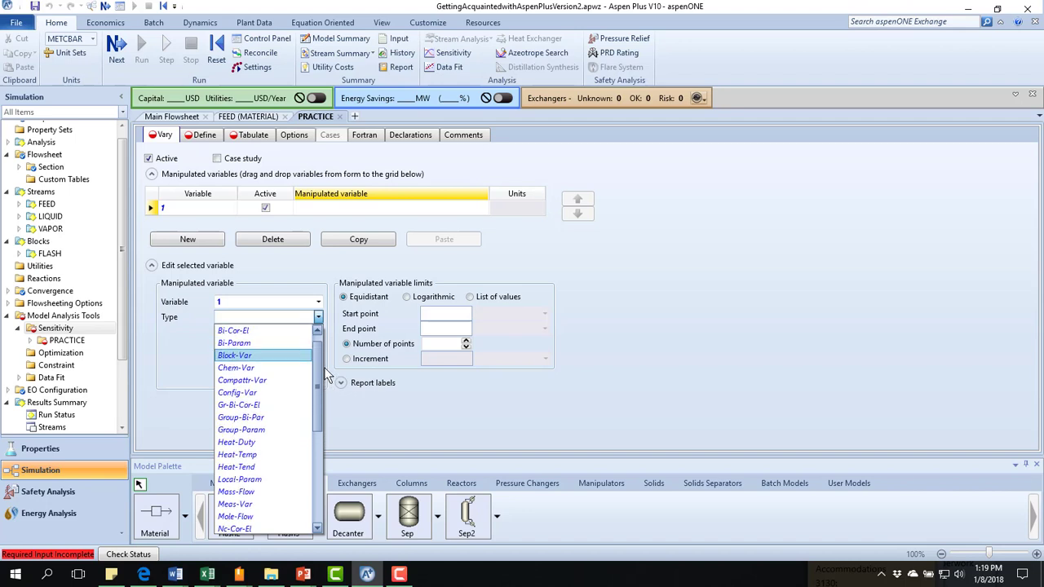
pyautogui.click(274, 355)
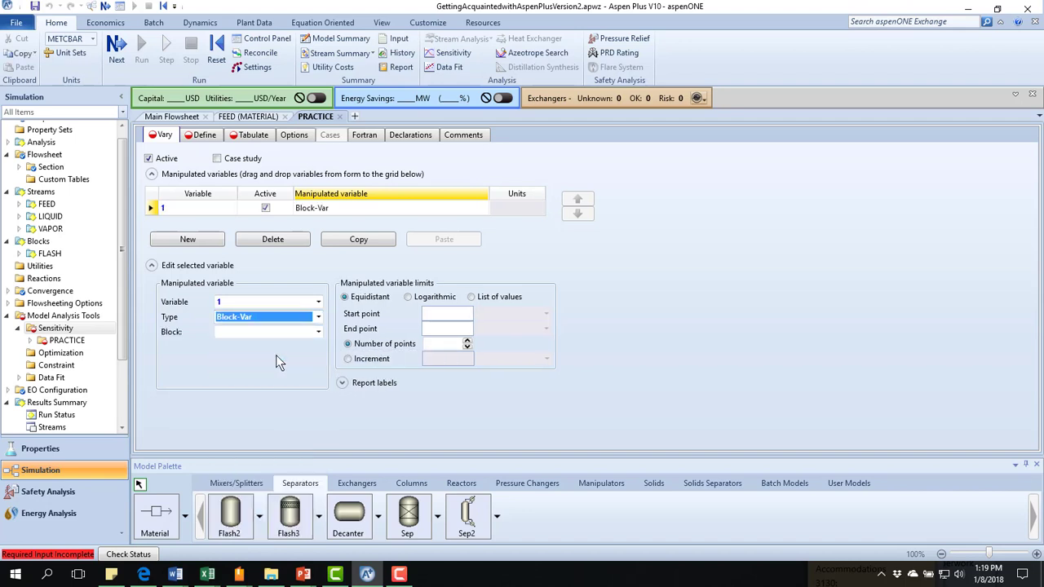
pyautogui.click(319, 331)
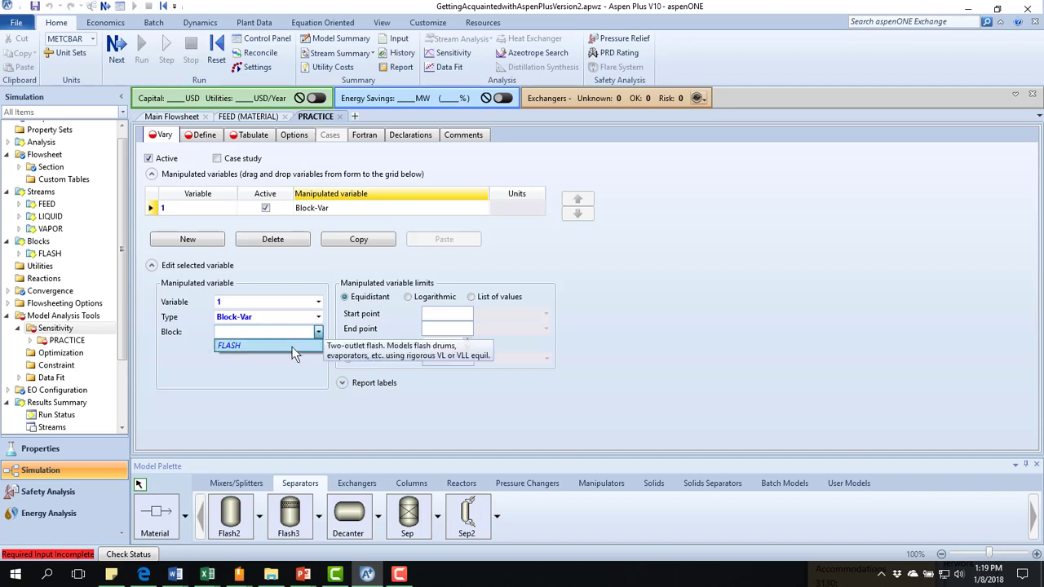
pyautogui.click(291, 346)
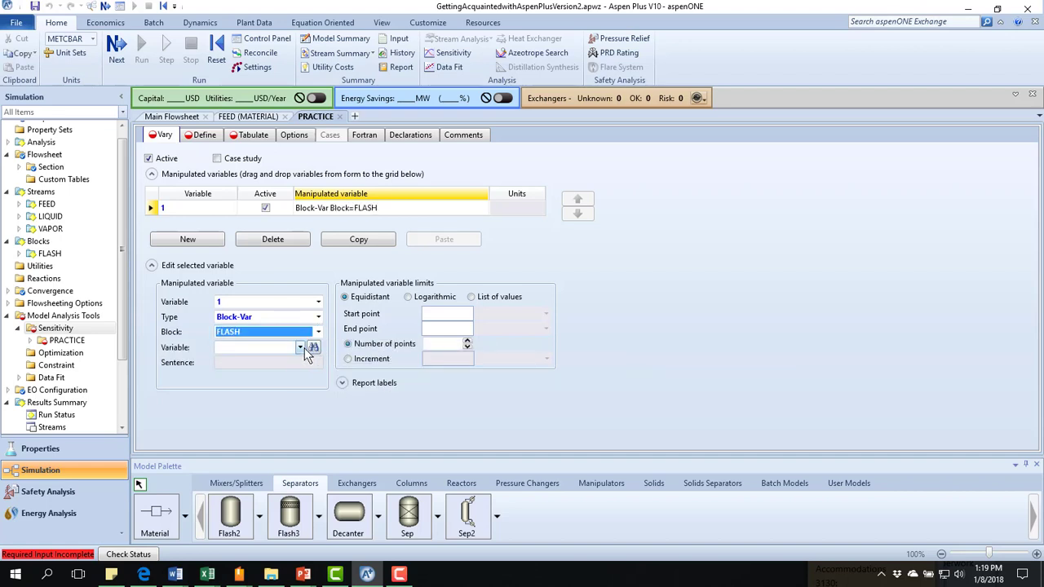
pyautogui.click(303, 349)
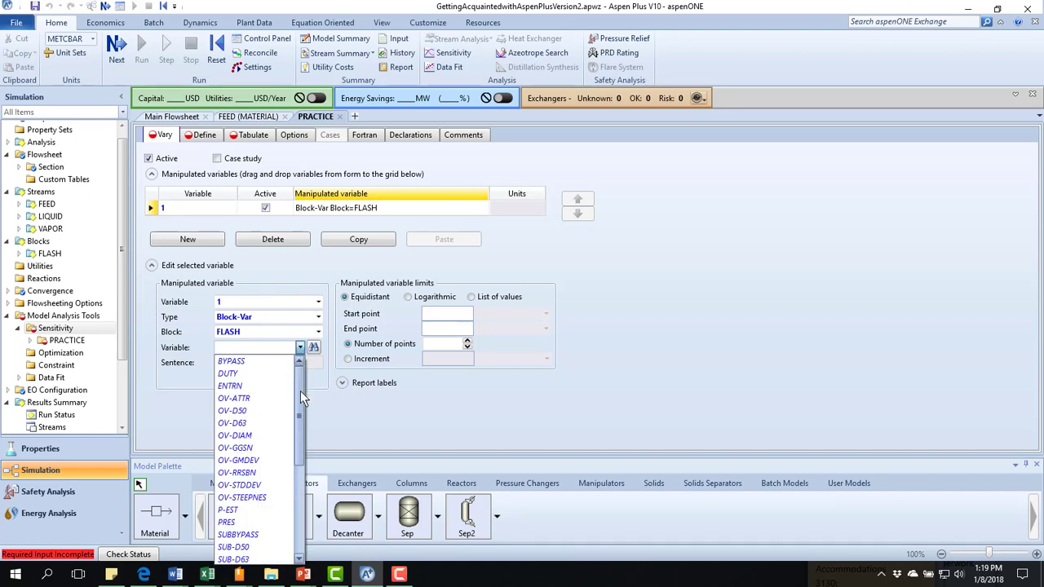
pyautogui.moveTo(300, 391); pyautogui.dragTo(297, 467)
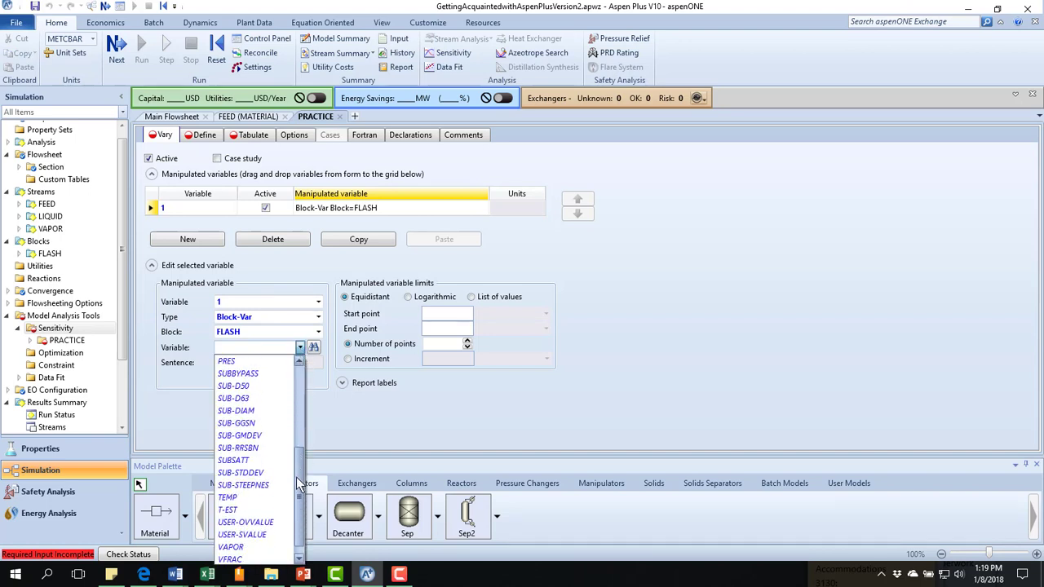
pyautogui.click(258, 496)
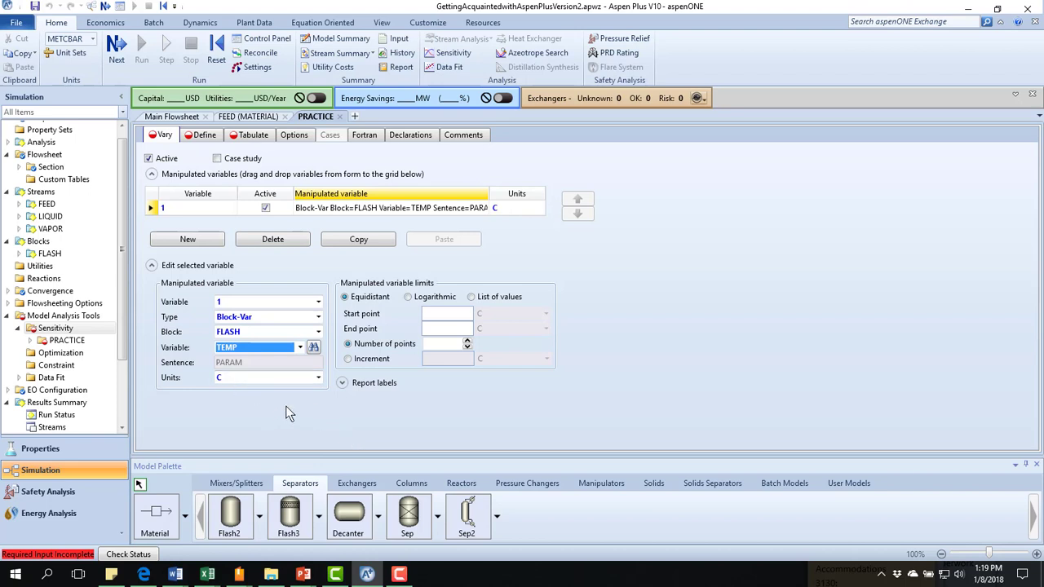
# Set the manipulated variable's equidistant limits to a start point of 80, an end point of 100 and 60 points
pyautogui.click(444, 313)
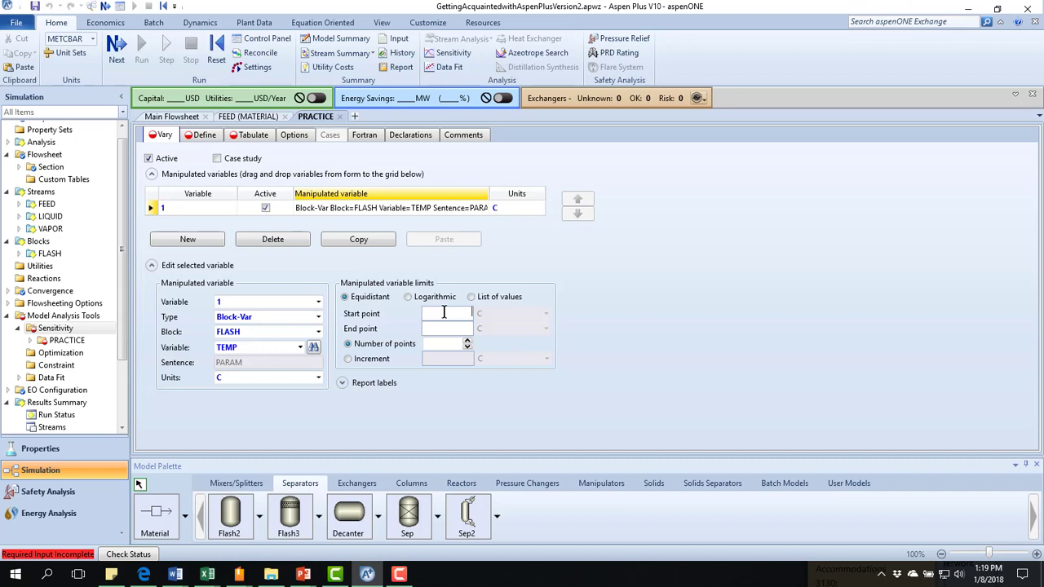
pyautogui.write('80')
pyautogui.click(446, 327)
pyautogui.write('100')
pyautogui.press('Tab')
pyautogui.click(454, 343)
pyautogui.write('60')
pyautogui.press('Tab')
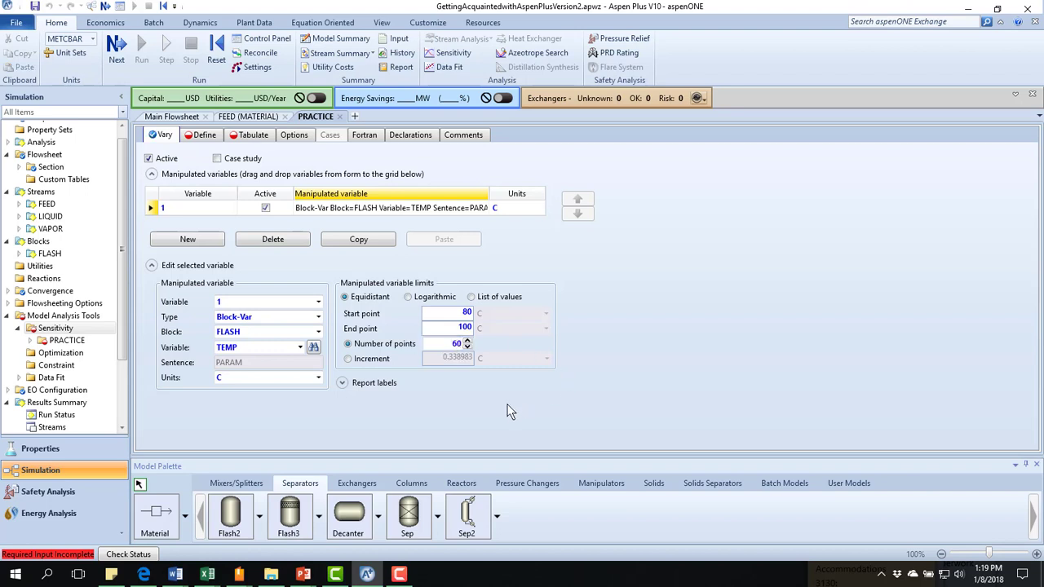
# Create a new sampled variable named LIQ in the sensitivity analysis definitions
pyautogui.click(204, 138)
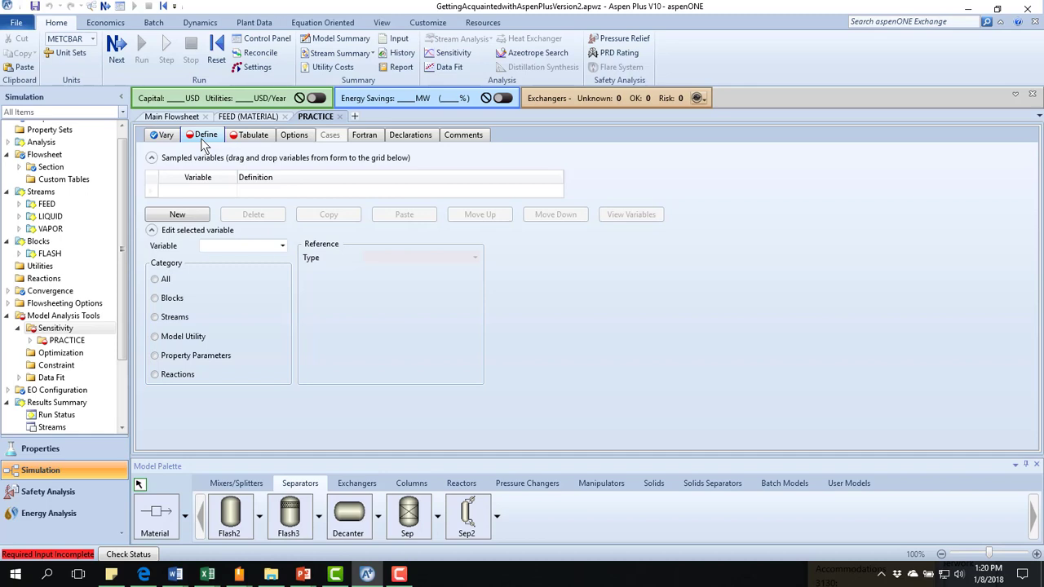
pyautogui.click(188, 219)
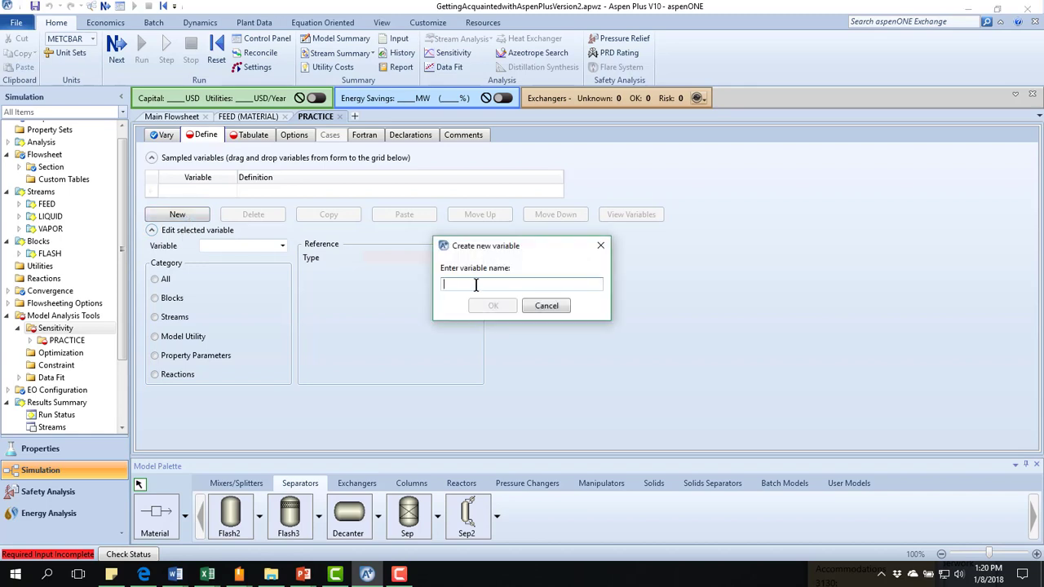
pyautogui.write('LIQ')
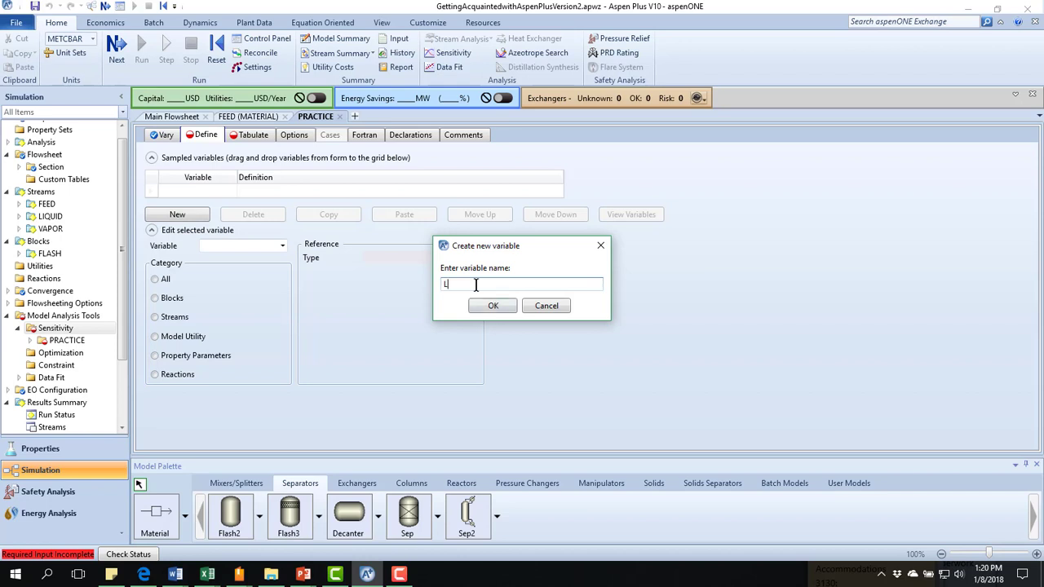
pyautogui.click(492, 306)
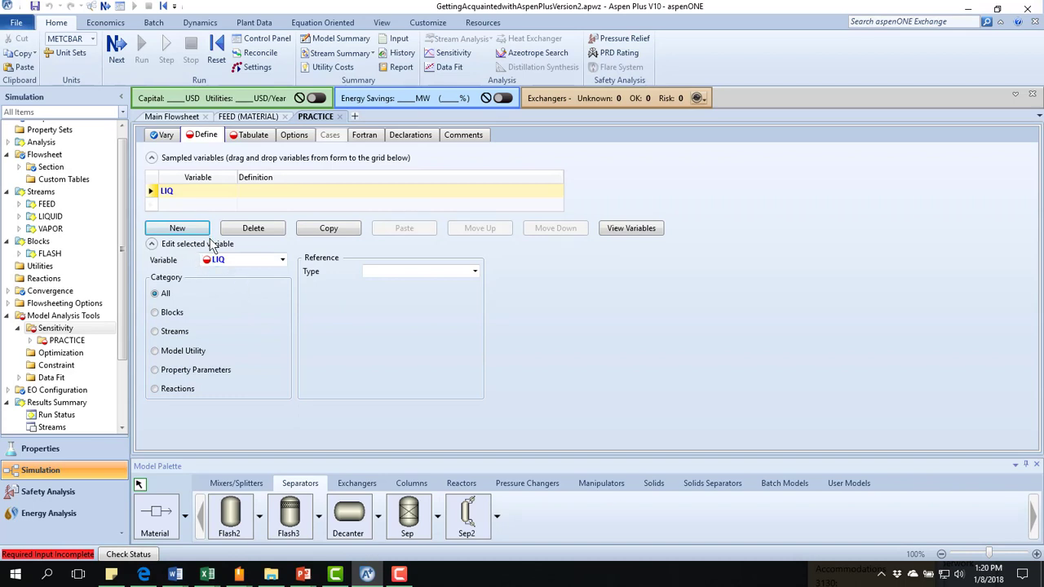
# Define the sampled variable LIQ as a Streams variable of type Mole-Frac for METHANOL in the LIQUID stream
pyautogui.click(167, 338)
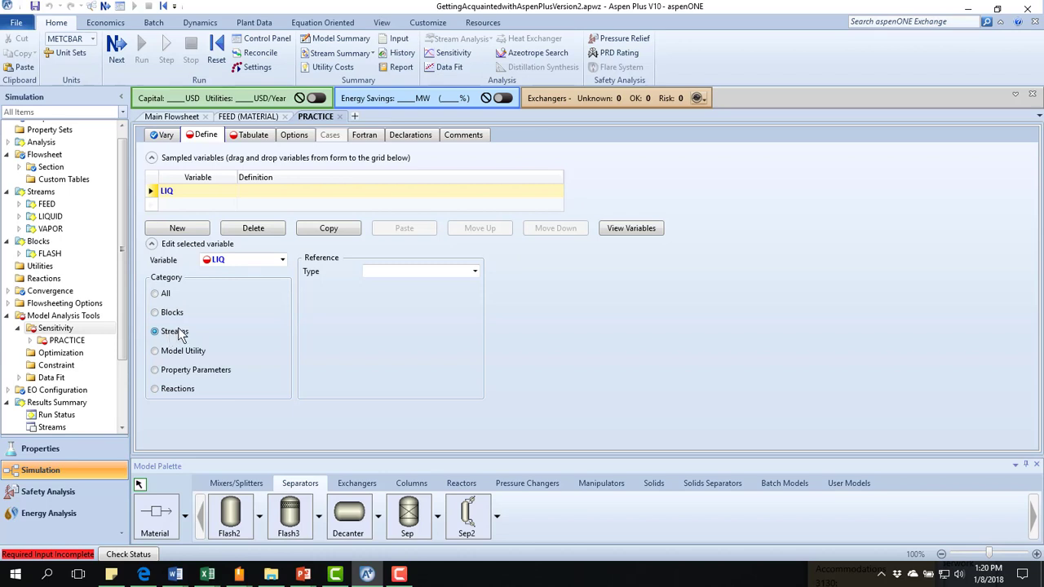
pyautogui.click(474, 272)
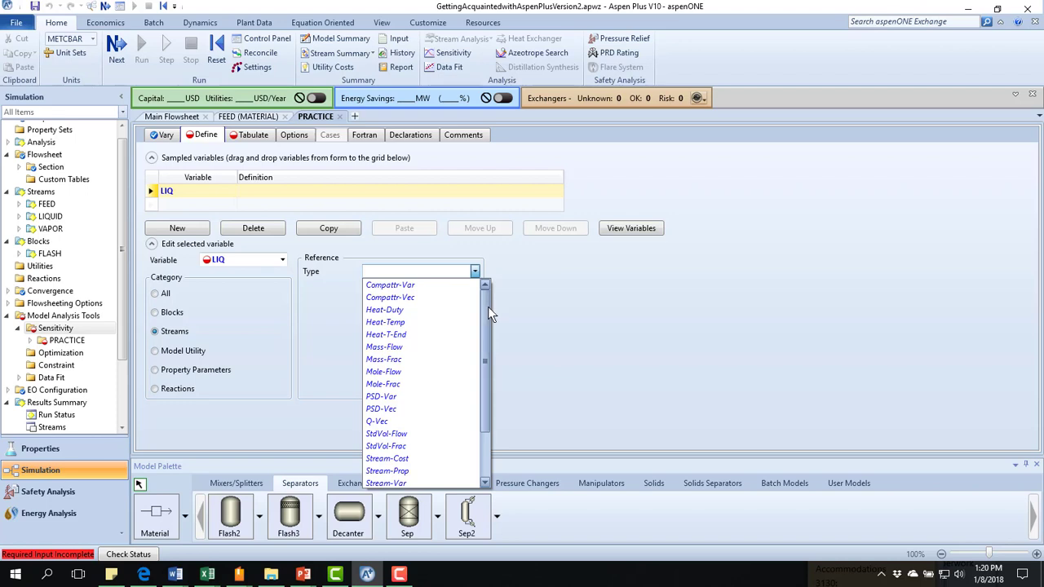
pyautogui.click(405, 383)
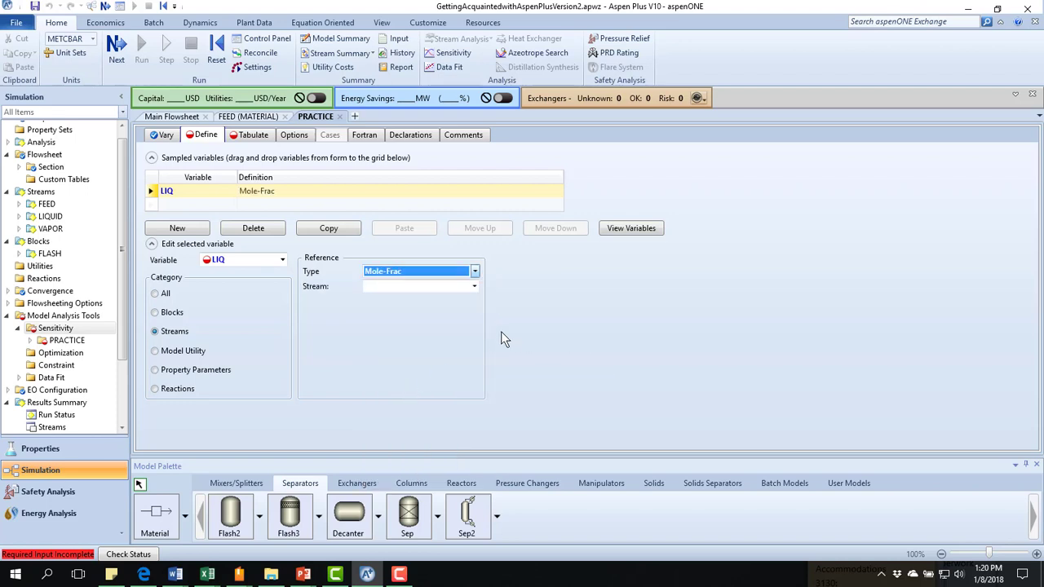
pyautogui.click(474, 287)
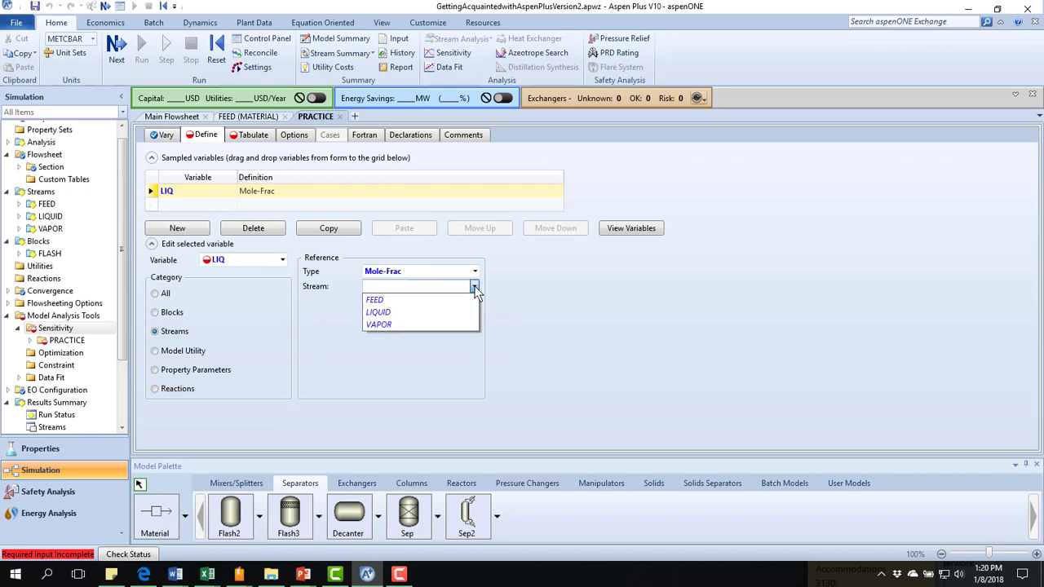
pyautogui.click(434, 313)
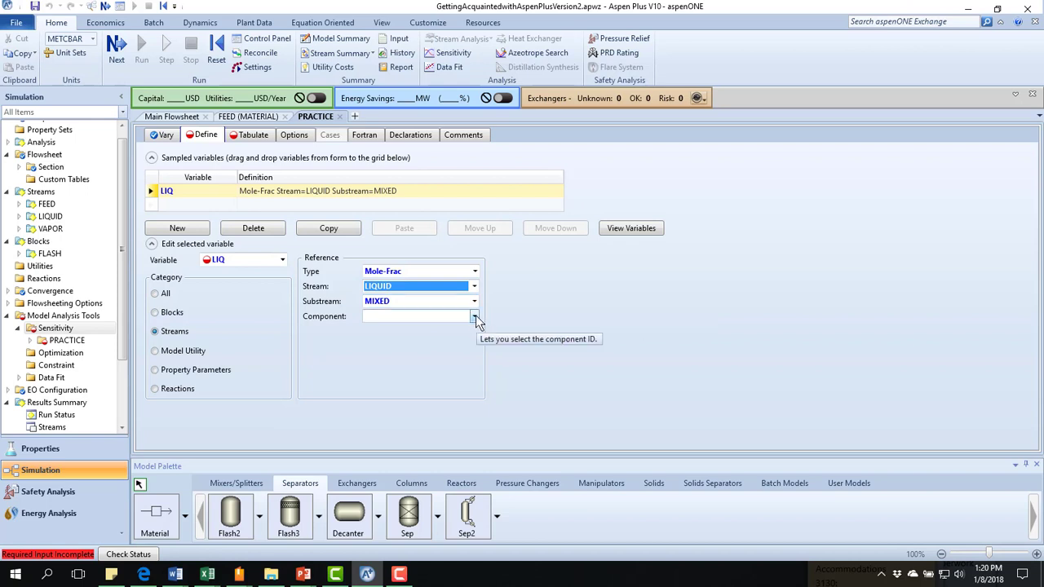
pyautogui.click(474, 317)
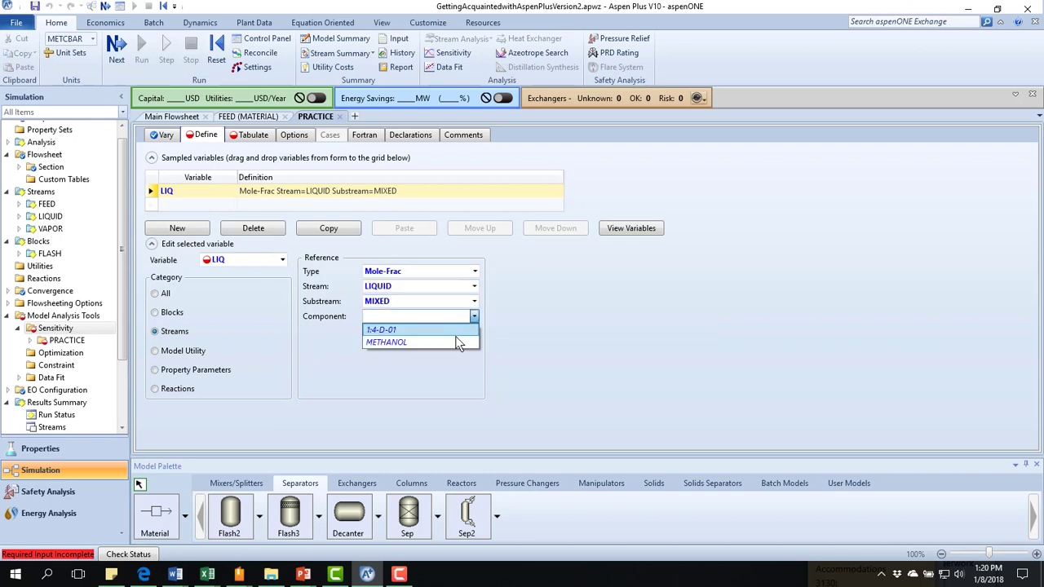
pyautogui.click(452, 342)
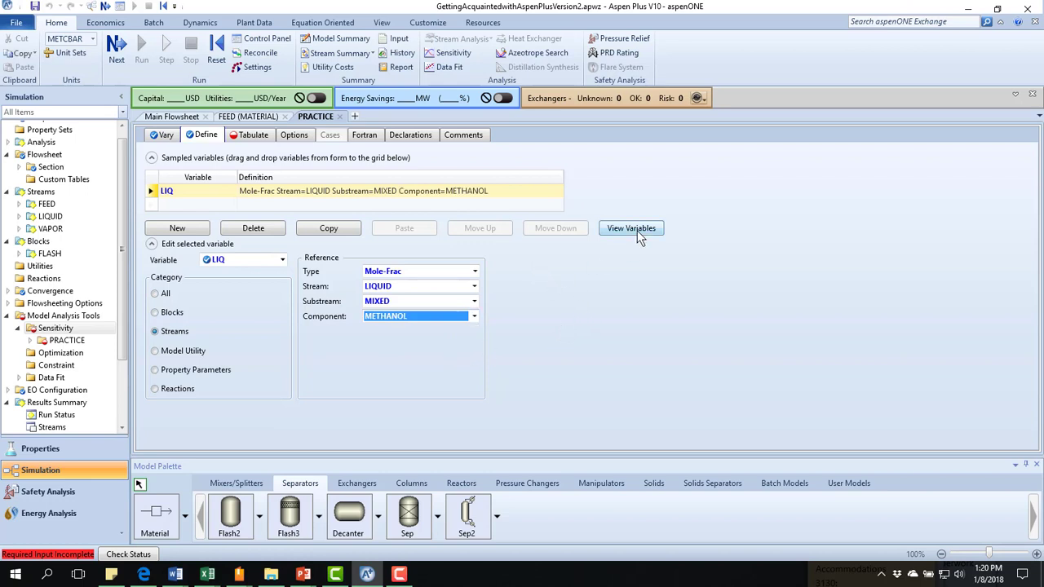
# Create a second sampled variable named V and select it for editing
pyautogui.click(177, 228)
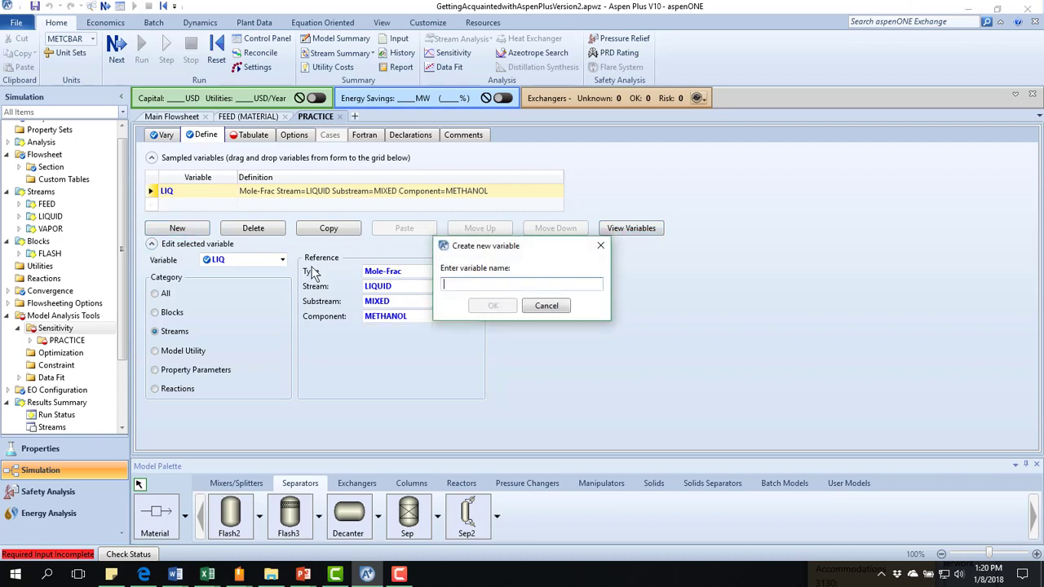
pyautogui.write('V')
pyautogui.click(497, 306)
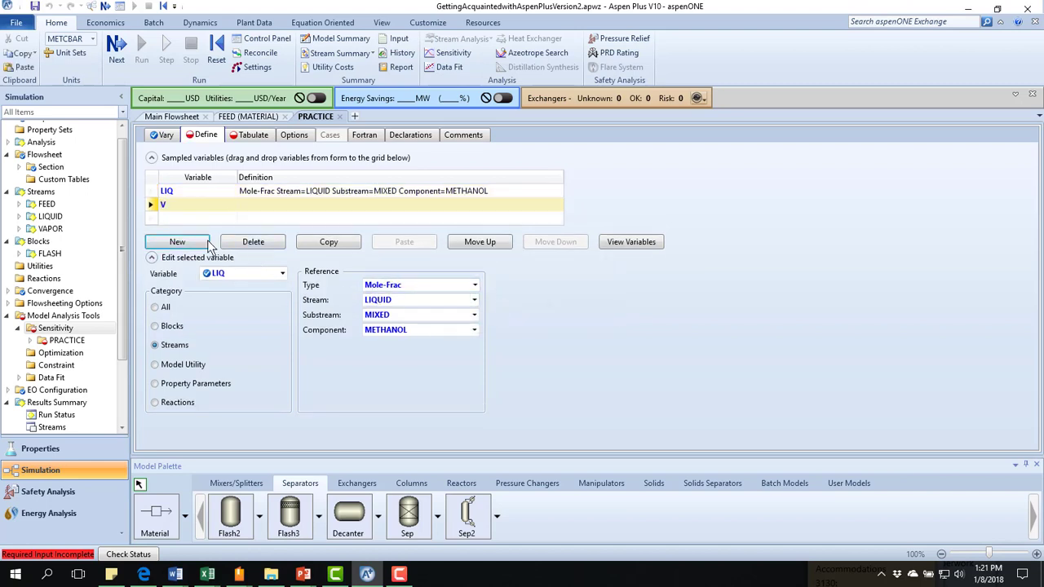
pyautogui.click(170, 203)
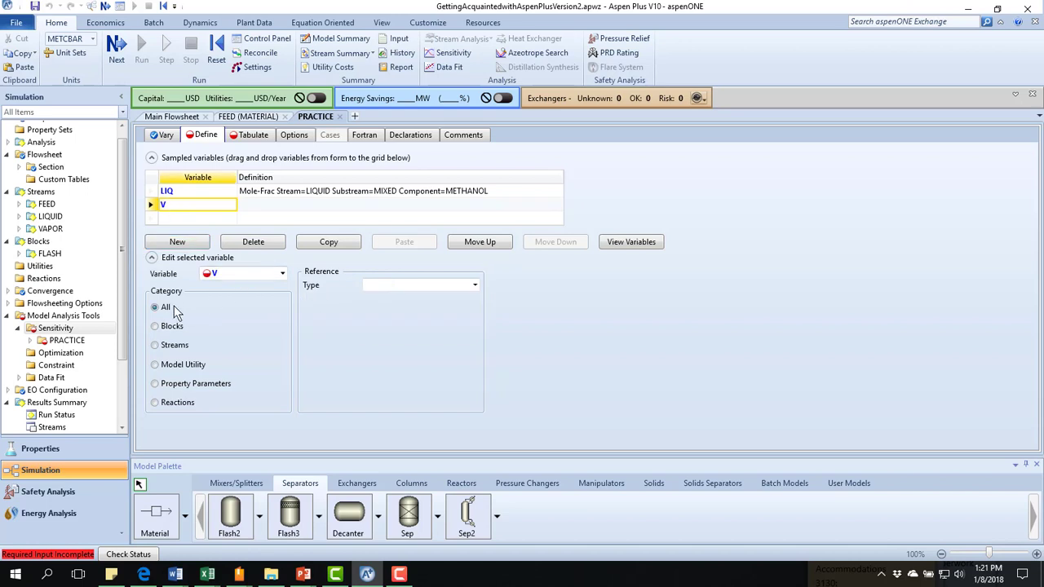
# Define variable V as a Streams variable of type Mole-Flow for the VAPOR stream
pyautogui.click(157, 345)
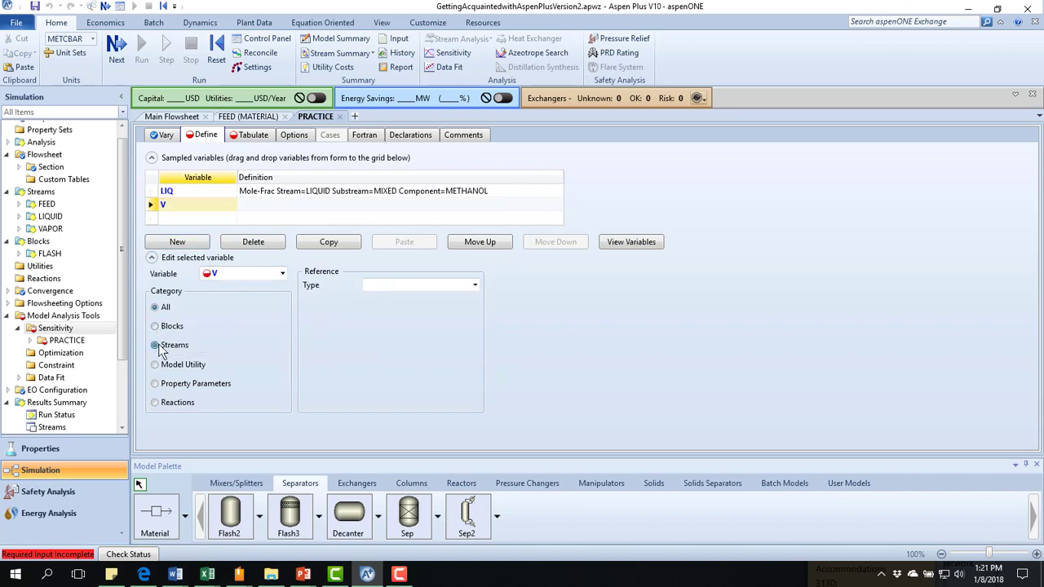
pyautogui.click(476, 285)
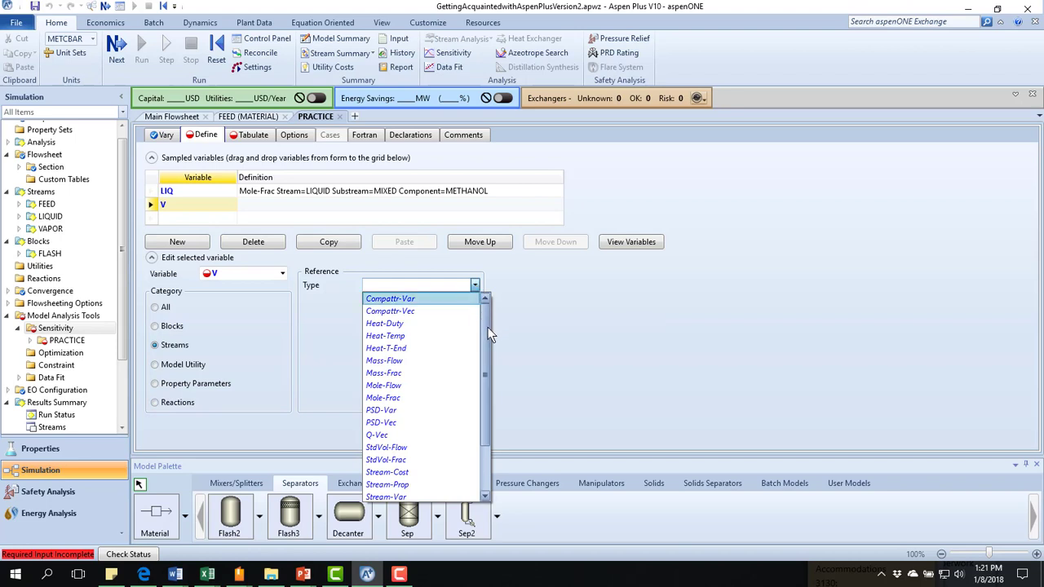
pyautogui.click(402, 386)
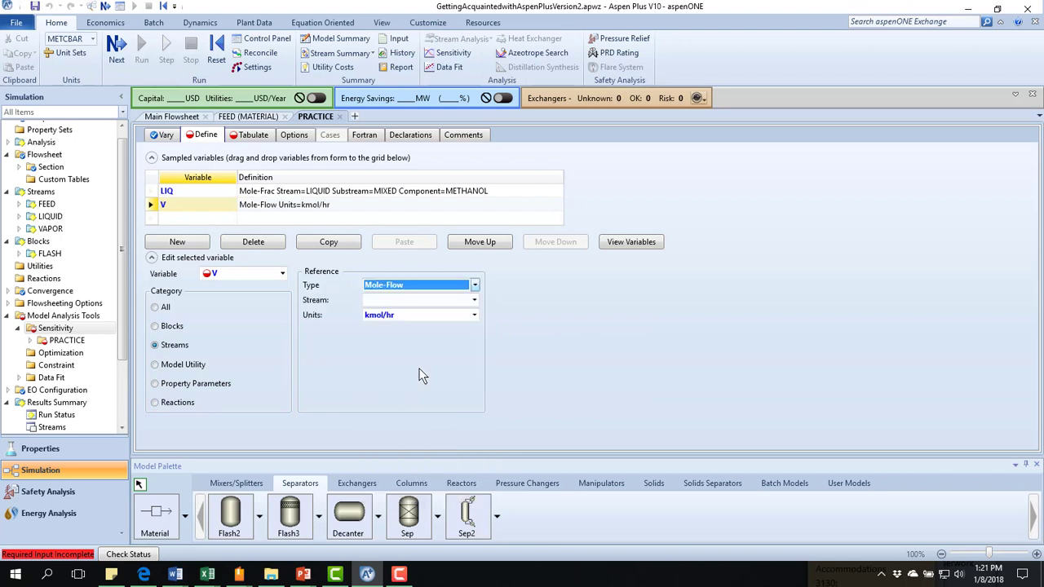
pyautogui.click(473, 300)
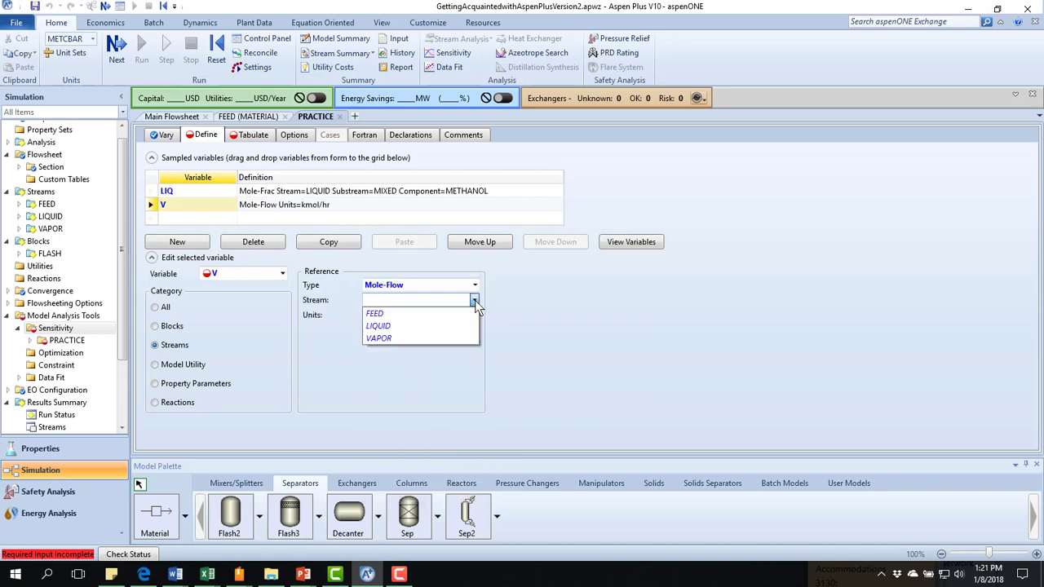
pyautogui.click(433, 336)
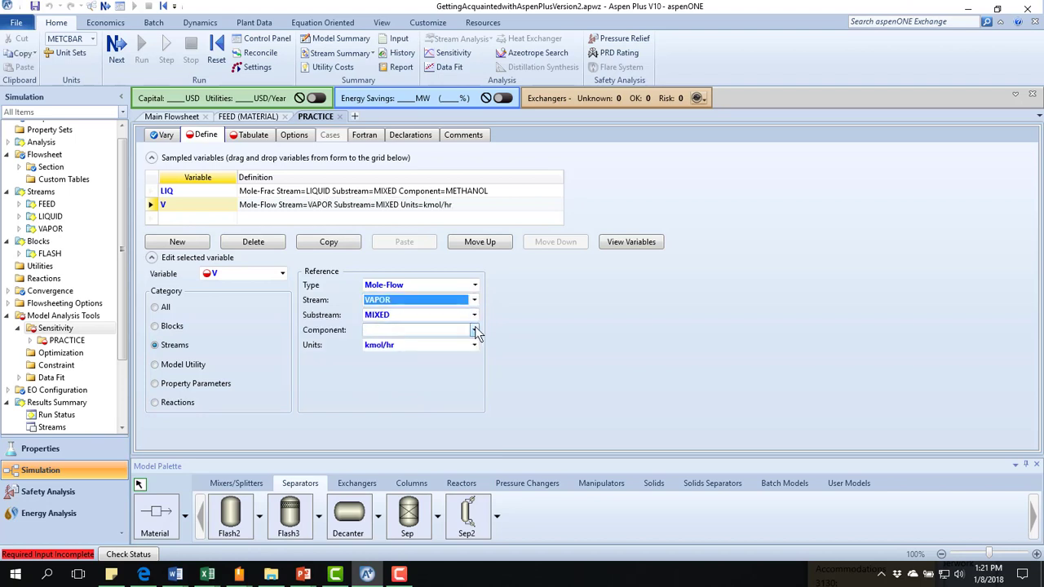
pyautogui.click(474, 330)
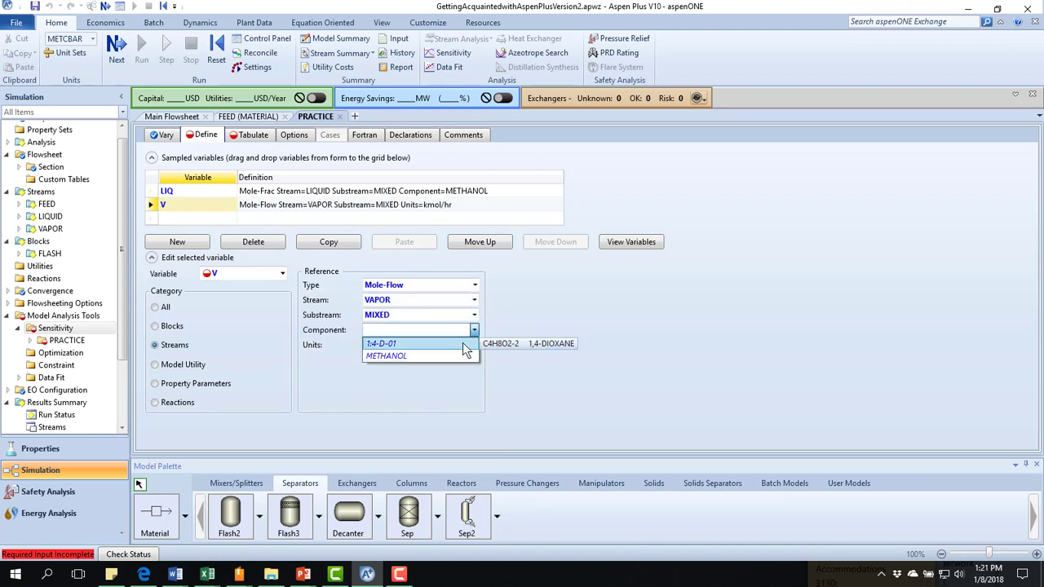
pyautogui.click(499, 321)
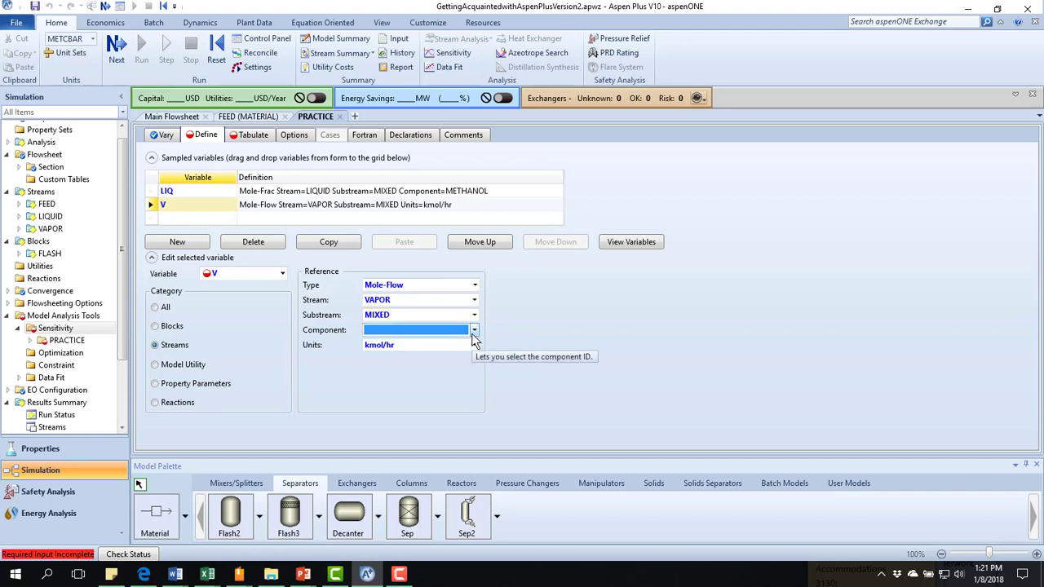
pyautogui.click(473, 330)
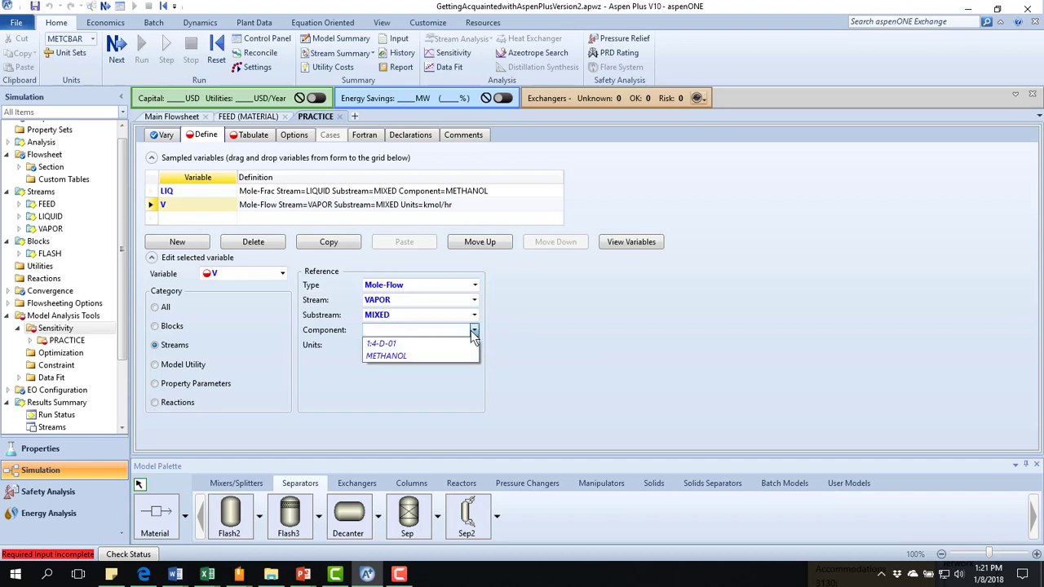
pyautogui.click(471, 330)
pyautogui.click(474, 285)
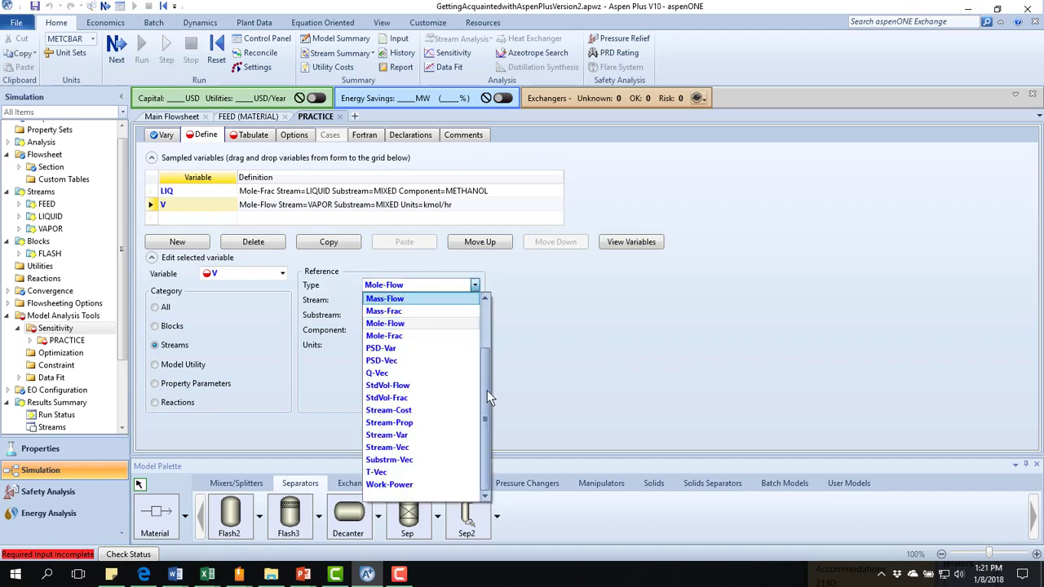
pyautogui.moveTo(488, 405)
pyautogui.mouseDown()
pyautogui.moveTo(490, 353)
pyautogui.moveTo(486, 408)
pyautogui.mouseUp()
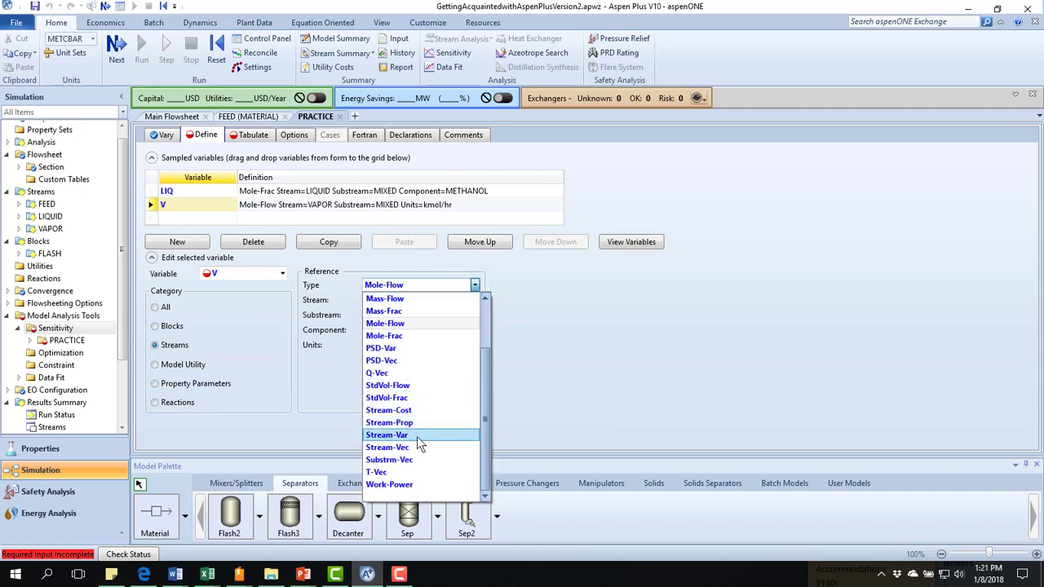
pyautogui.click(514, 421)
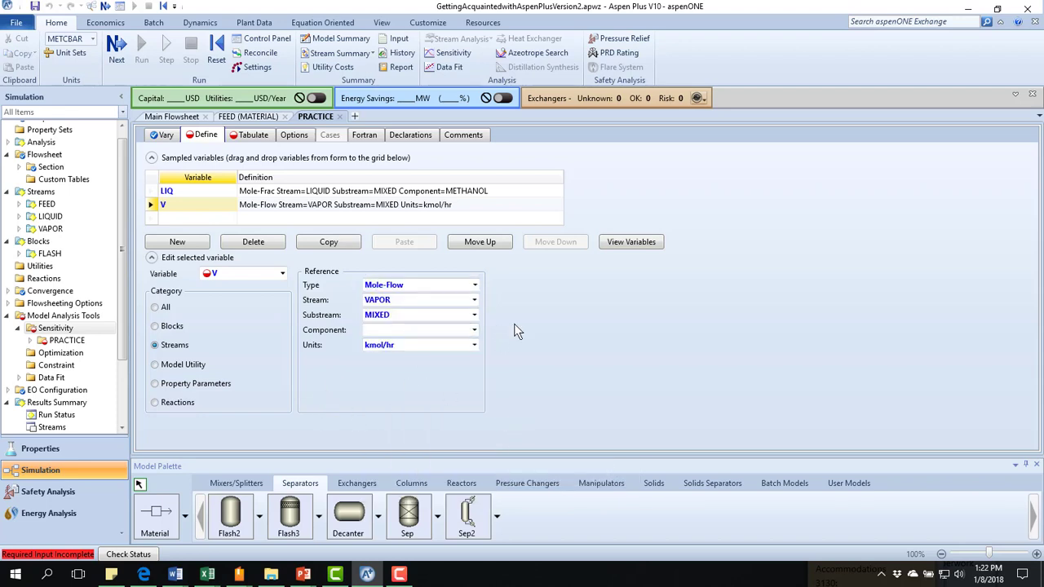
# Set the component of variable V to METHANOL, keeping the Streams category
pyautogui.click(474, 330)
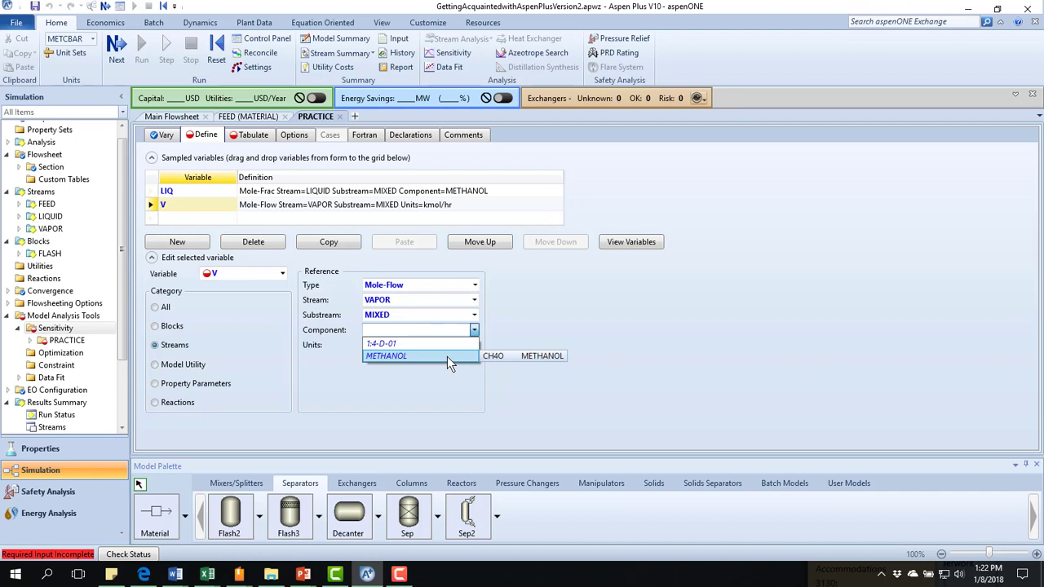
pyautogui.click(447, 357)
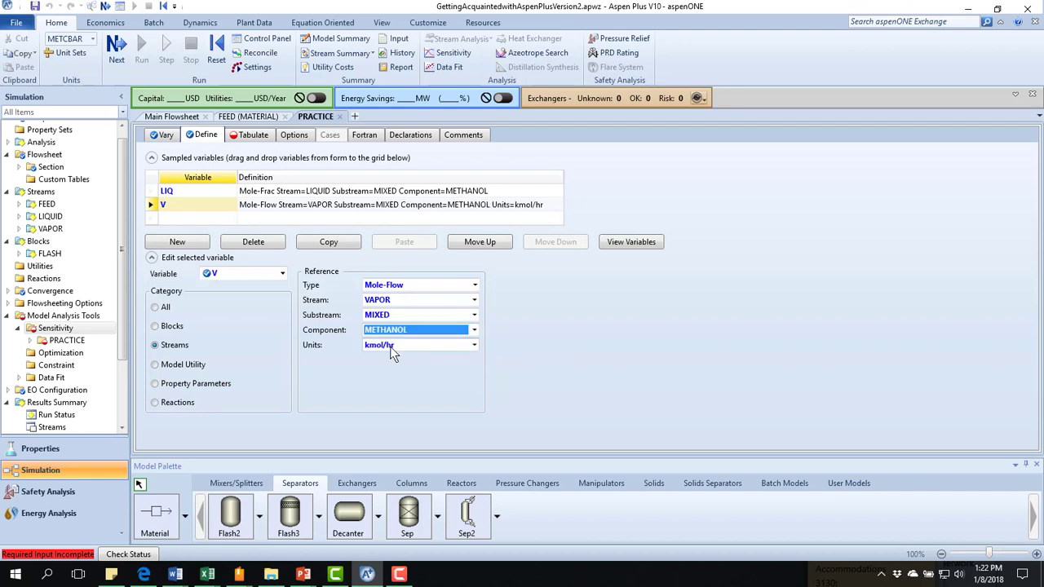
pyautogui.click(155, 308)
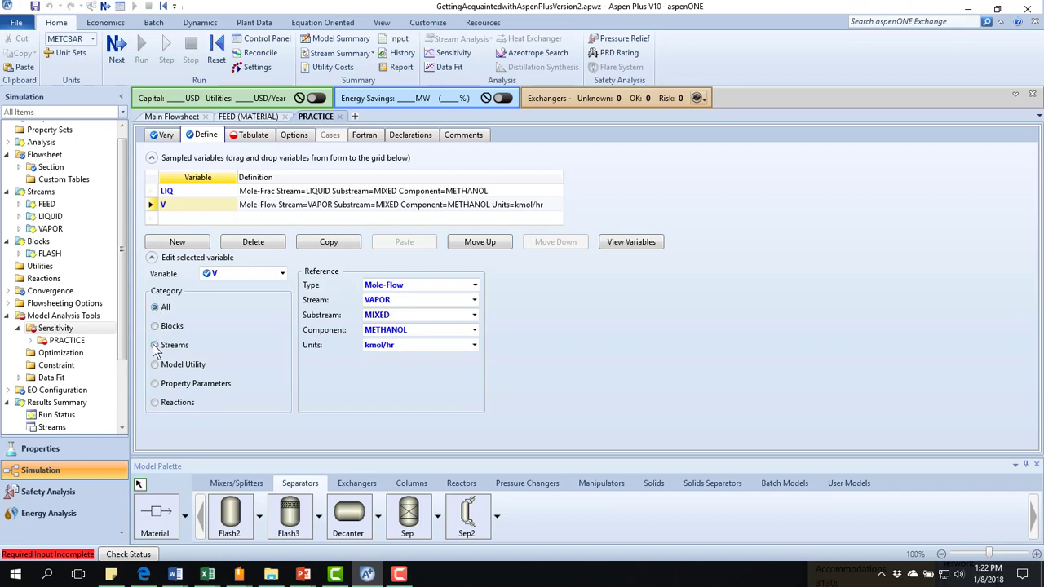
pyautogui.click(153, 345)
# Fill the tabulation table with the defined variables LIQ and V and run the simulation
pyautogui.click(246, 137)
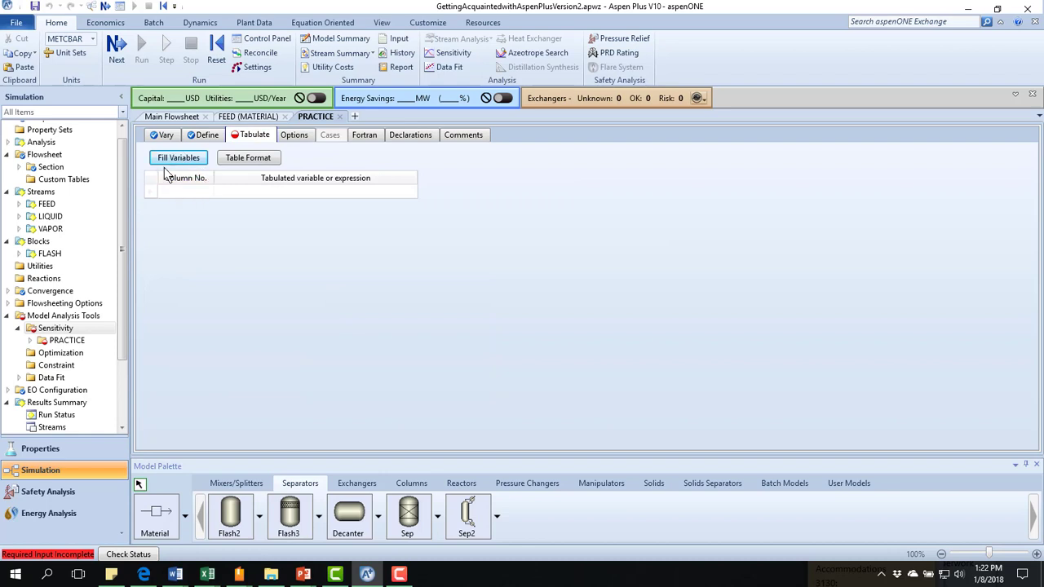
pyautogui.click(187, 160)
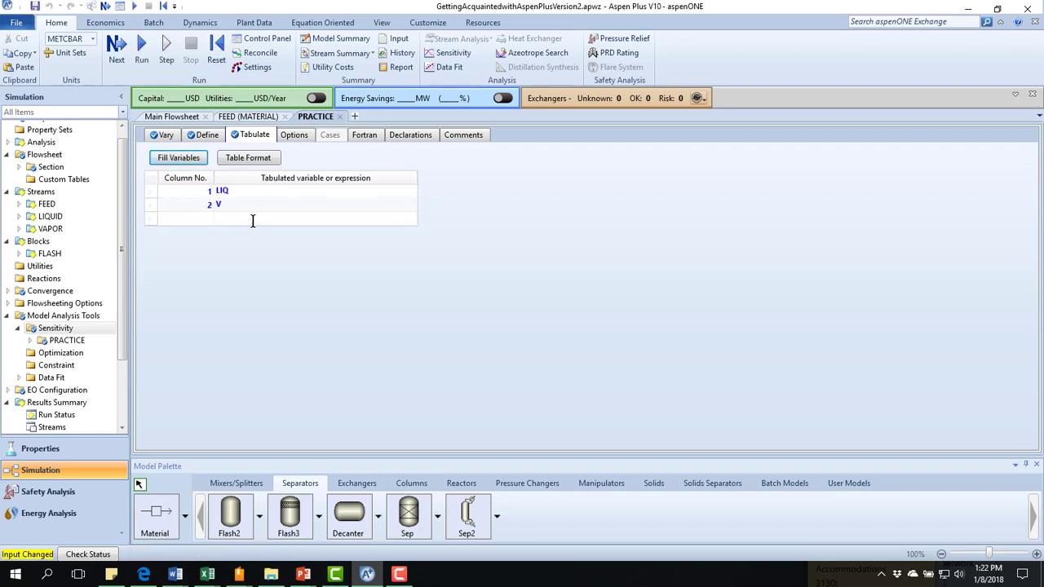
pyautogui.click(317, 324)
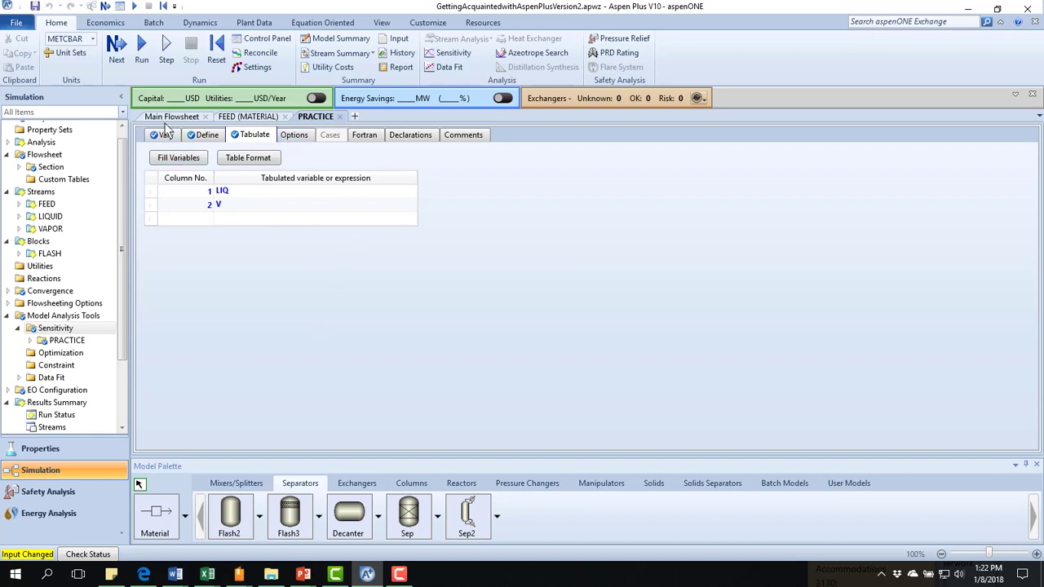
pyautogui.click(143, 53)
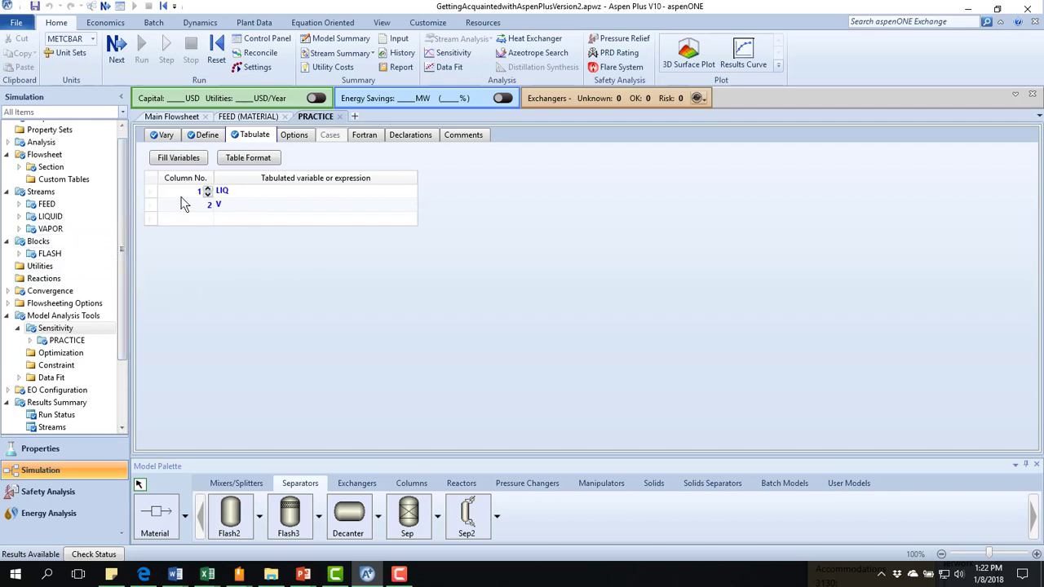
# Open the results of the PRACTICE sensitivity analysis and review LIQ and V across the flash temperature cases
pyautogui.moveTo(123, 261); pyautogui.dragTo(118, 318)
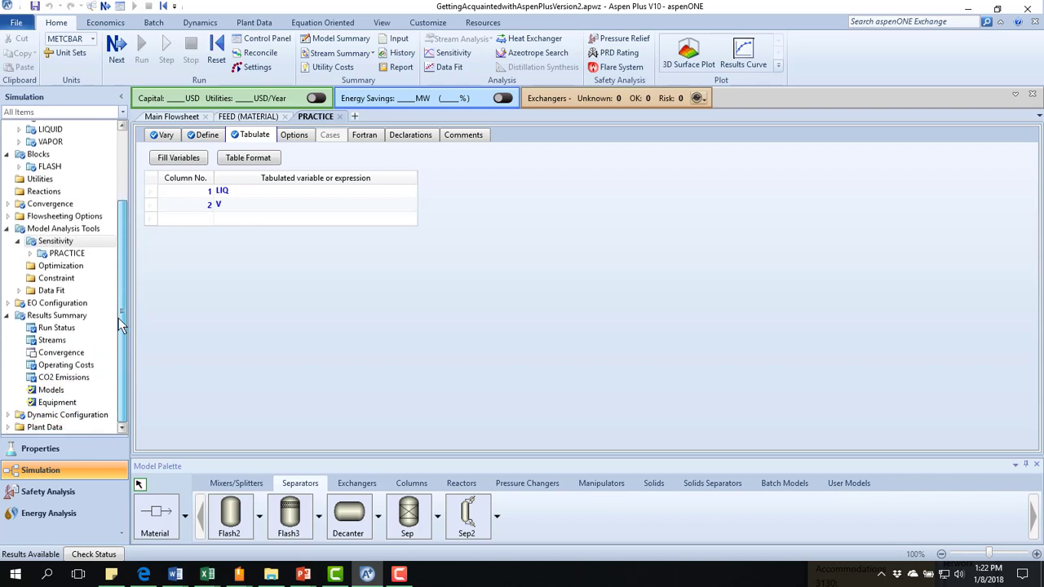
pyautogui.click(31, 253)
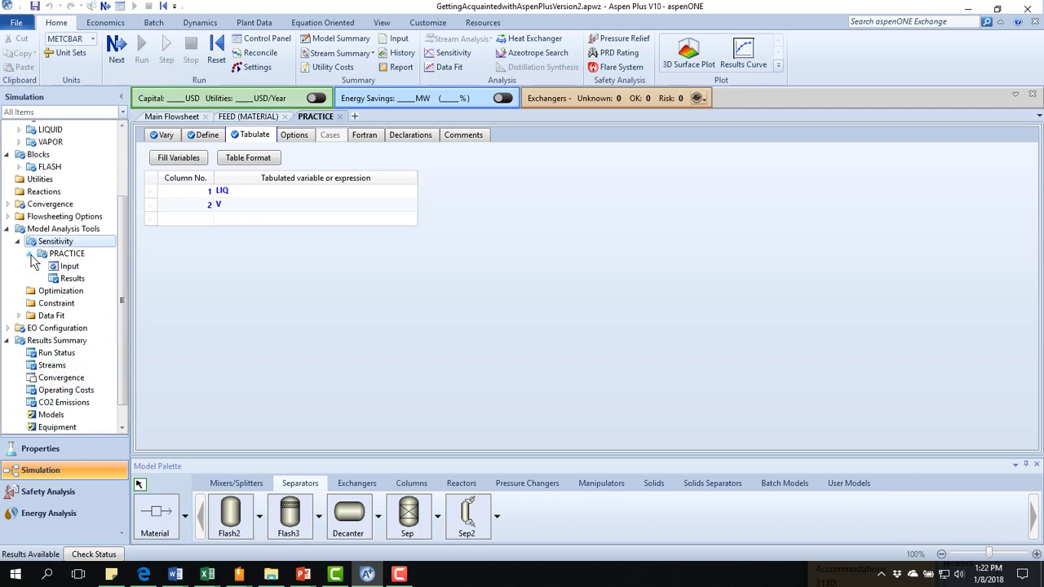
pyautogui.click(70, 278)
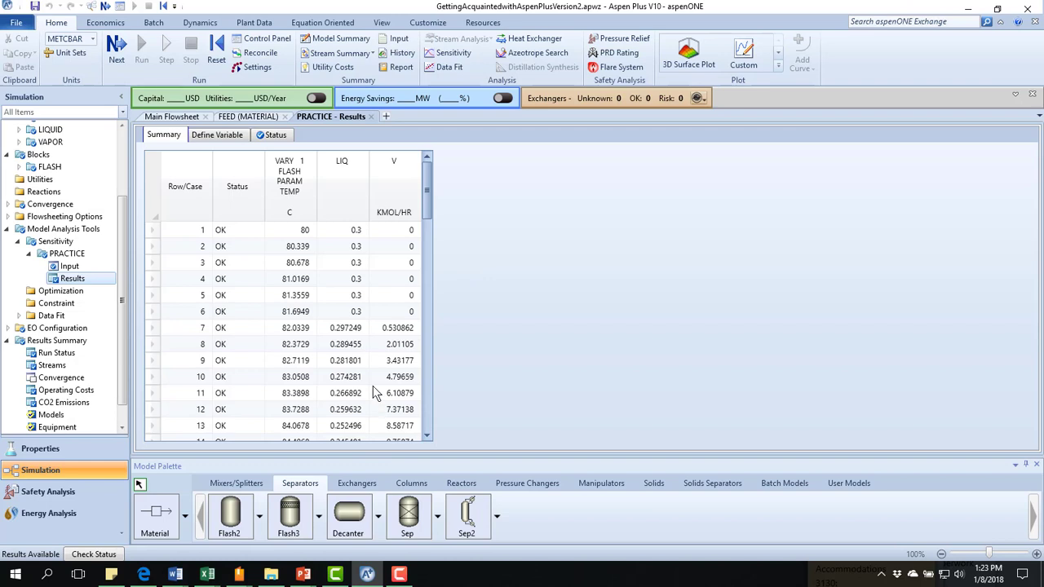
pyautogui.moveTo(428, 205); pyautogui.dragTo(420, 278)
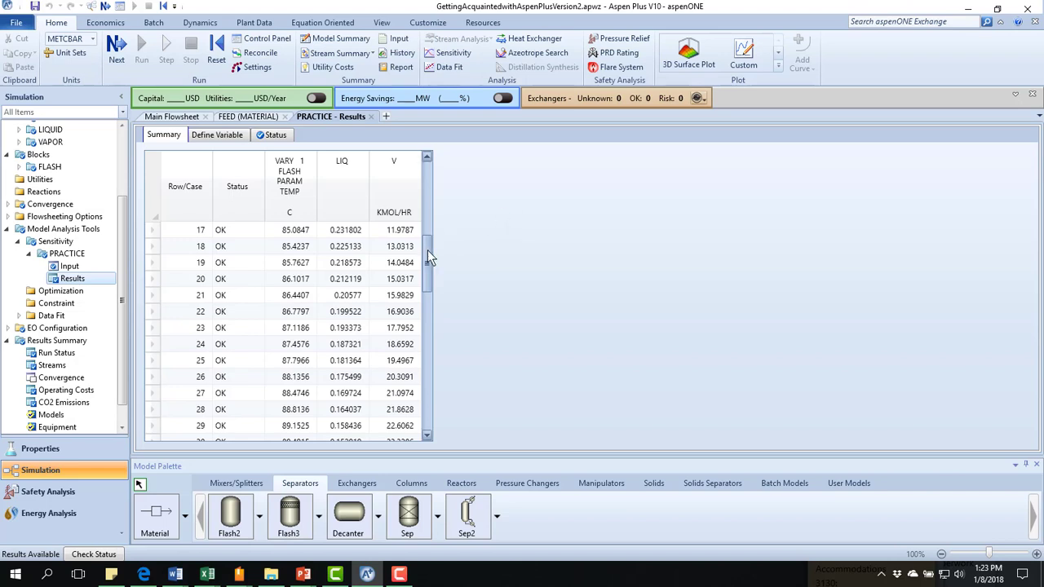
pyautogui.moveTo(429, 258); pyautogui.dragTo(451, 170)
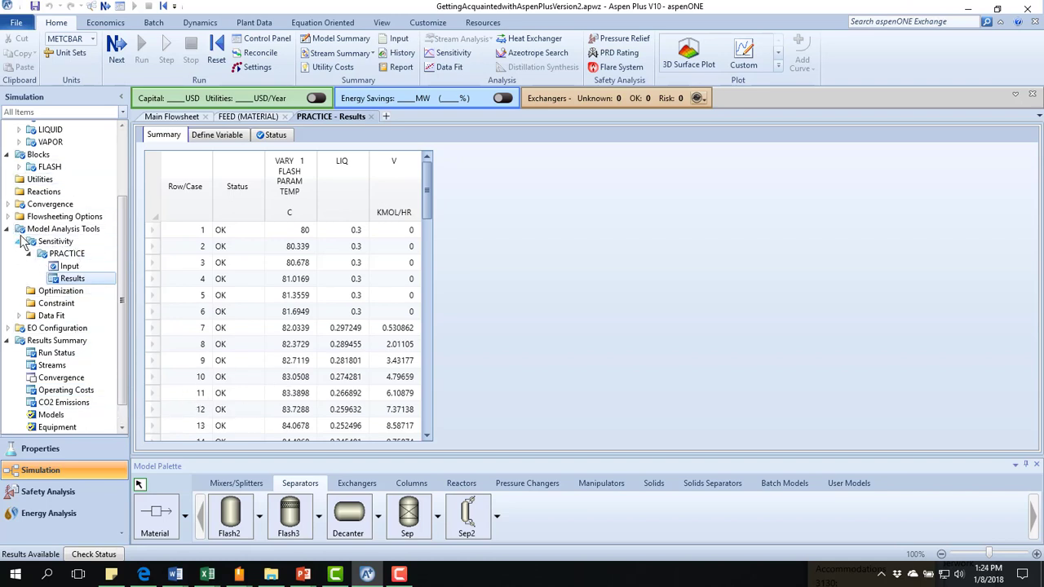
pyautogui.scroll(-1, 121, 277)
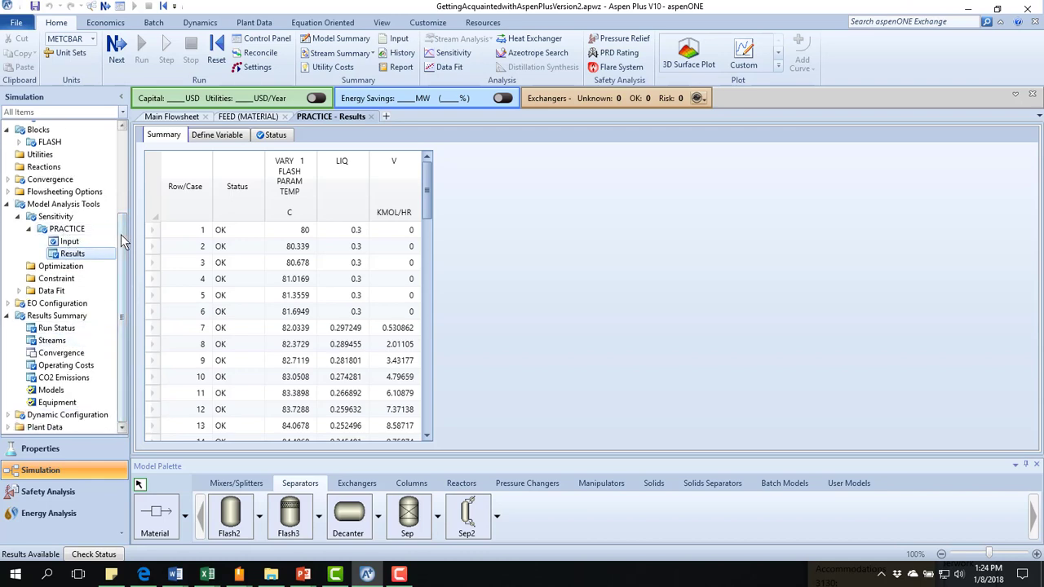
pyautogui.scroll(5, 122, 212)
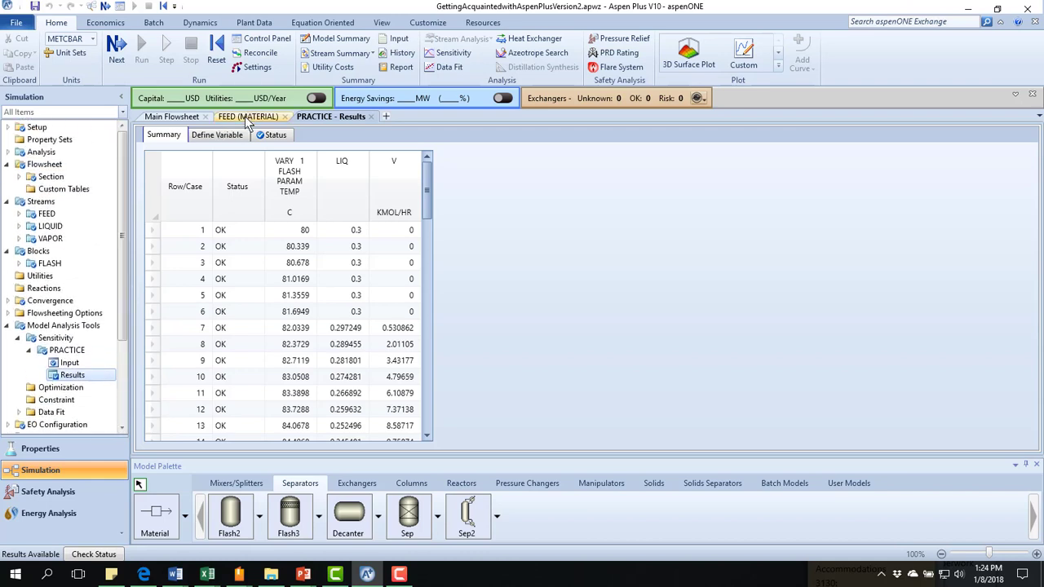
# Open the FLASH block's specifications from the main flowsheet and set its temperature to 86.75 C
pyautogui.click(249, 117)
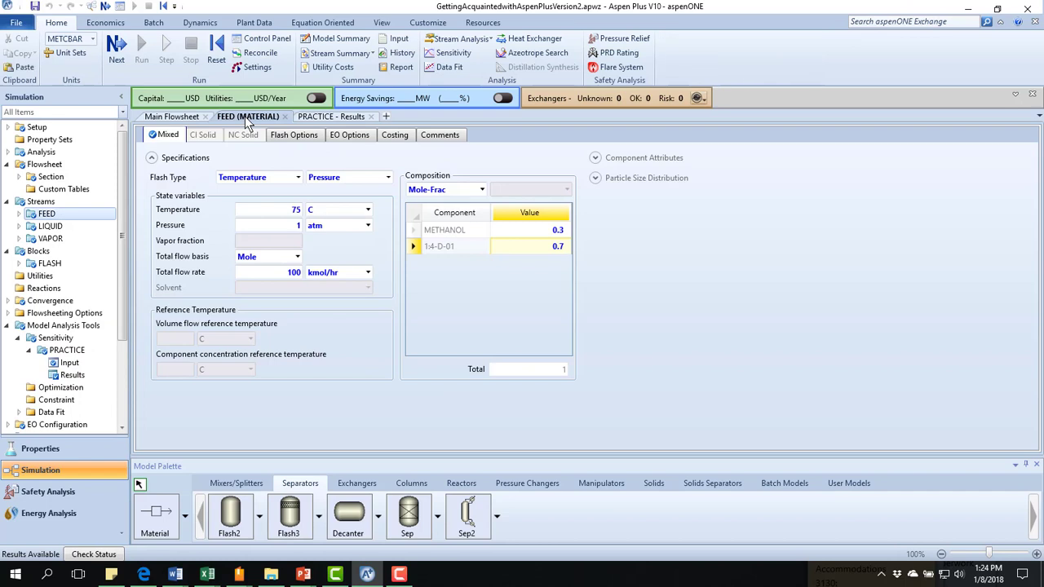
pyautogui.click(193, 118)
pyautogui.click(387, 252)
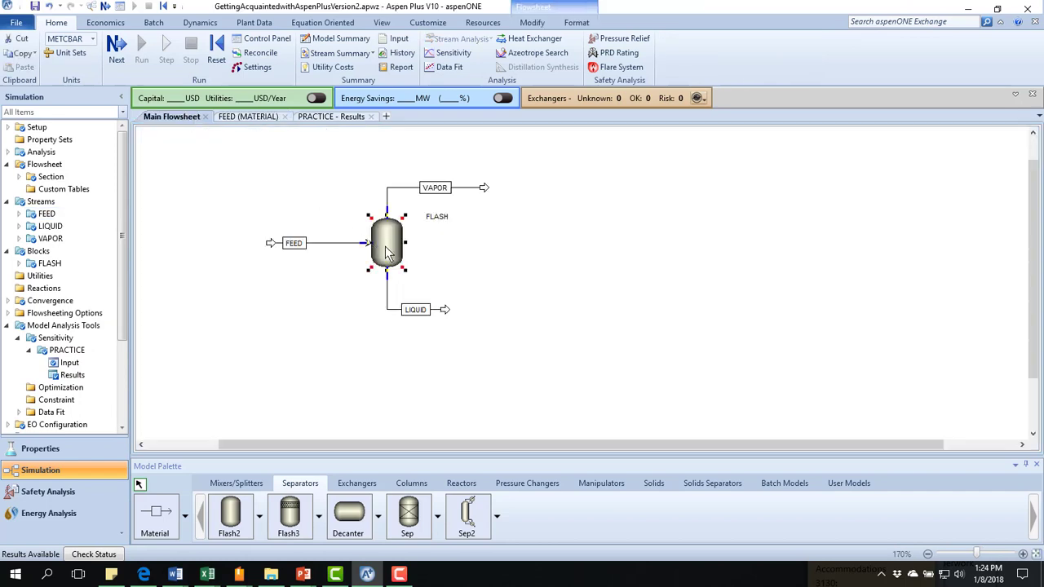
pyautogui.doubleClick(386, 251)
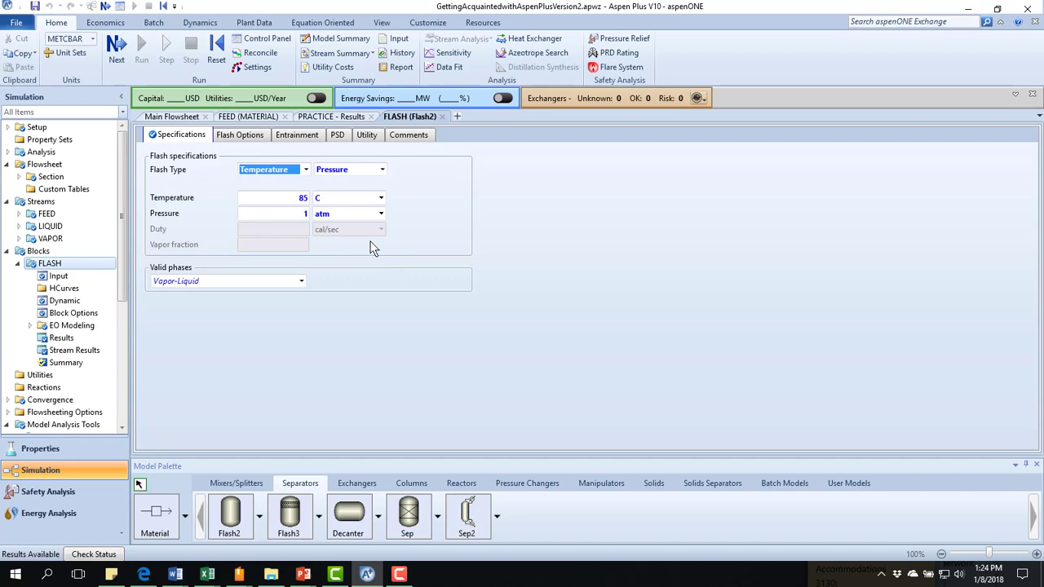
pyautogui.click(305, 196)
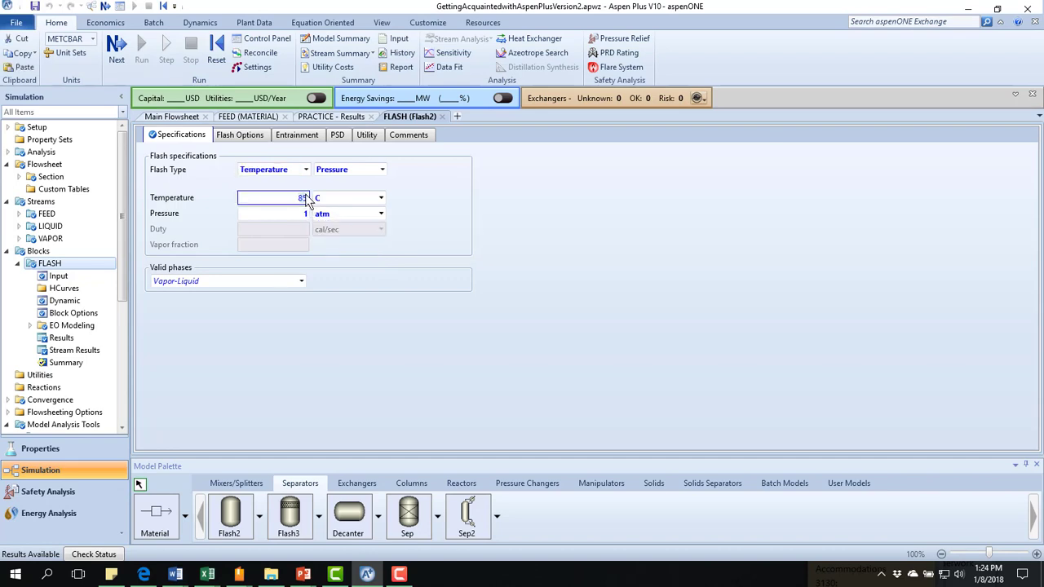
pyautogui.write('86.75')
pyautogui.press('Return')
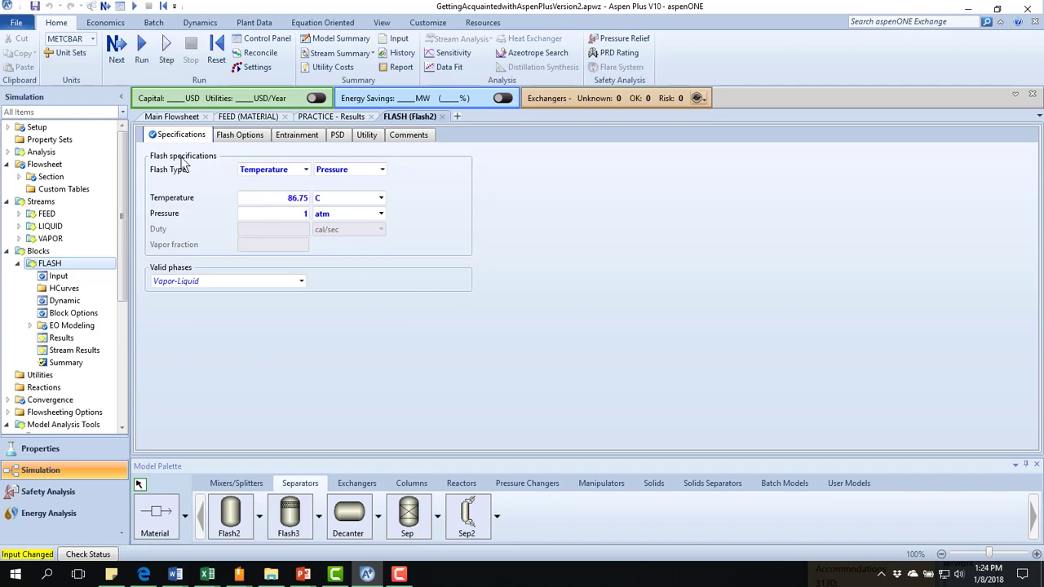
# Run the simulation with the new flash temperature and open the stream results in the Results Summary
pyautogui.click(141, 49)
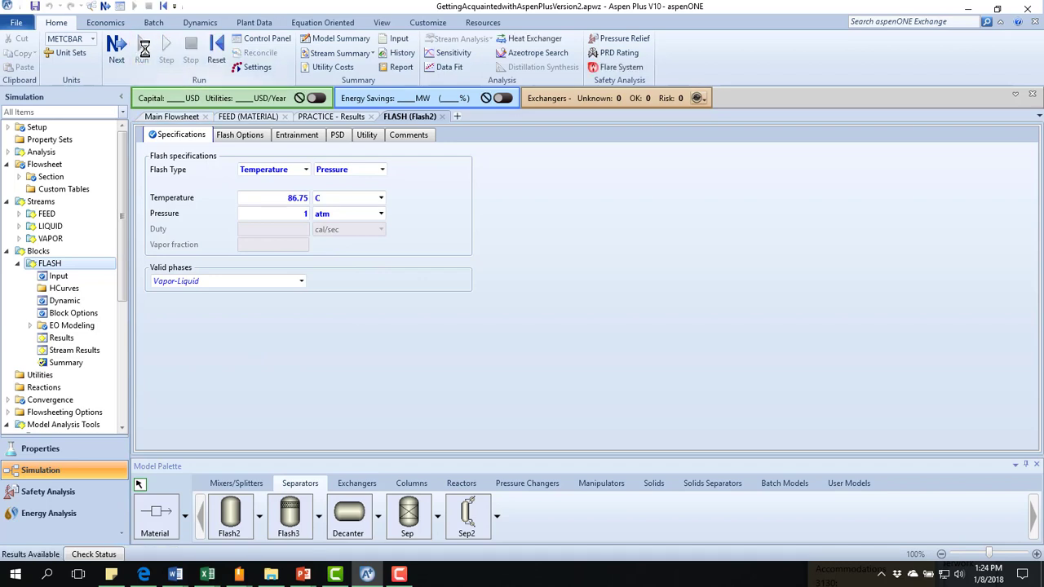
pyautogui.moveTo(120, 294); pyautogui.dragTo(112, 399)
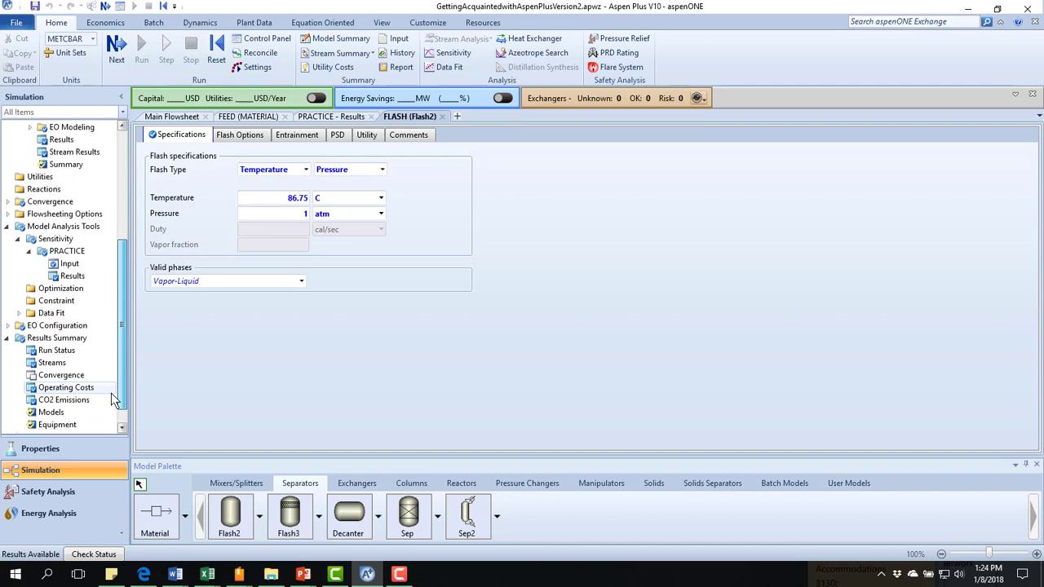
pyautogui.click(51, 362)
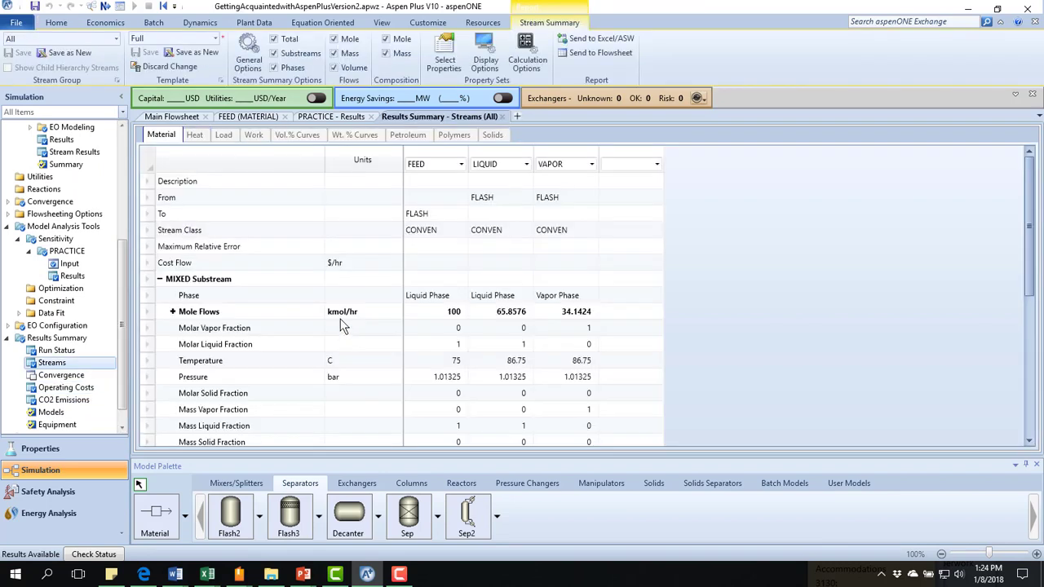